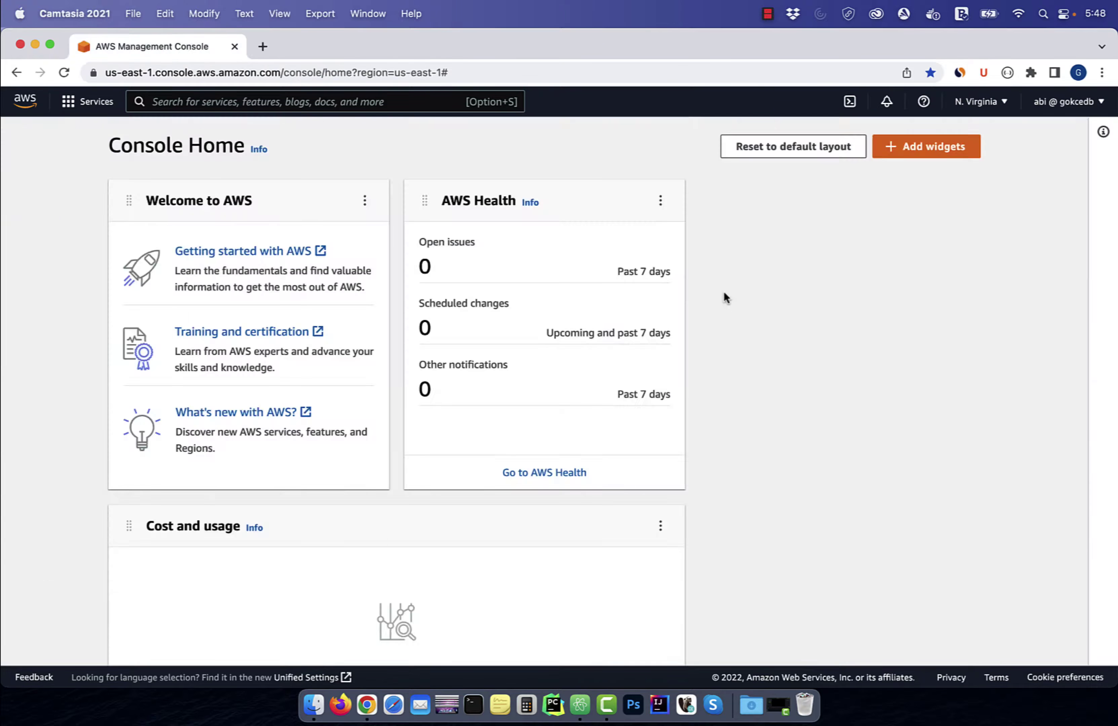
# Open the VPC service and start creating a new VPC.
pyautogui.write('vpc')
pyautogui.click(356, 216)
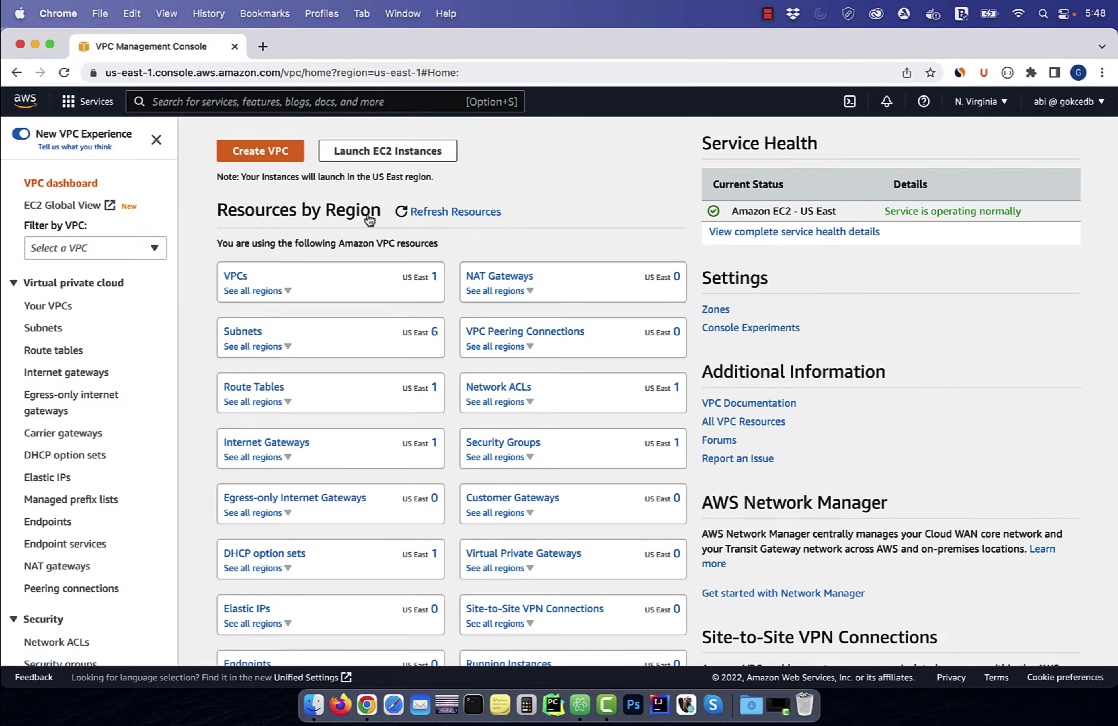
pyautogui.click(276, 151)
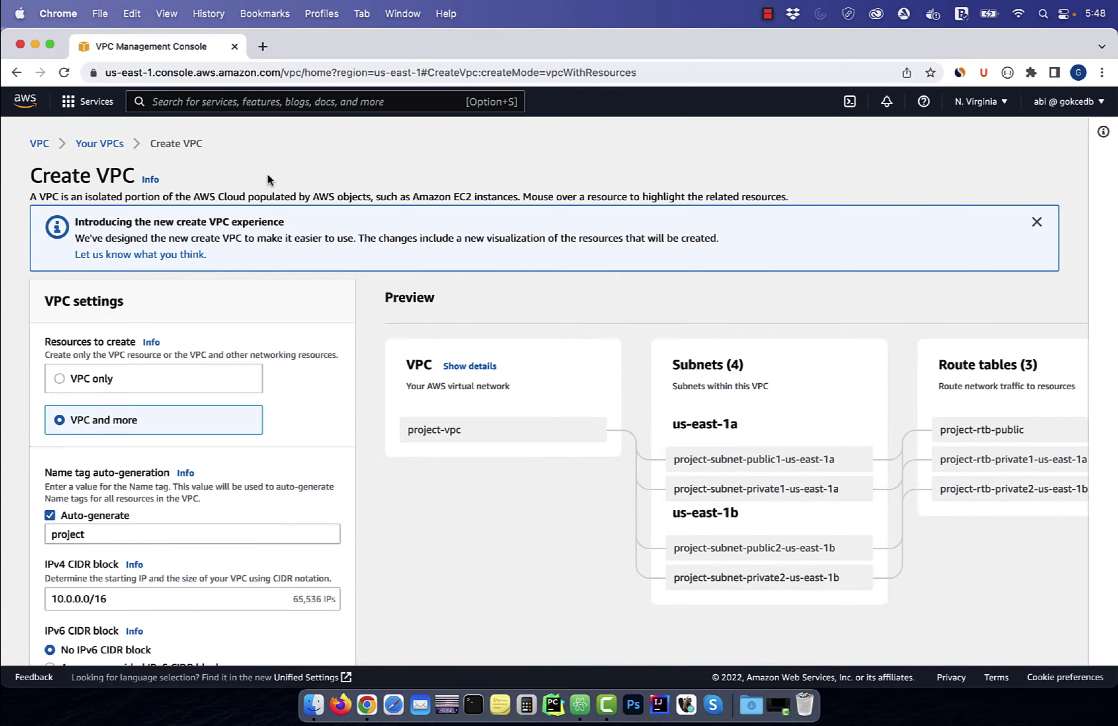
# Configure the new VPC with 1 Availability Zone and 0 private subnets.
pyautogui.scroll(-3, 130, 426)
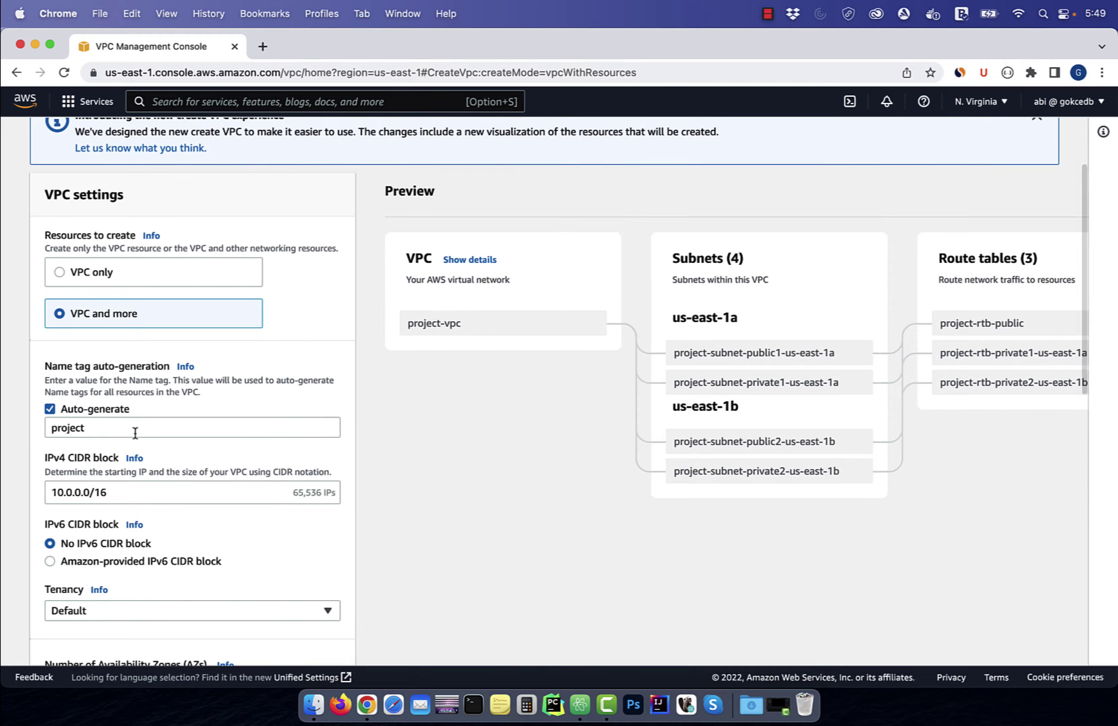
pyautogui.scroll(-1, 130, 439)
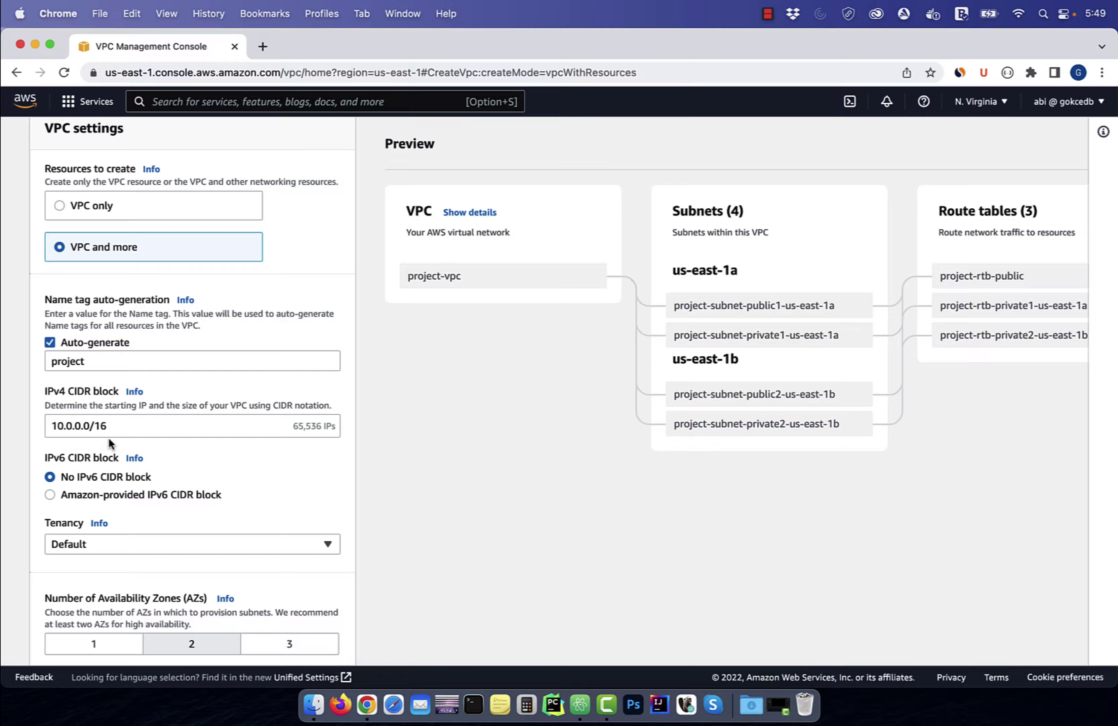
pyautogui.scroll(-5, 109, 440)
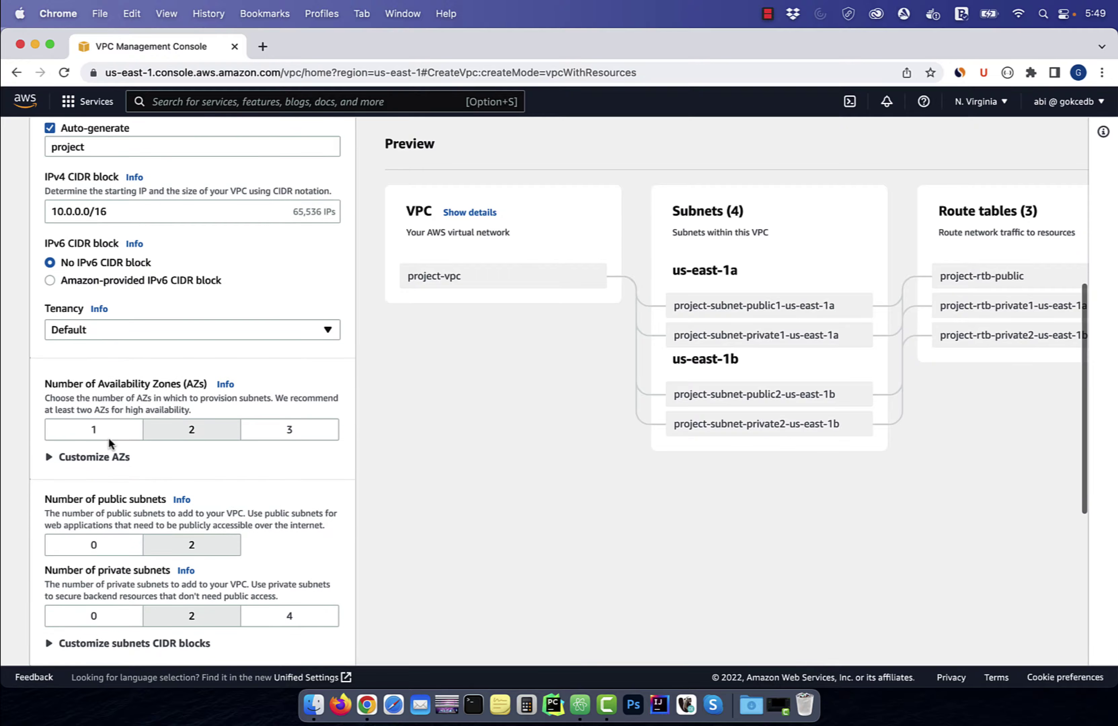
pyautogui.click(99, 431)
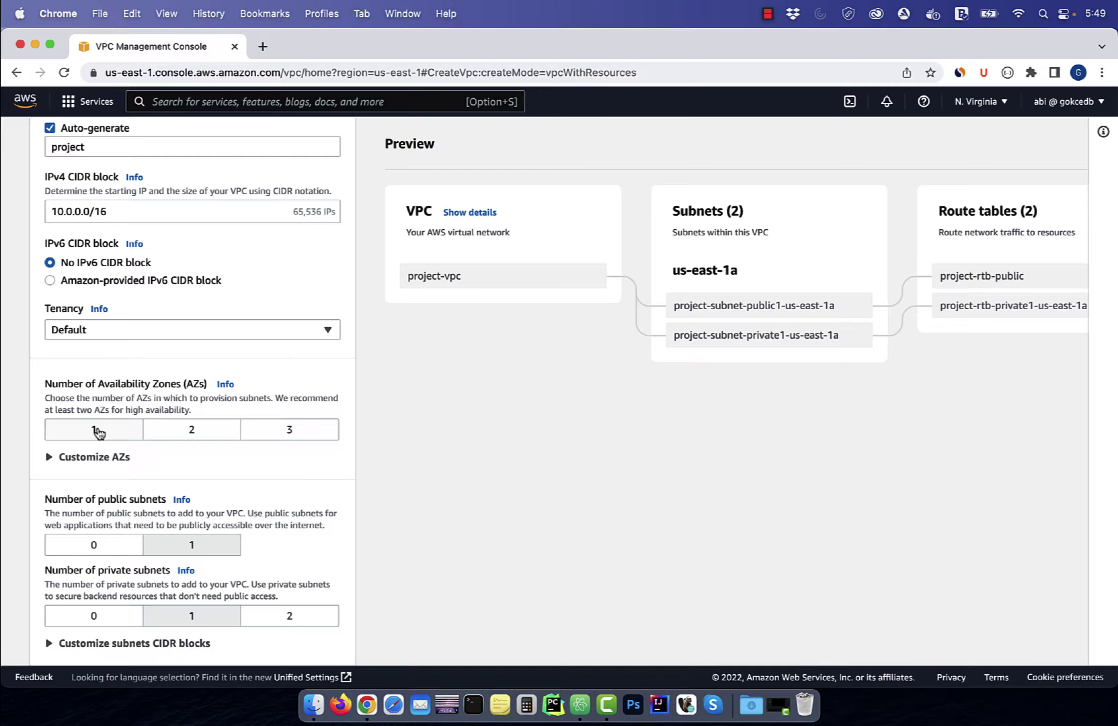
pyautogui.scroll(-3, 157, 384)
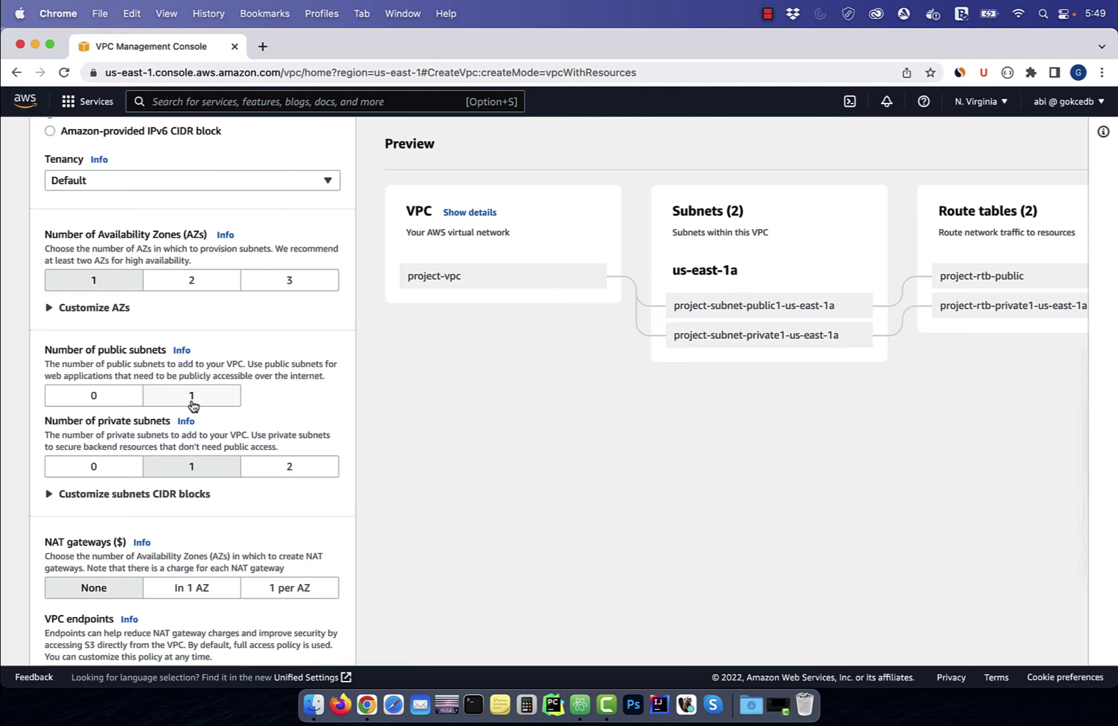
pyautogui.click(94, 466)
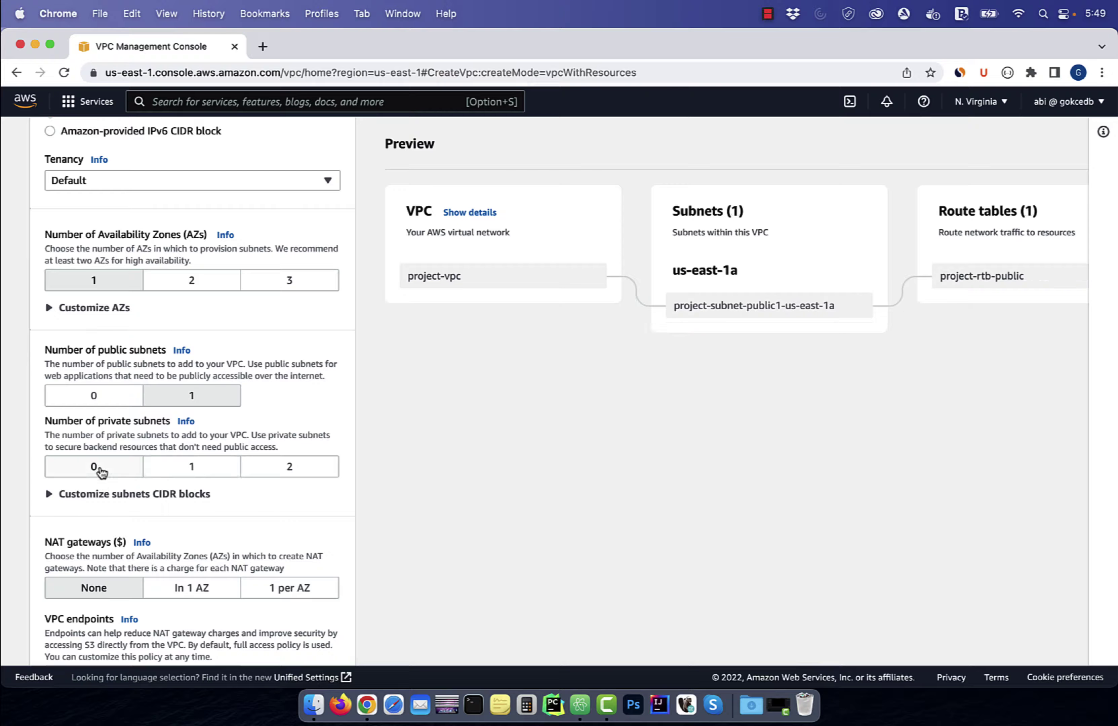
# Set VPC endpoints to None, check the resource preview and create the VPC.
pyautogui.scroll(-4, 191, 431)
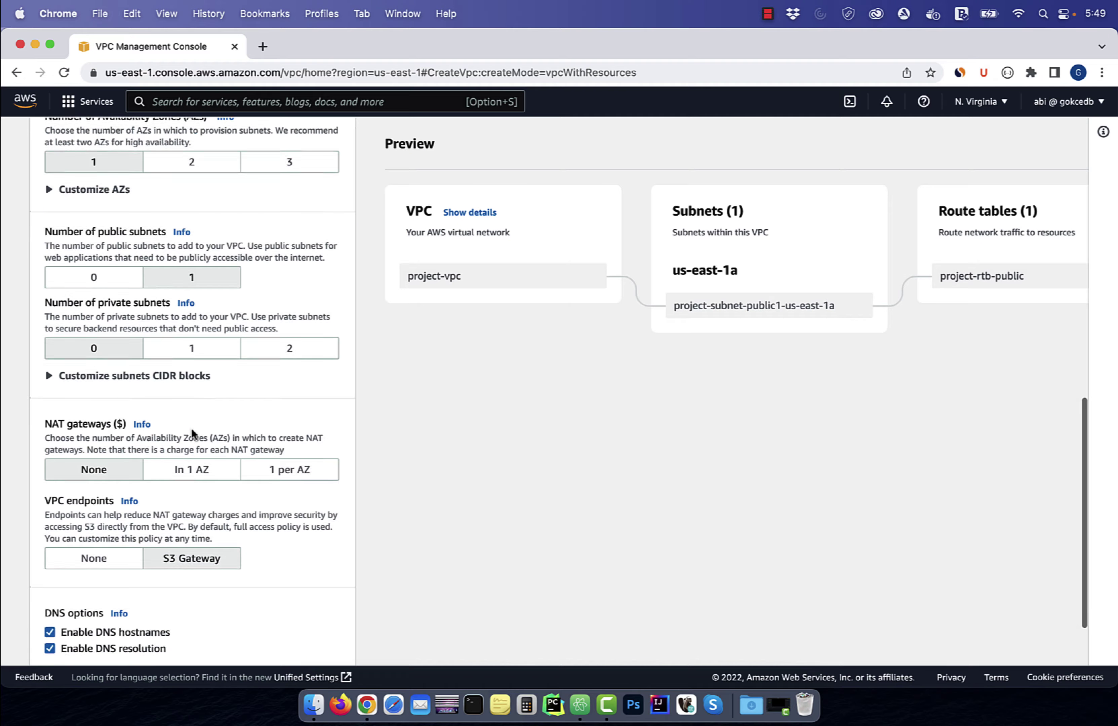
pyautogui.click(114, 503)
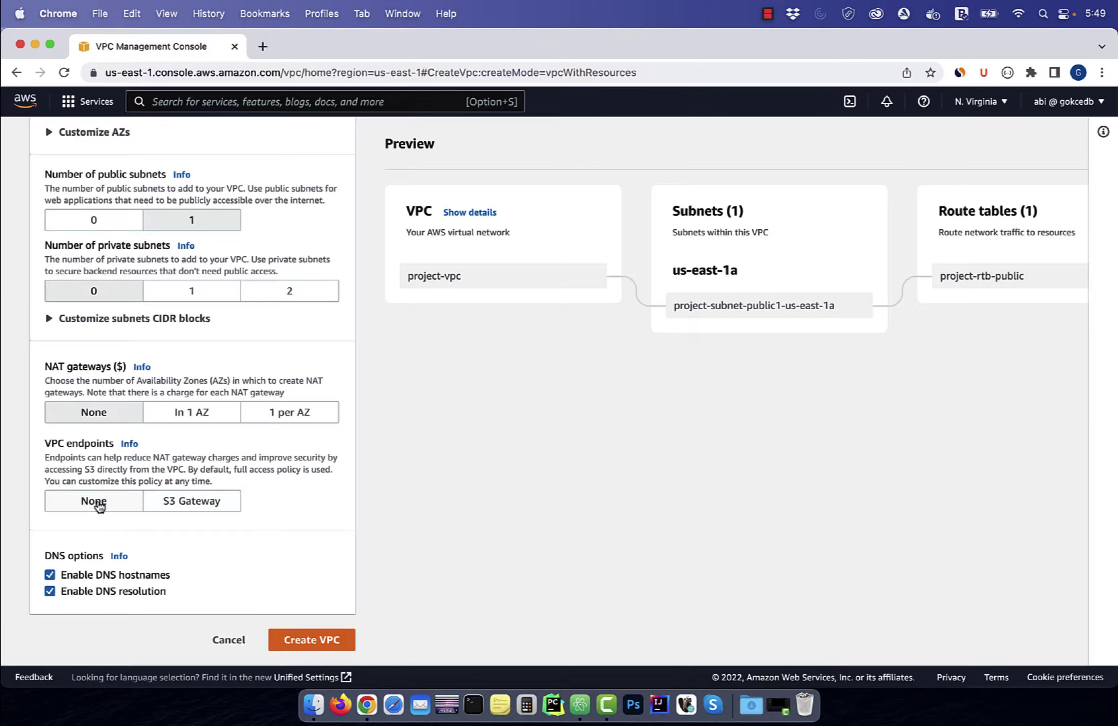
pyautogui.hscroll(5, 598, 407)
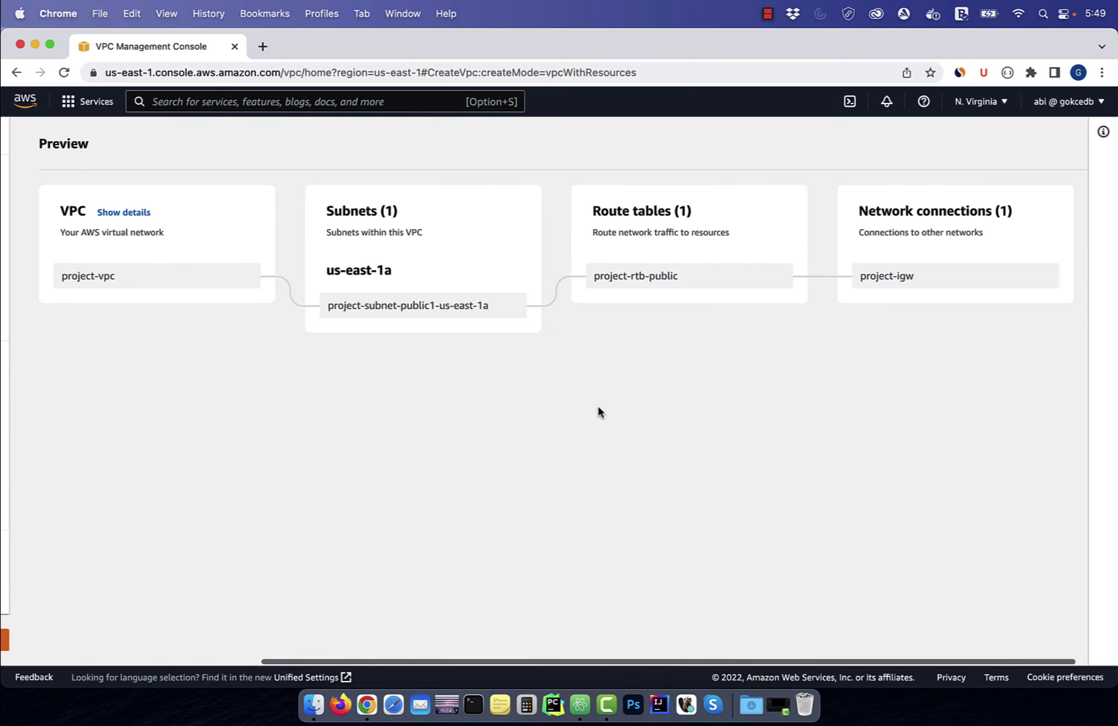
pyautogui.hscroll(-5, 599, 407)
pyautogui.click(311, 637)
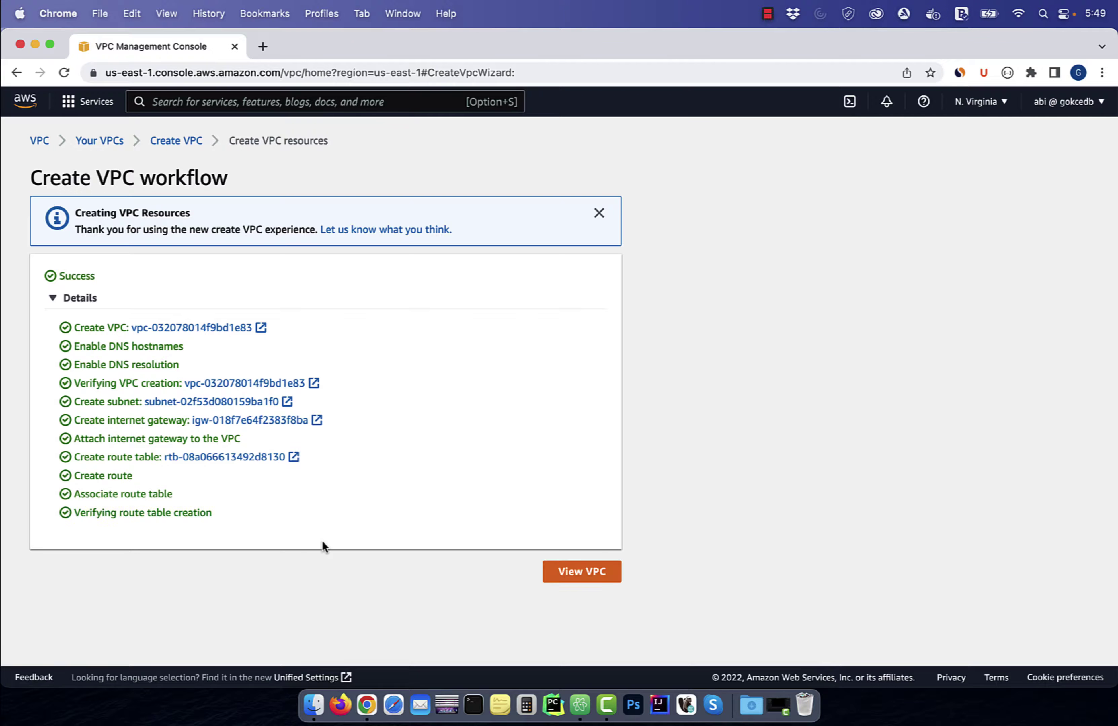
# View the new VPC and copy its VPC ID onto a "VPC ID:" line under the NV VPC CIDR in the Atom notes.
pyautogui.click(571, 577)
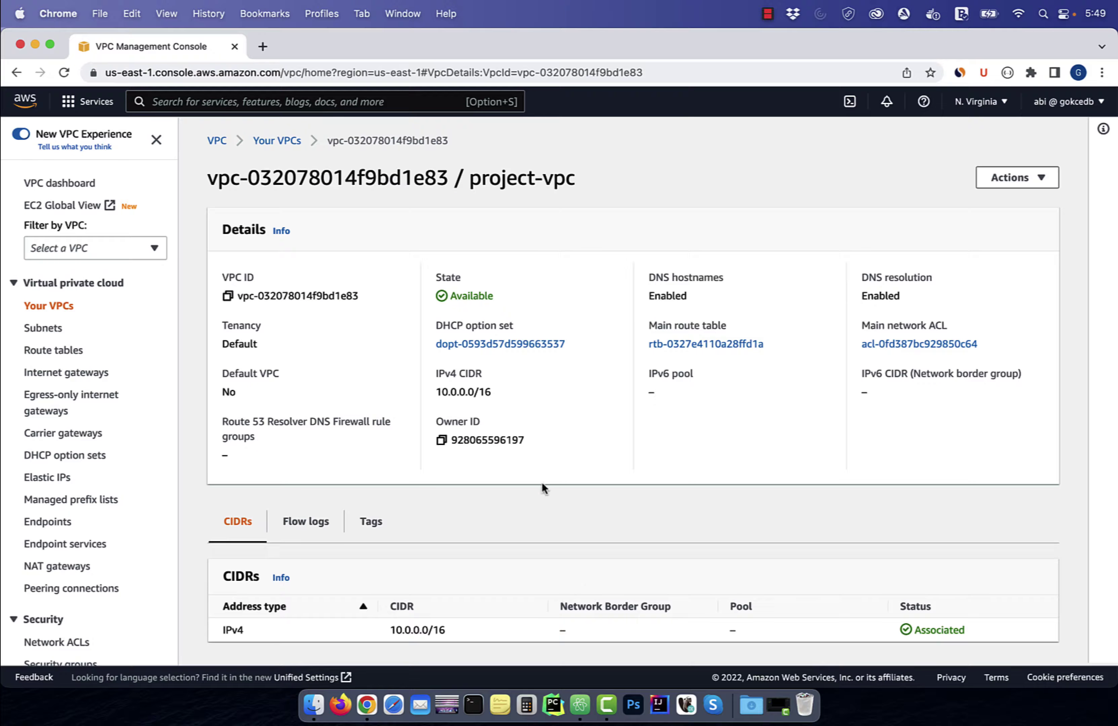
pyautogui.click(228, 295)
pyautogui.click(580, 705)
pyautogui.press('Return')
pyautogui.write('VP')
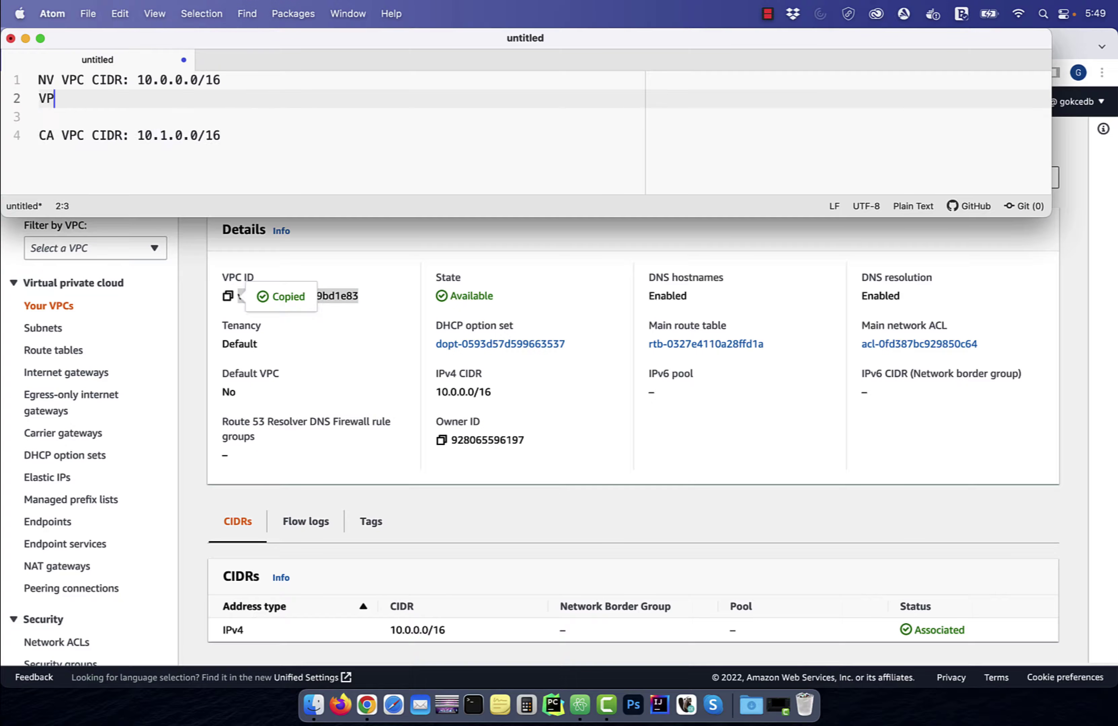
pyautogui.write('C ID:')
pyautogui.press('super+v')
pyautogui.press('Return')
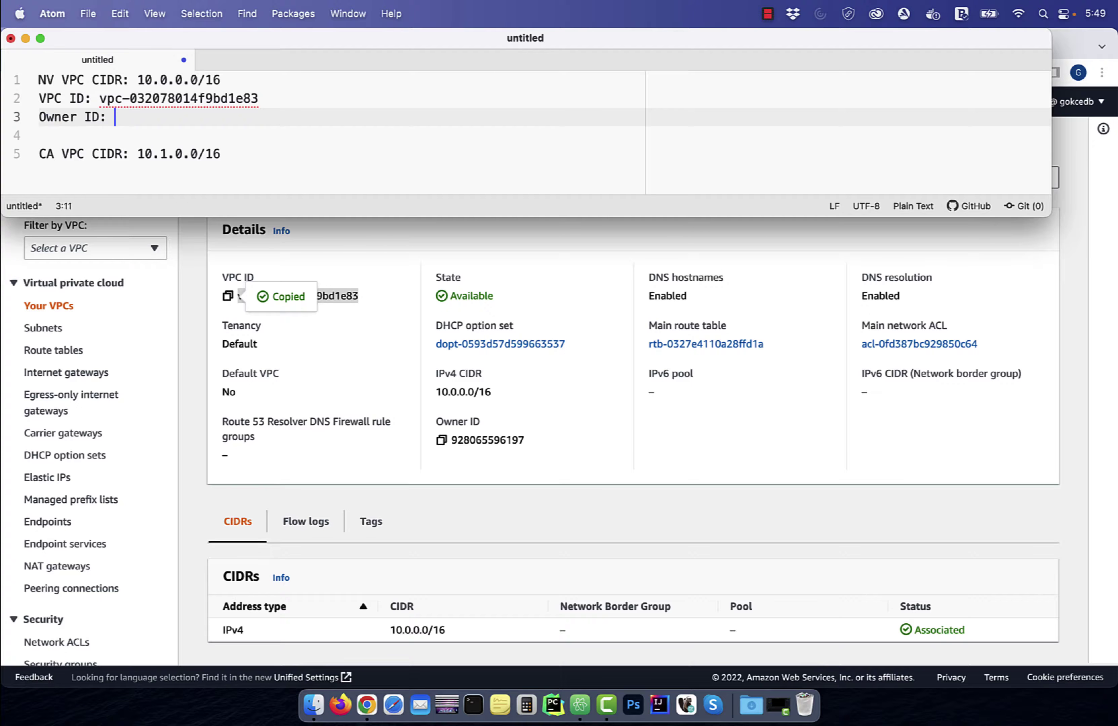
# Add an "Owner ID:" line below the VPC ID in the notes, with the owner ID copied from the VPC details.
pyautogui.write('Owner ID:')
pyautogui.click(513, 436)
pyautogui.click(441, 440)
pyautogui.click(580, 705)
pyautogui.press('super+v')
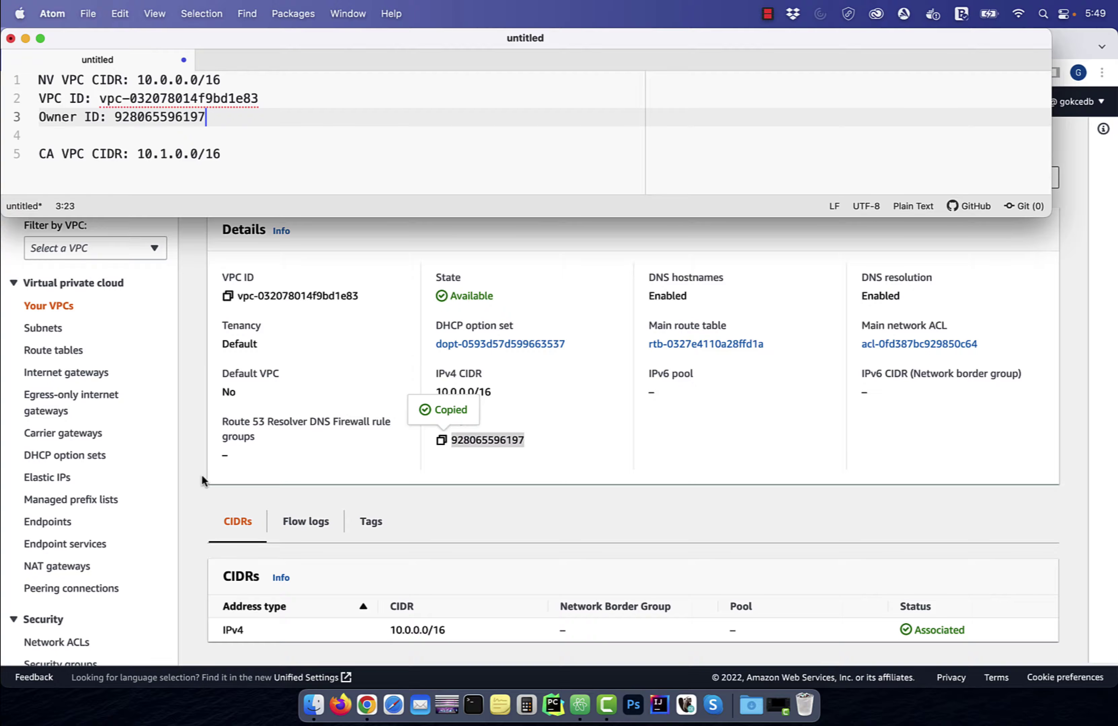
# Back in the VPC console, review the subnets, the routes of project-rtb-public and the internet gateways.
pyautogui.click(202, 474)
pyautogui.click(43, 328)
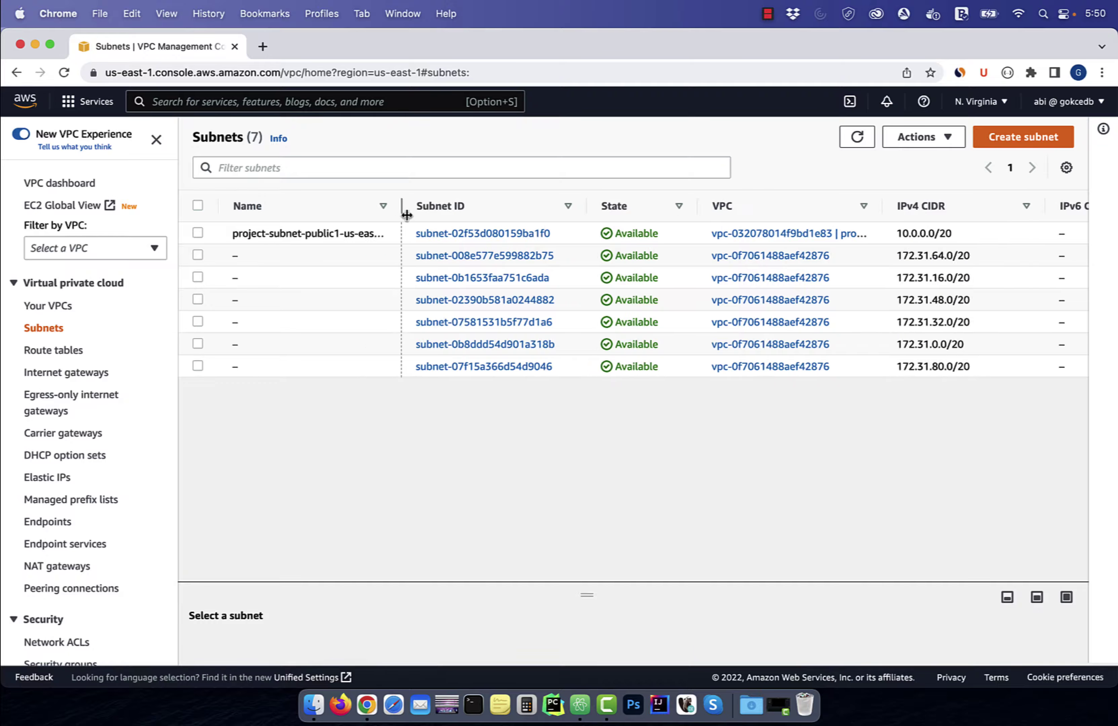
pyautogui.moveTo(400, 215); pyautogui.dragTo(421, 216)
pyautogui.click(53, 350)
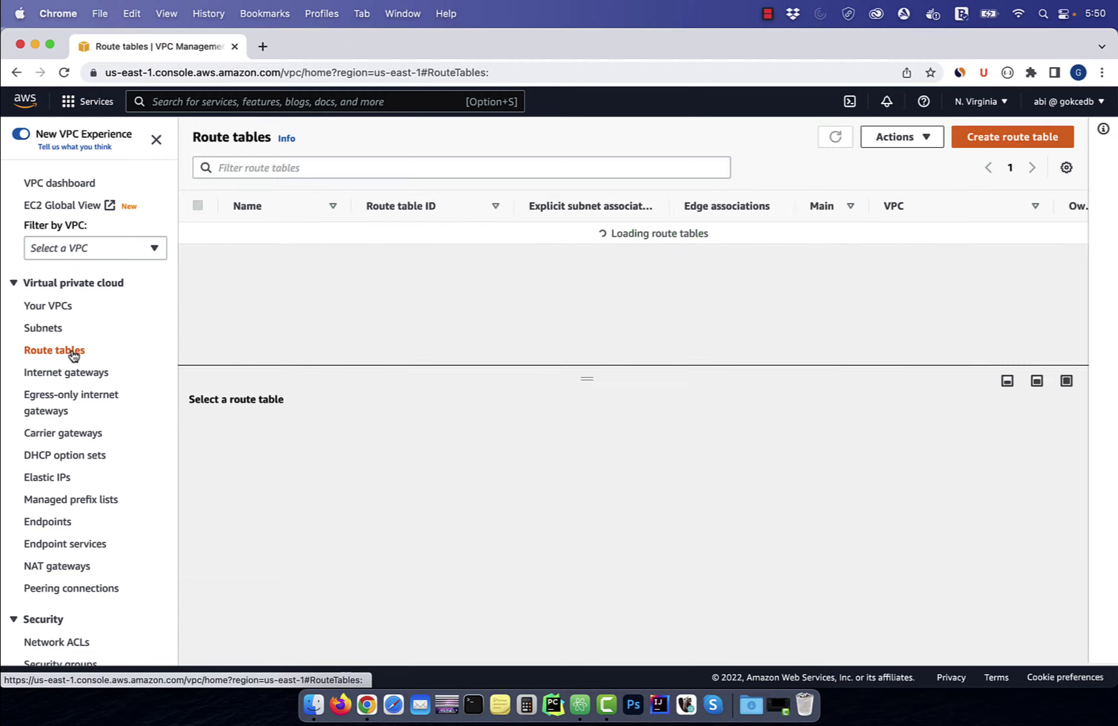
pyautogui.click(250, 233)
pyautogui.click(287, 438)
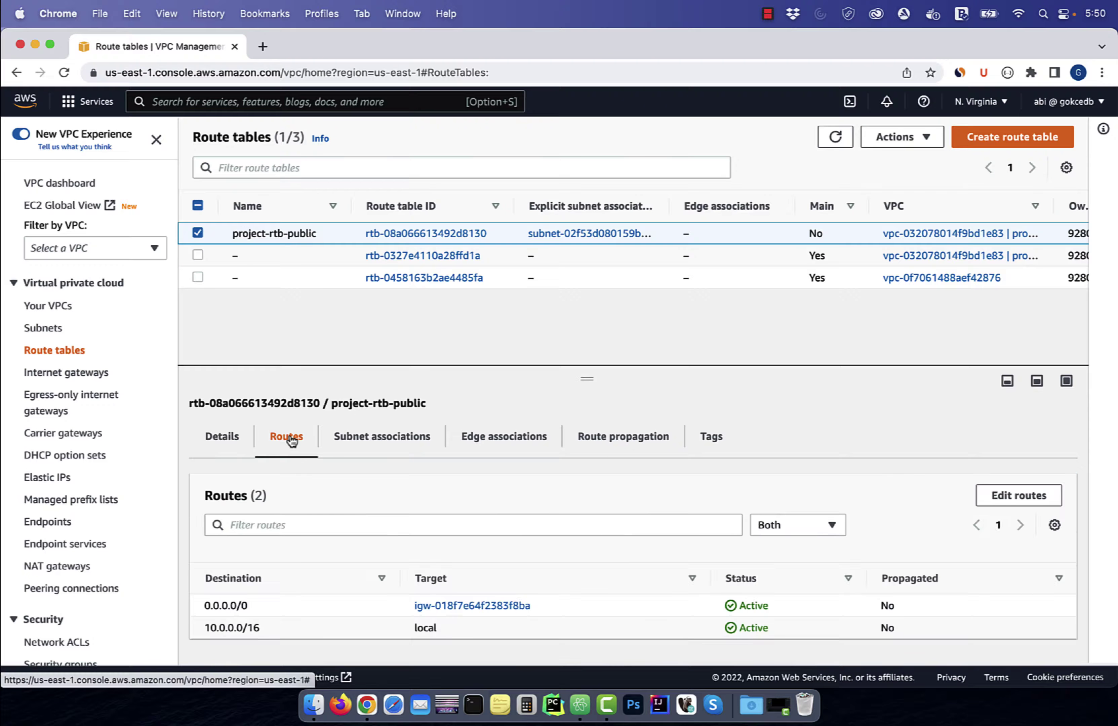
pyautogui.click(97, 372)
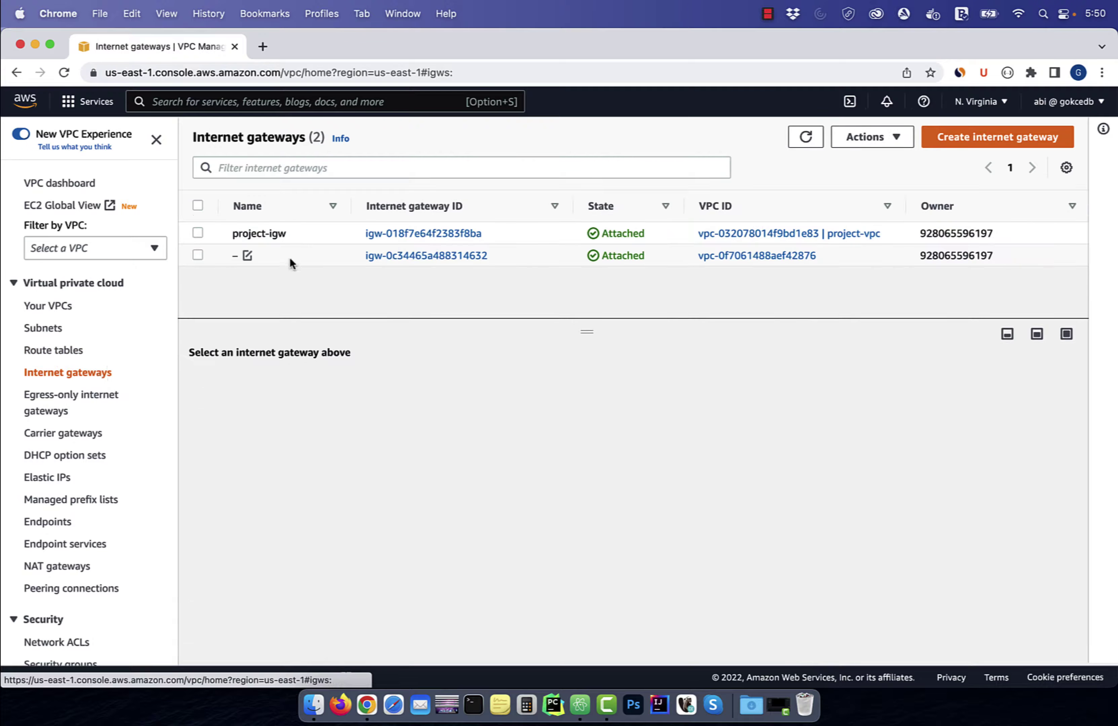
# Start a new security group in the VPC console and name it MyWebPublicSG.
pyautogui.scroll(-5, 69, 479)
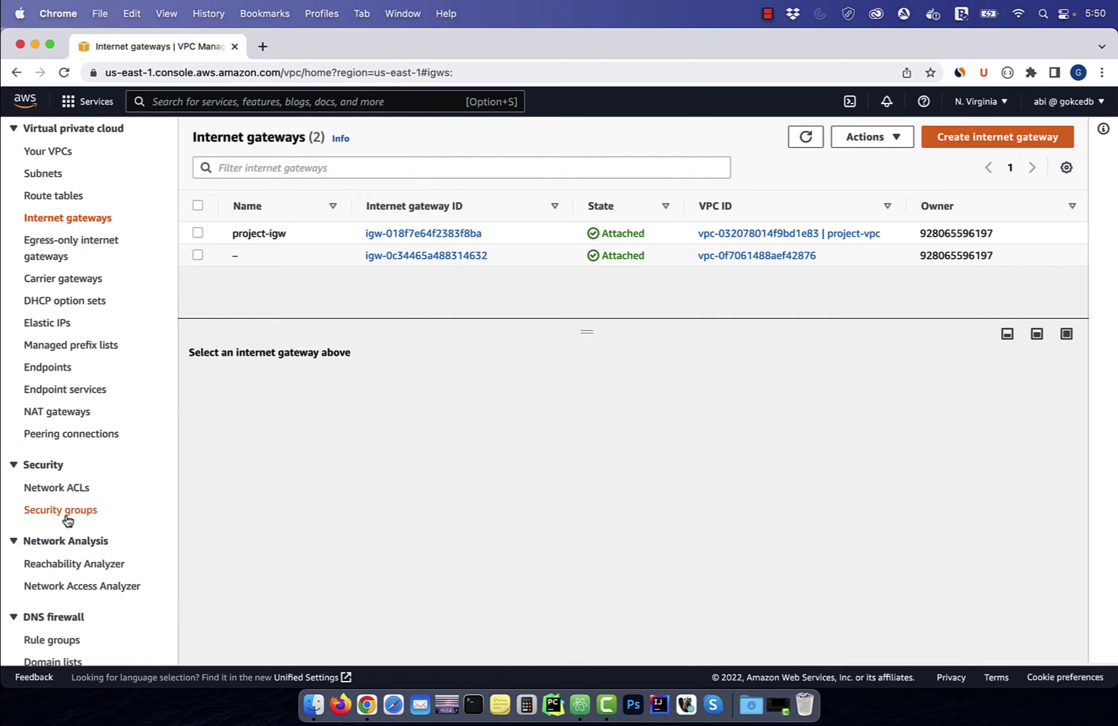
pyautogui.click(66, 515)
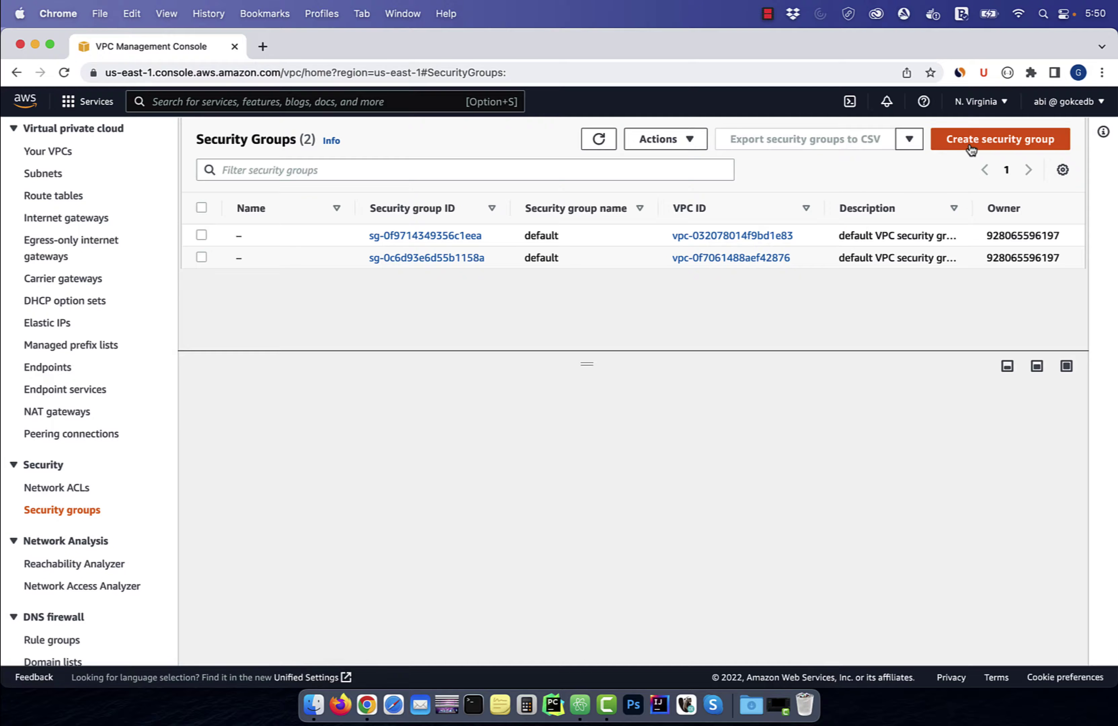
pyautogui.click(990, 142)
pyautogui.click(312, 317)
pyautogui.write('MyW')
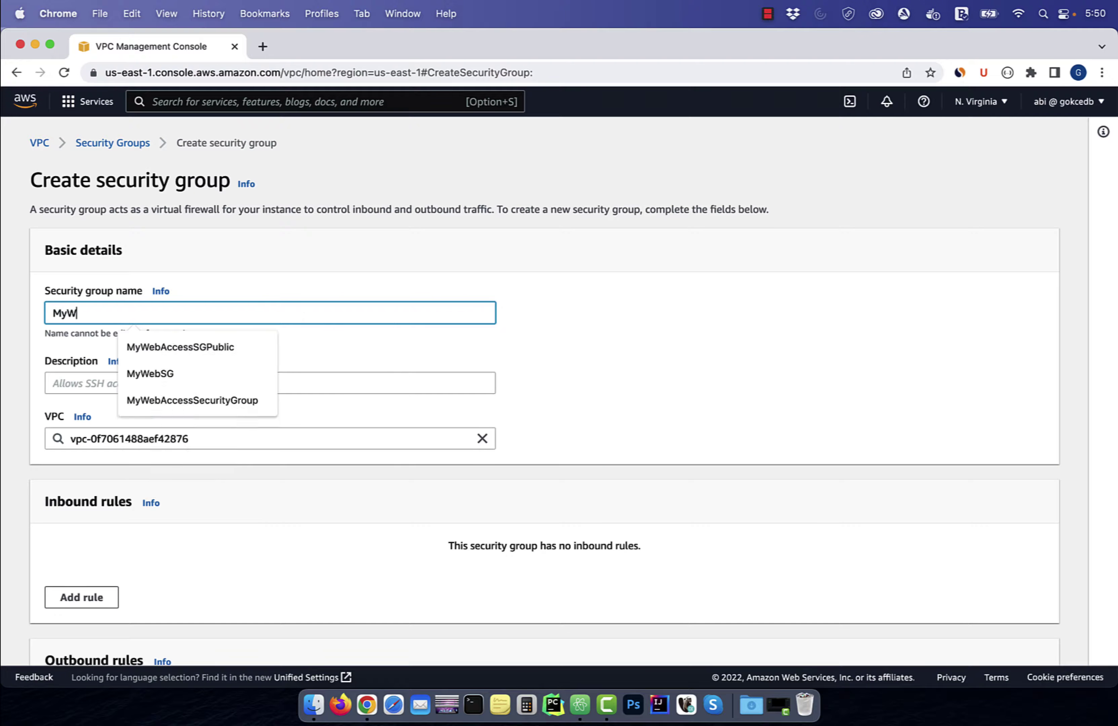
pyautogui.write('ebPublicSG')
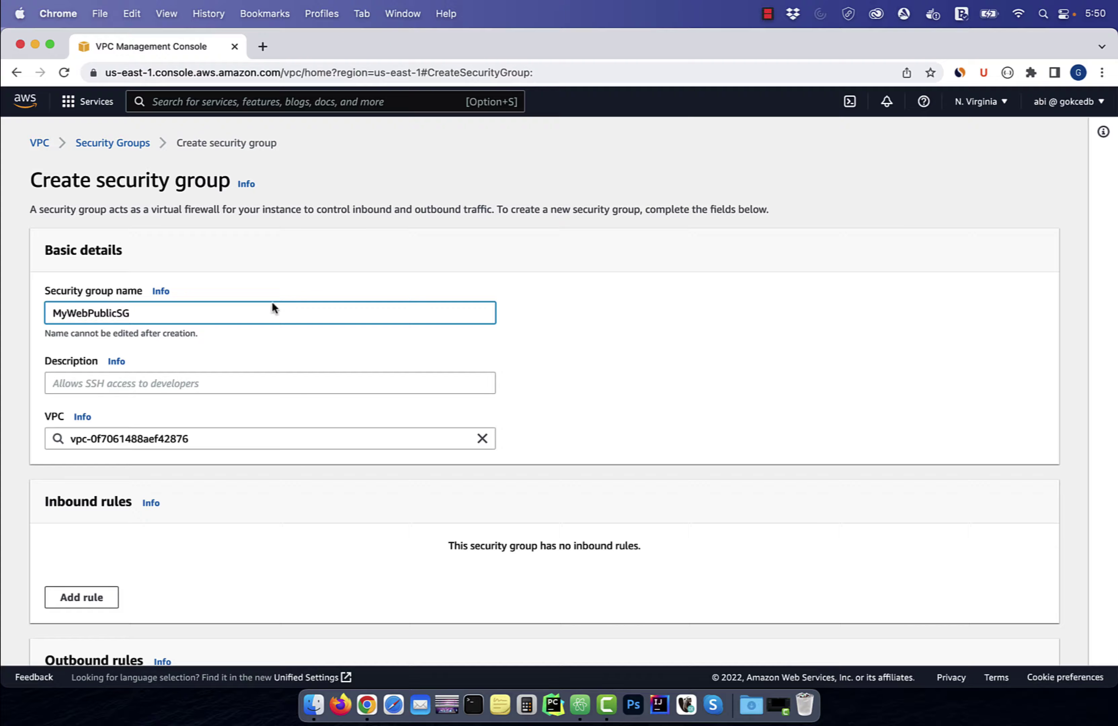
# Use MyWebPublicSG as the security group's description too and assign the group to vpc-032078014f9bd1e83.
pyautogui.doubleClick(150, 309)
pyautogui.press('super+c')
pyautogui.press('Tab')
pyautogui.press('super+v')
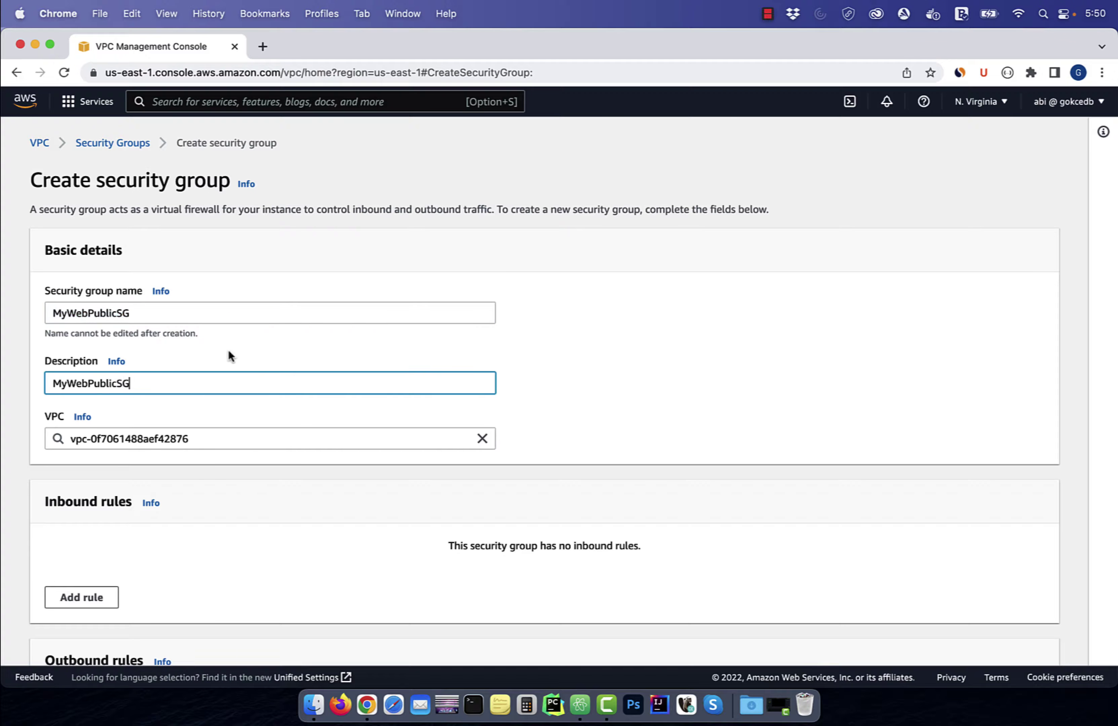
pyautogui.click(482, 438)
pyautogui.click(213, 464)
# Add an SSH inbound rule that allows traffic from anywhere, 0.0.0.0/0.
pyautogui.scroll(-5, 644, 349)
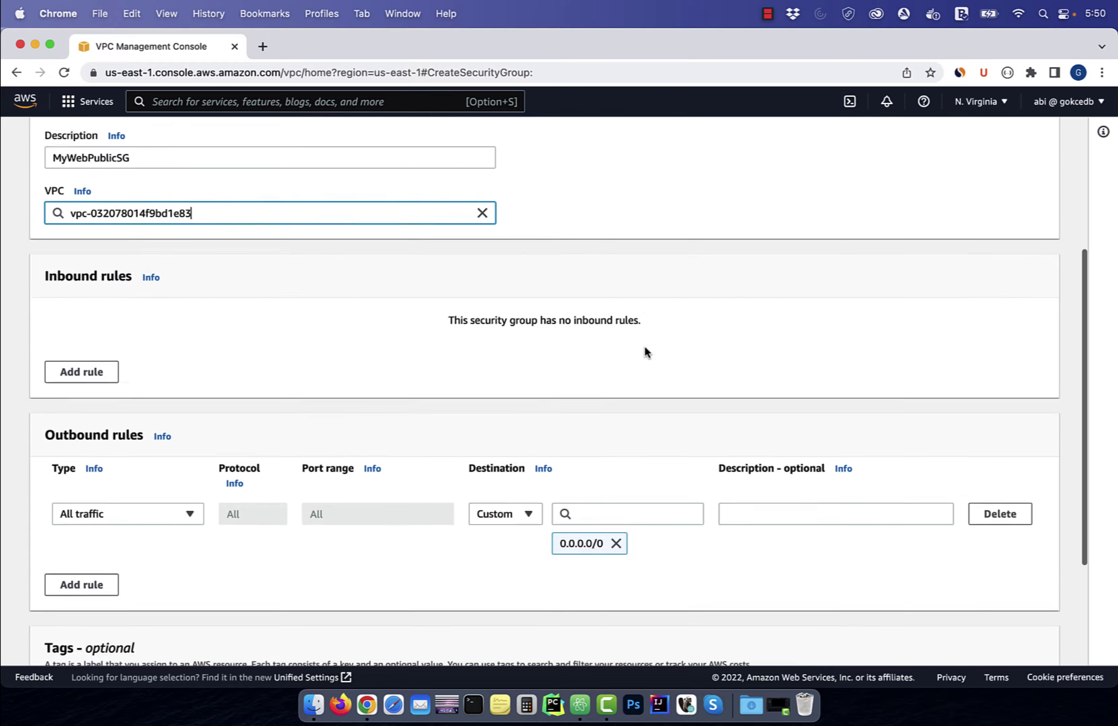
pyautogui.click(70, 357)
pyautogui.click(182, 338)
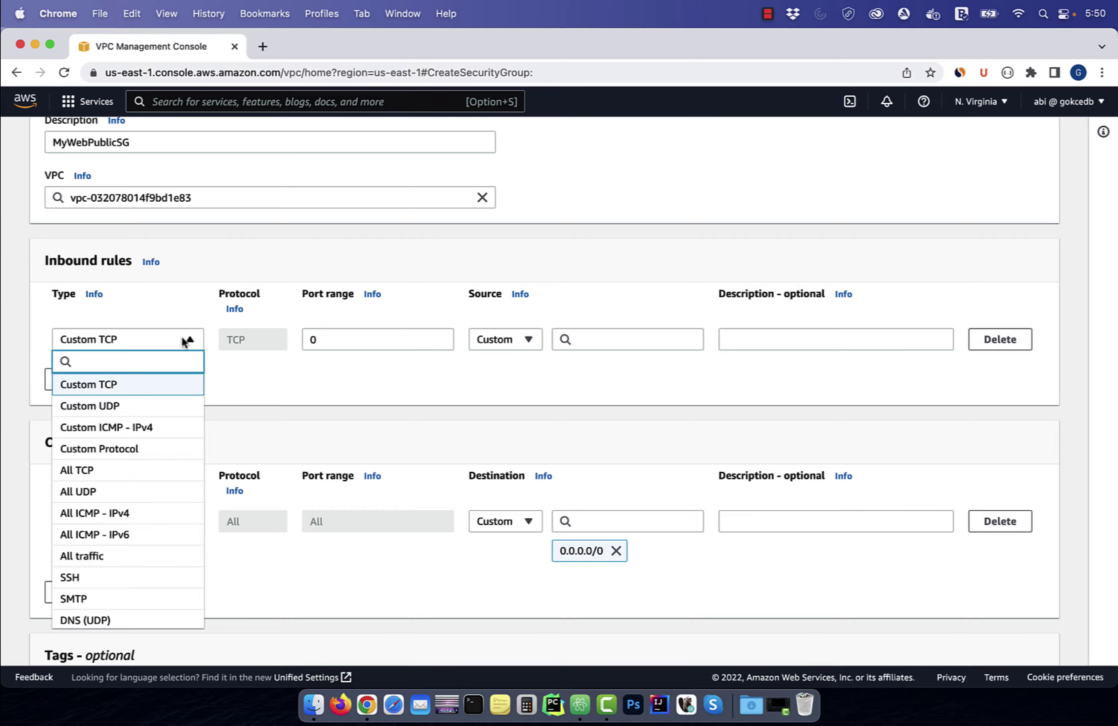
pyautogui.write('ssh')
pyautogui.click(142, 386)
pyautogui.click(599, 347)
pyautogui.click(613, 390)
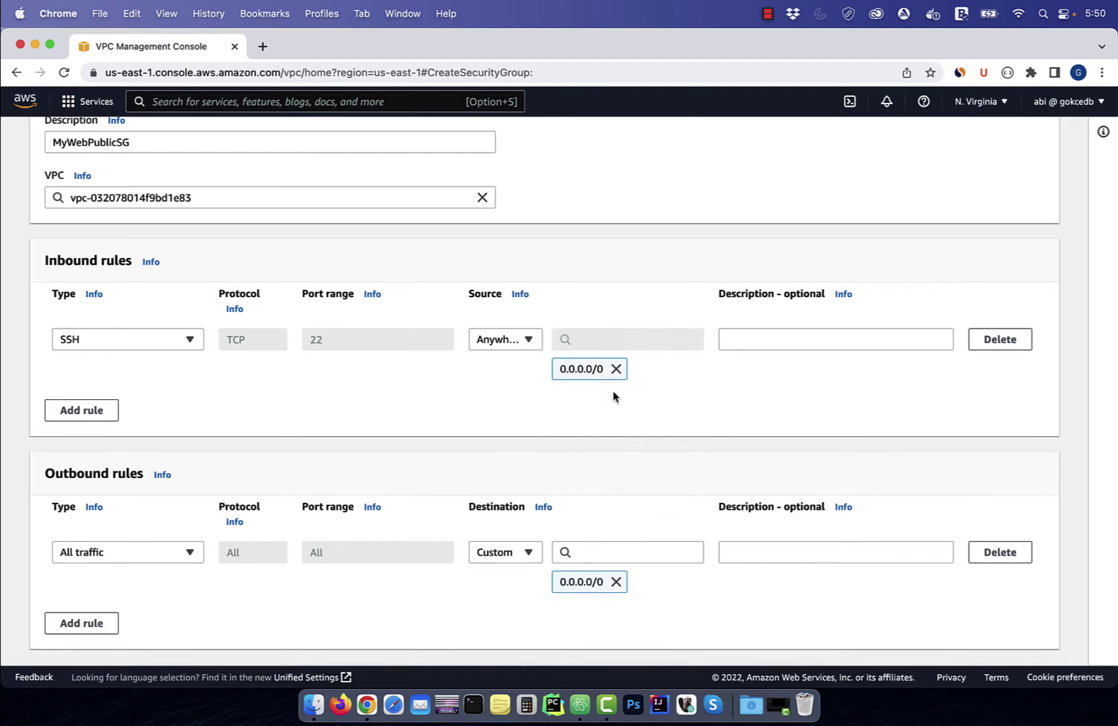
# Add an HTTP inbound rule that allows traffic from anywhere, 0.0.0.0/0.
pyautogui.click(93, 421)
pyautogui.click(182, 398)
pyautogui.write('http')
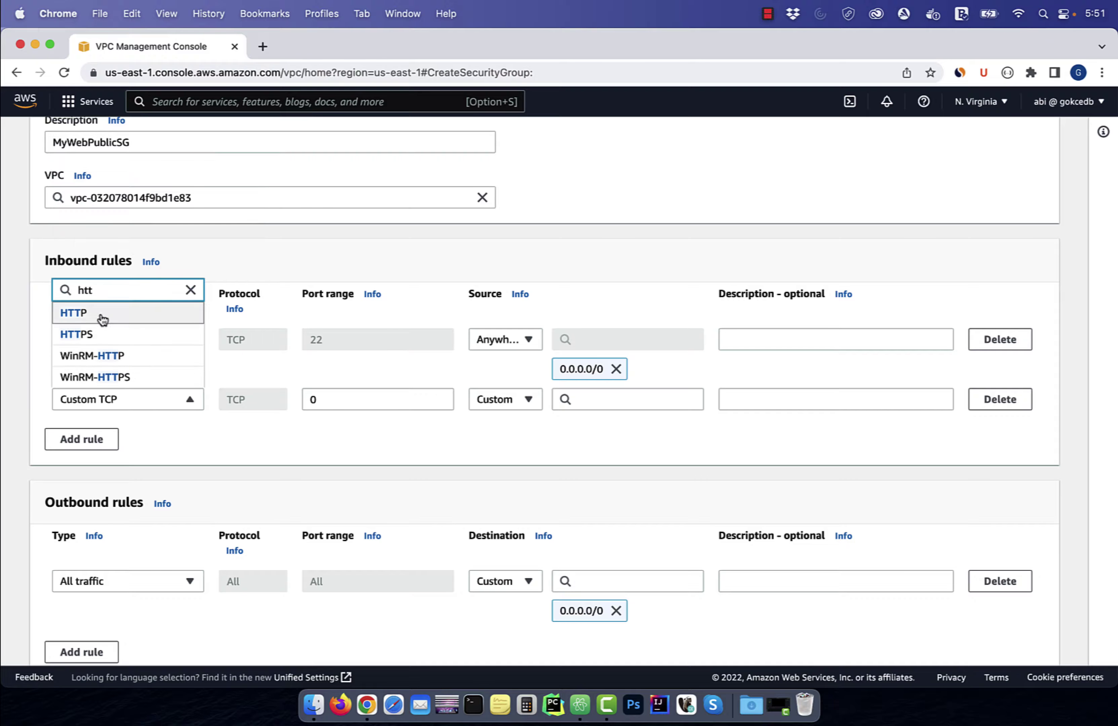
pyautogui.click(76, 315)
pyautogui.click(621, 397)
pyautogui.click(601, 194)
# Add an All ICMP - IPv4 inbound rule with the CA VPC CIDR 10.1.0.0/16 from the Atom notes as source, and create the security group.
pyautogui.click(105, 475)
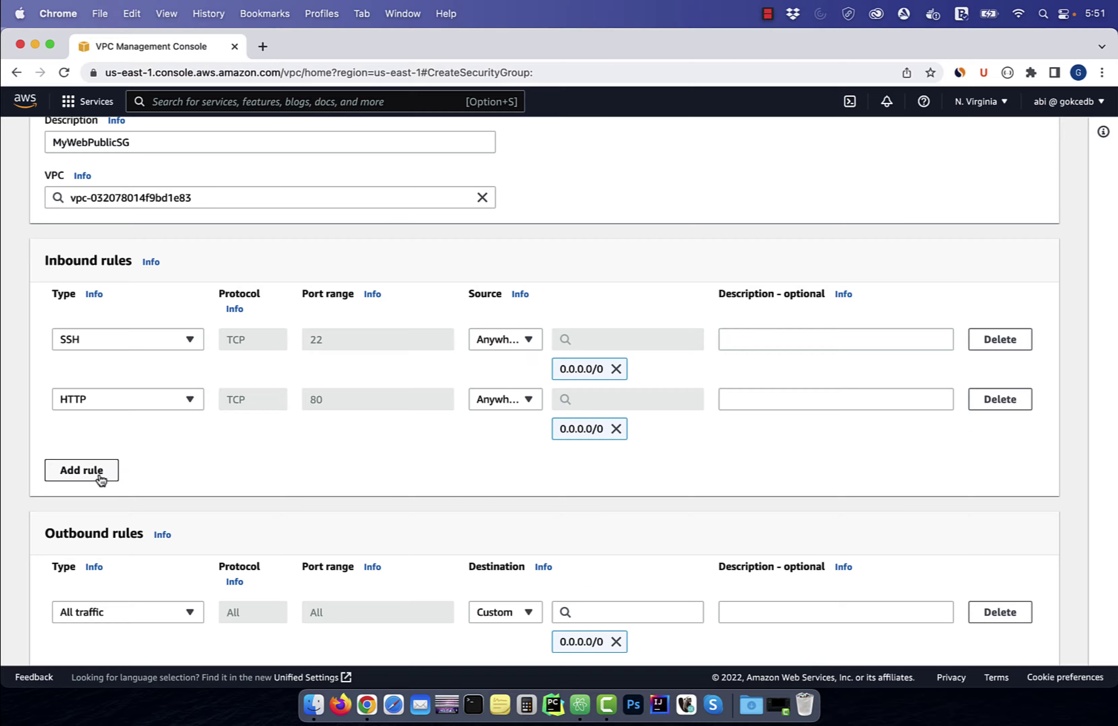
pyautogui.click(108, 460)
pyautogui.write('icmp')
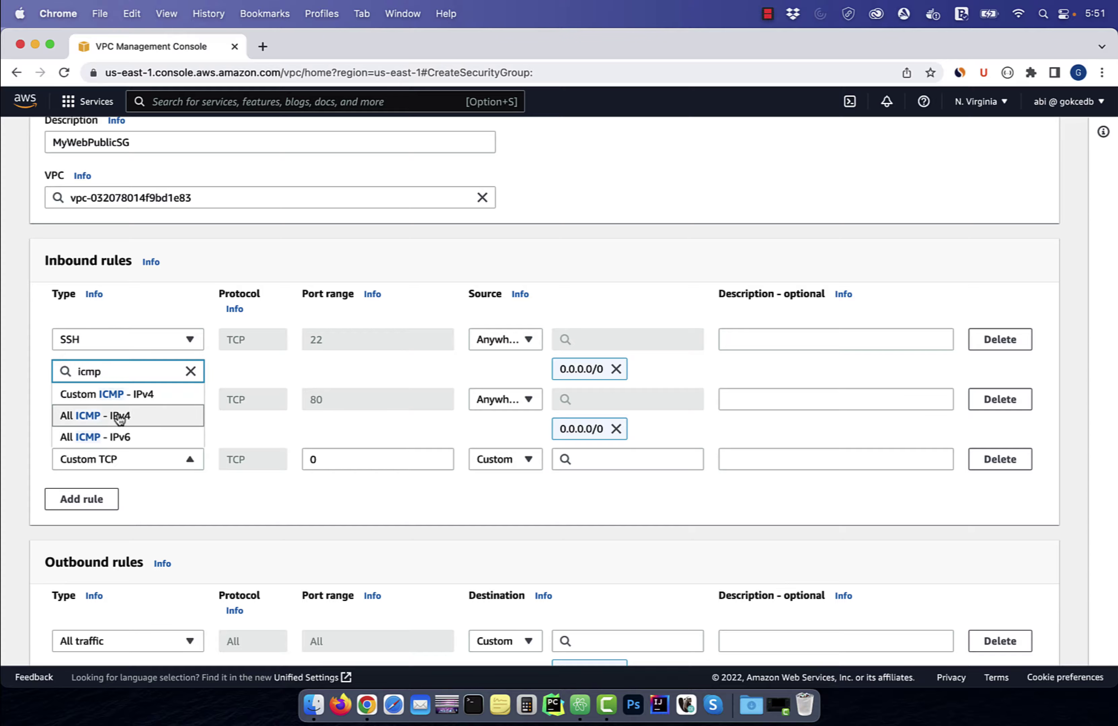
pyautogui.click(108, 415)
pyautogui.click(581, 704)
pyautogui.moveTo(221, 153); pyautogui.dragTo(140, 155)
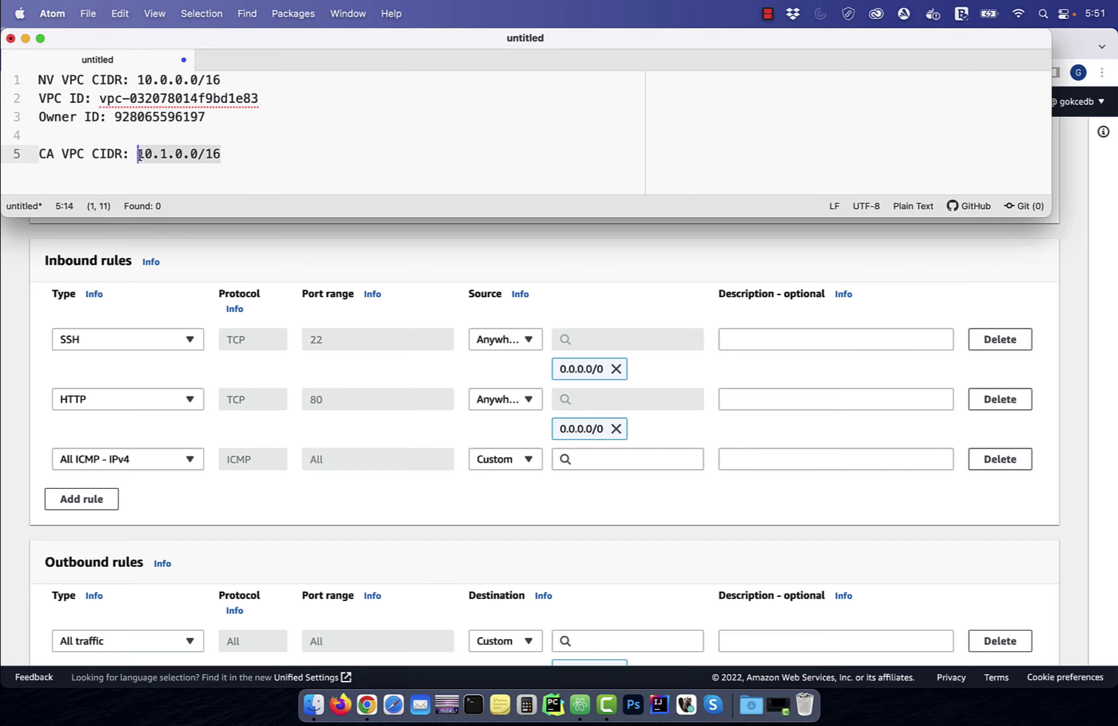
pyautogui.press('super+c')
pyautogui.click(580, 458)
pyautogui.press('super+v')
pyautogui.press('Return')
pyautogui.scroll(-10, 451, 522)
pyautogui.click(972, 640)
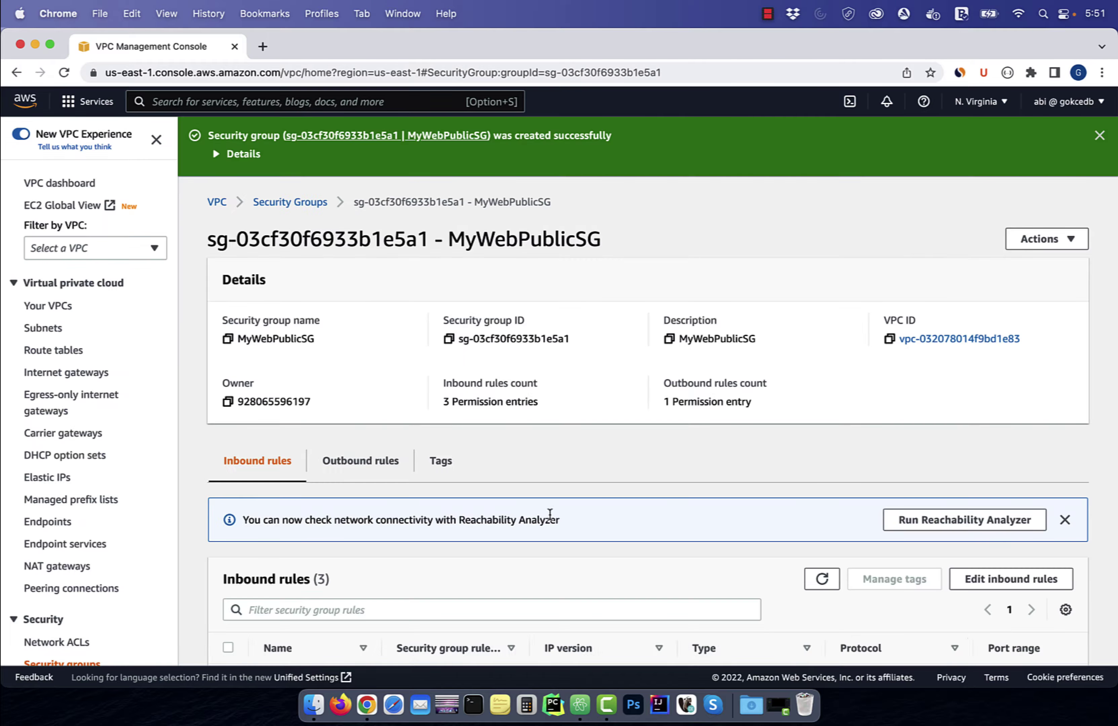
# Go to the EC2 service and open its list of instances.
pyautogui.click(245, 101)
pyautogui.write('ec2')
pyautogui.click(359, 218)
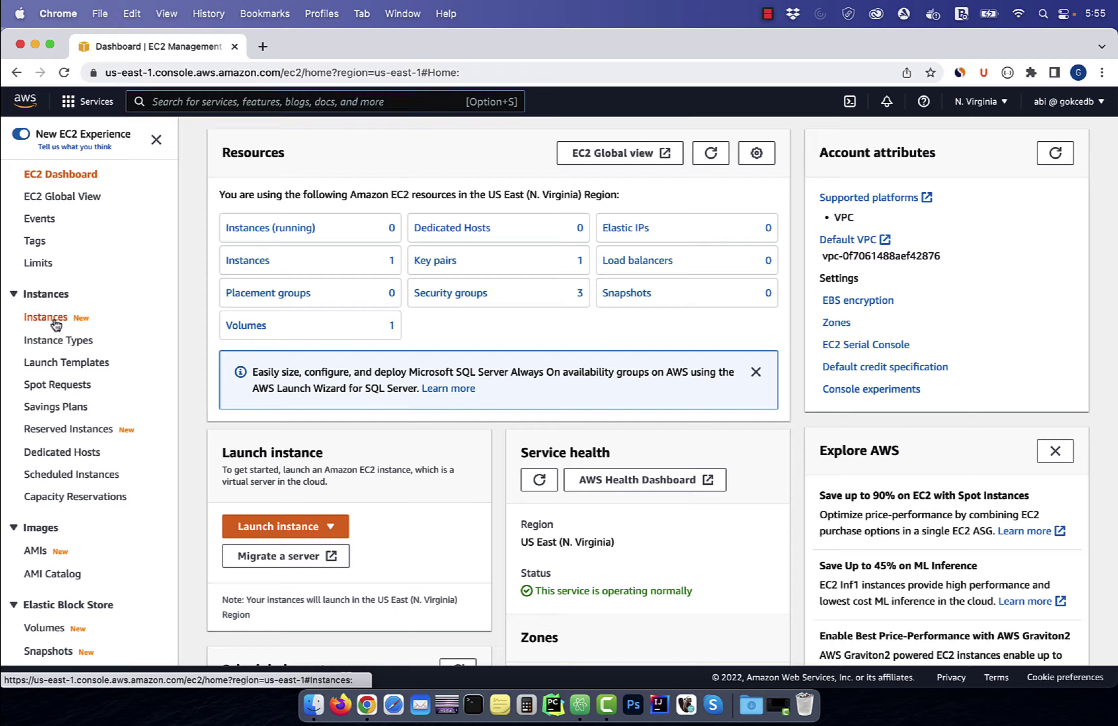
pyautogui.click(55, 323)
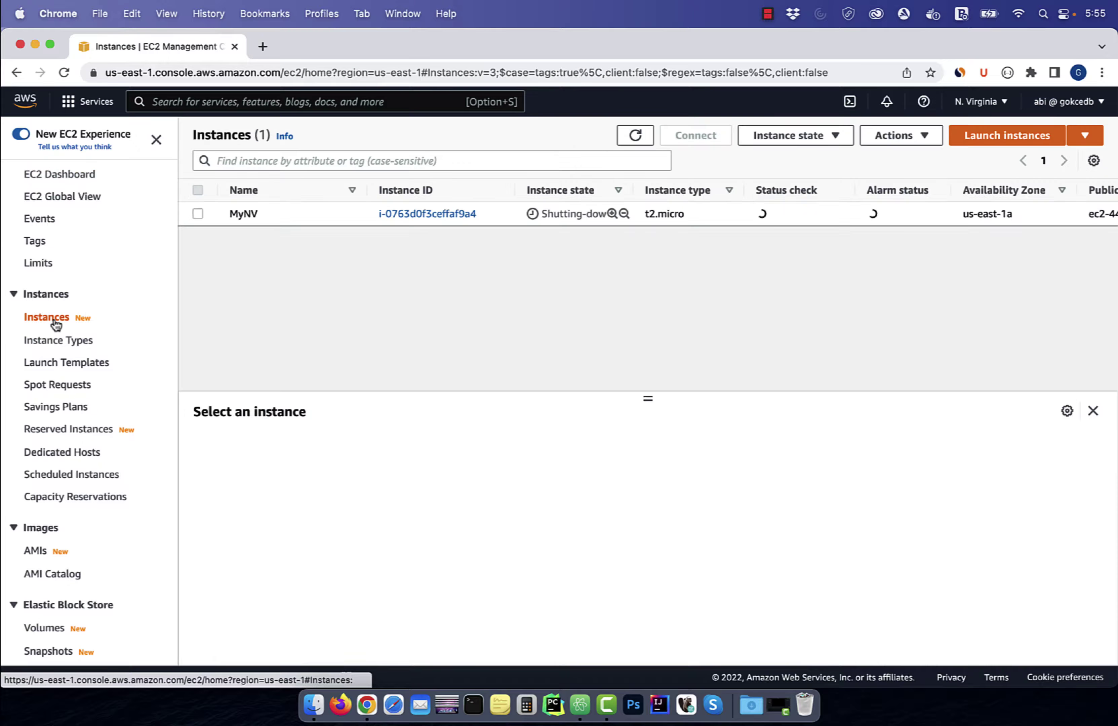
# Start launching a new instance named MyWebServerInNV and choose to proceed without a key pair.
pyautogui.click(1006, 136)
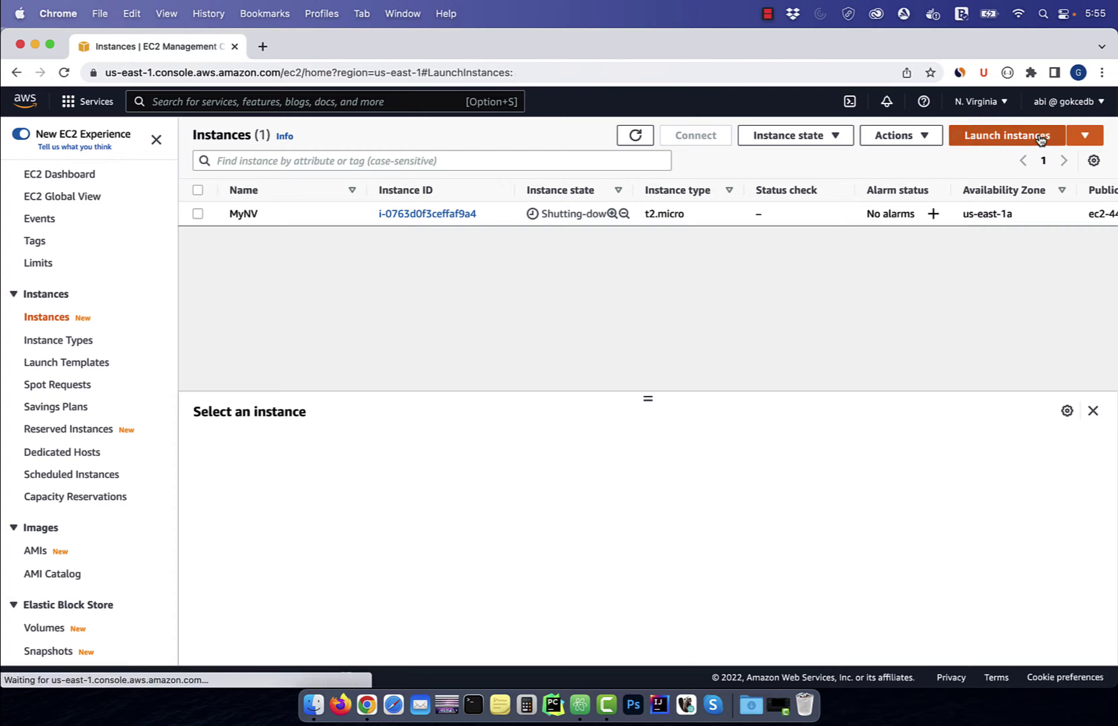
pyautogui.click(186, 393)
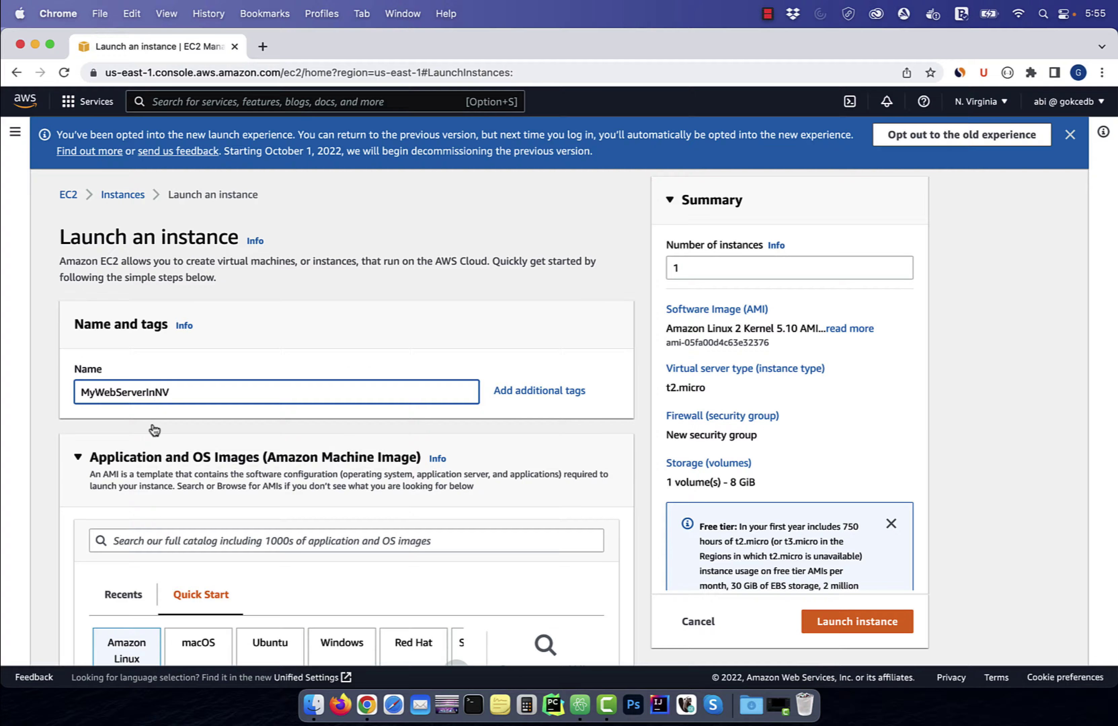
pyautogui.scroll(-15, 157, 422)
pyautogui.click(150, 339)
pyautogui.click(151, 382)
# Edit the network settings to use project-vpc with its public subnet and enable auto-assigning a public IP.
pyautogui.scroll(-4, 29, 399)
pyautogui.click(593, 226)
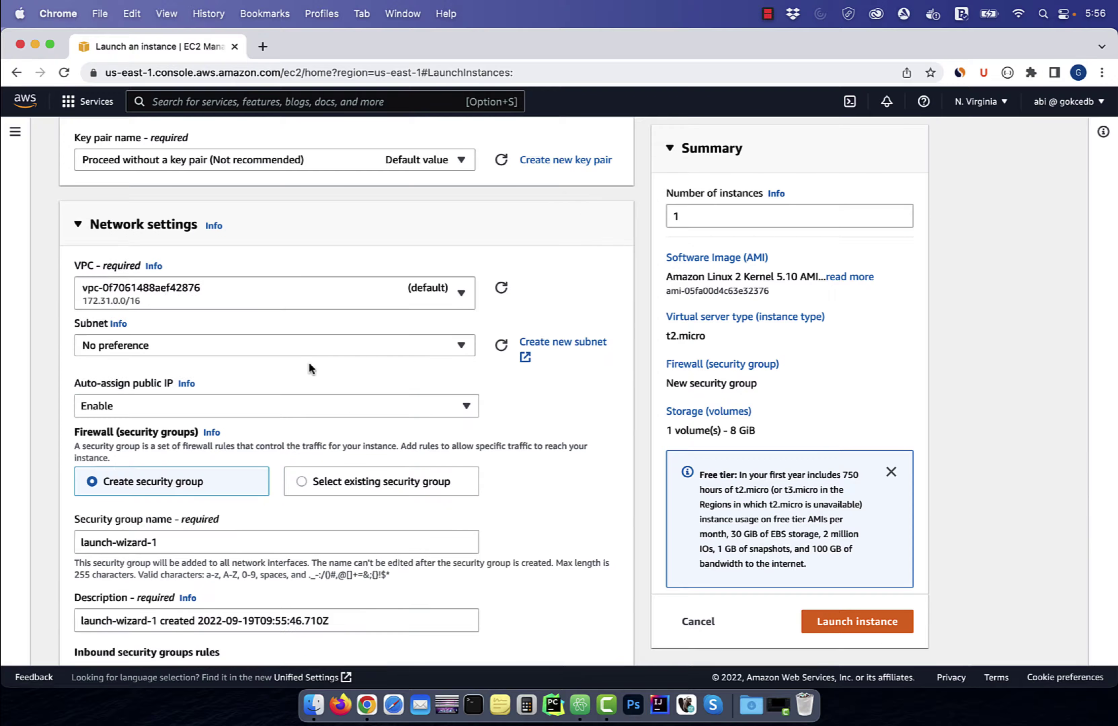
pyautogui.click(257, 292)
pyautogui.click(238, 355)
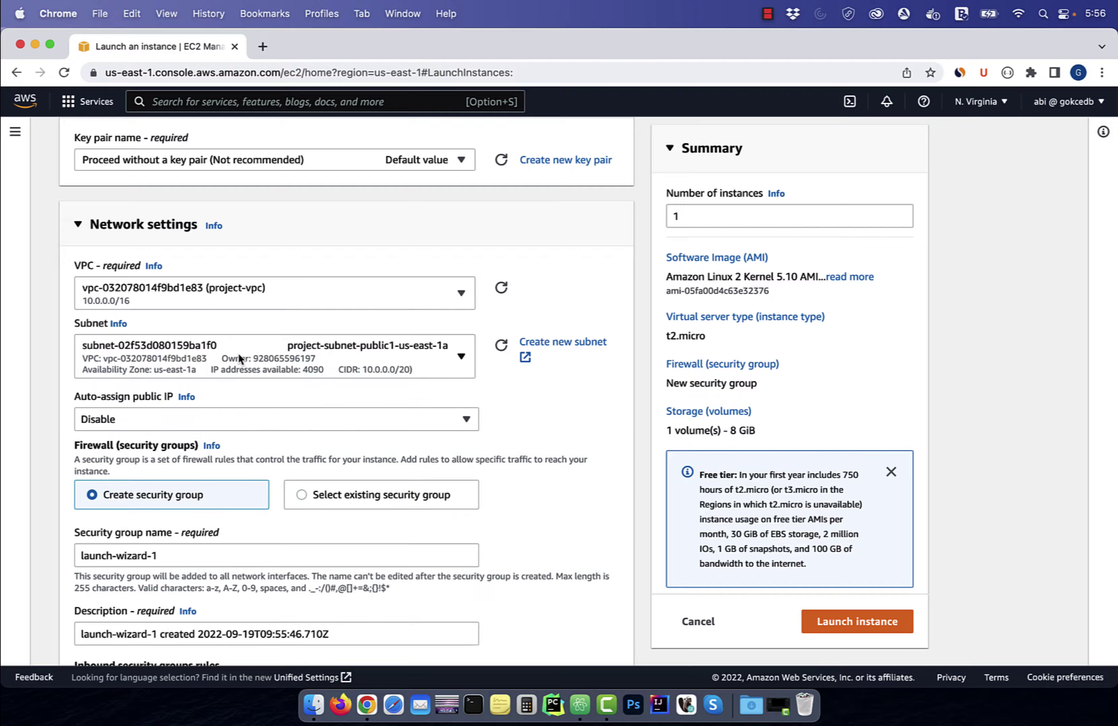
pyautogui.click(261, 419)
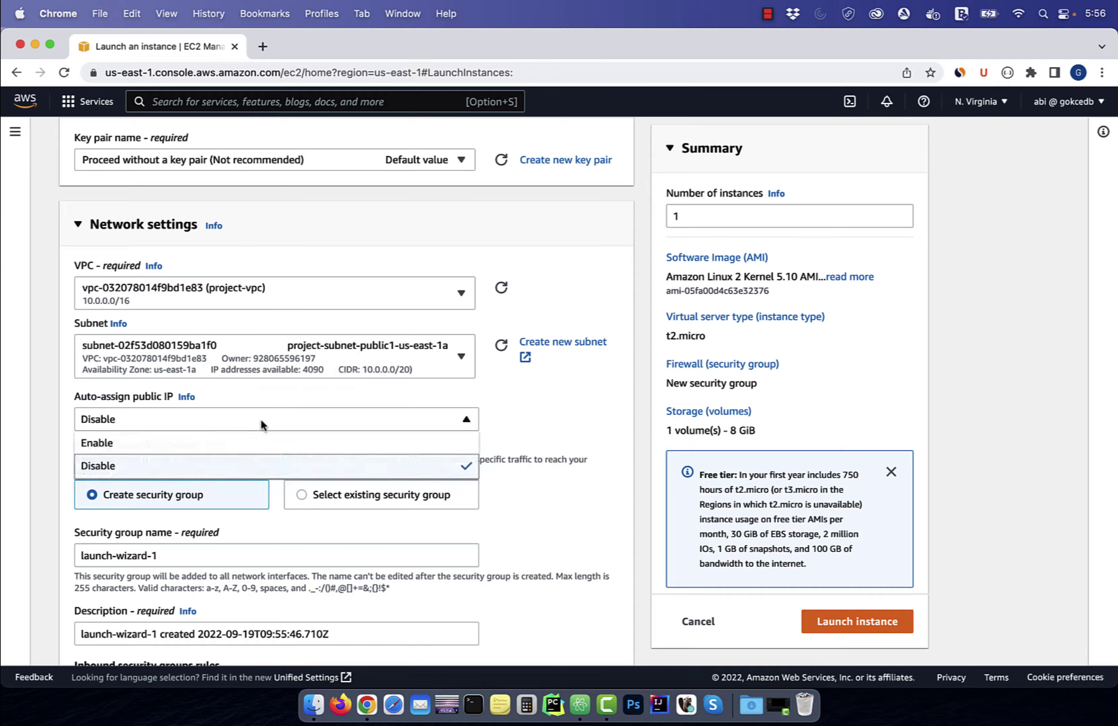
pyautogui.click(215, 443)
# Assign the existing security group MyWebPublicSG to the instance instead of creating a new one.
pyautogui.scroll(-4, 339, 389)
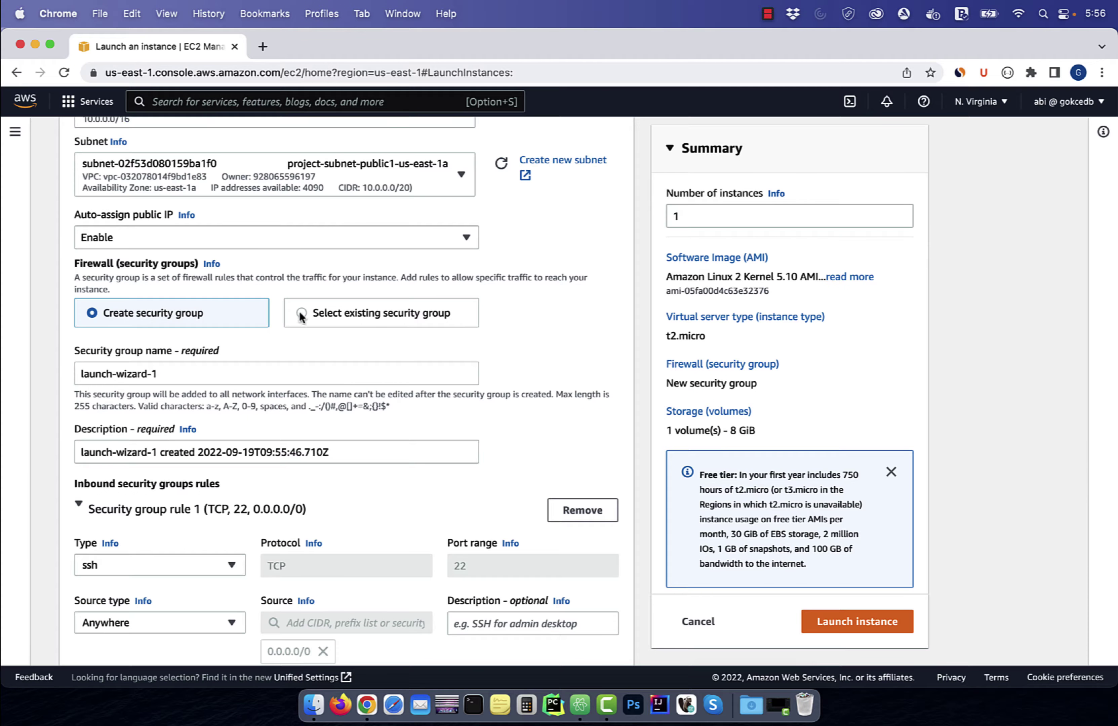
pyautogui.click(301, 313)
pyautogui.click(216, 372)
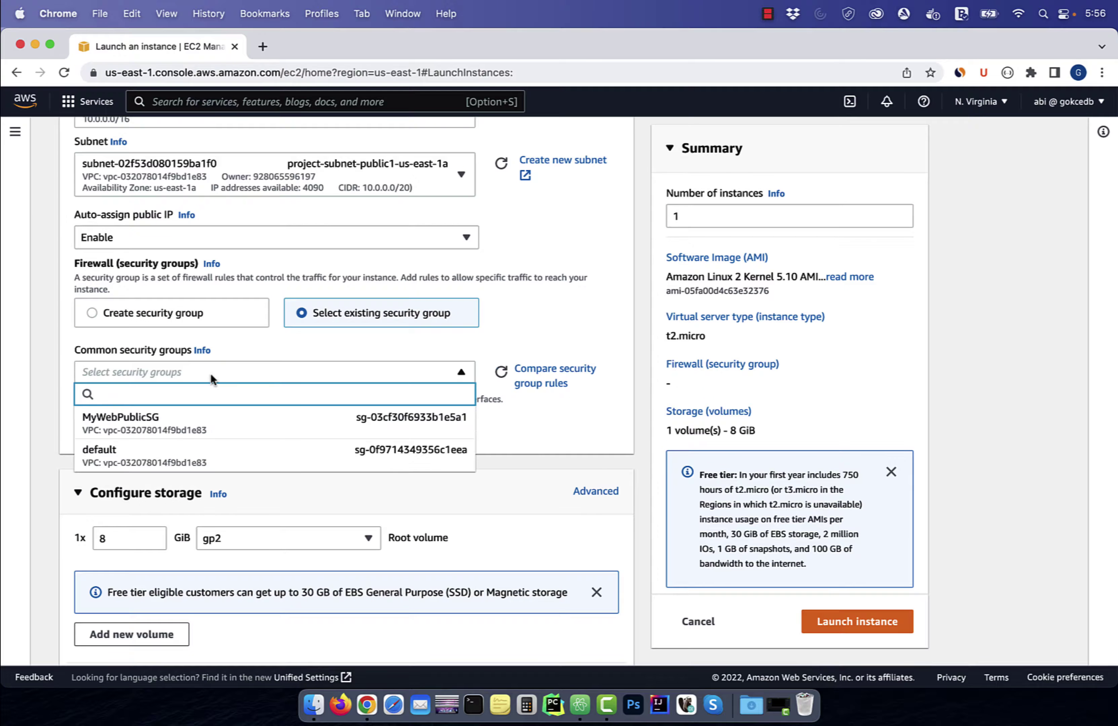
pyautogui.click(183, 429)
pyautogui.scroll(-3, 327, 457)
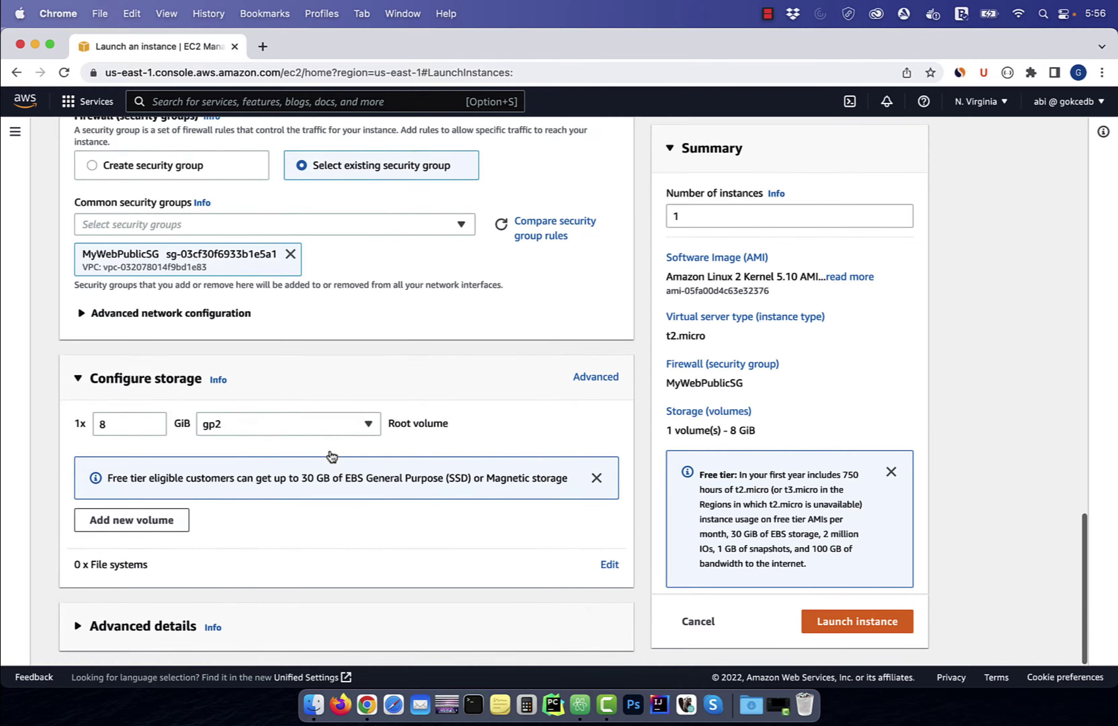
# Launch the instance and refresh the list of all instances.
pyautogui.click(844, 616)
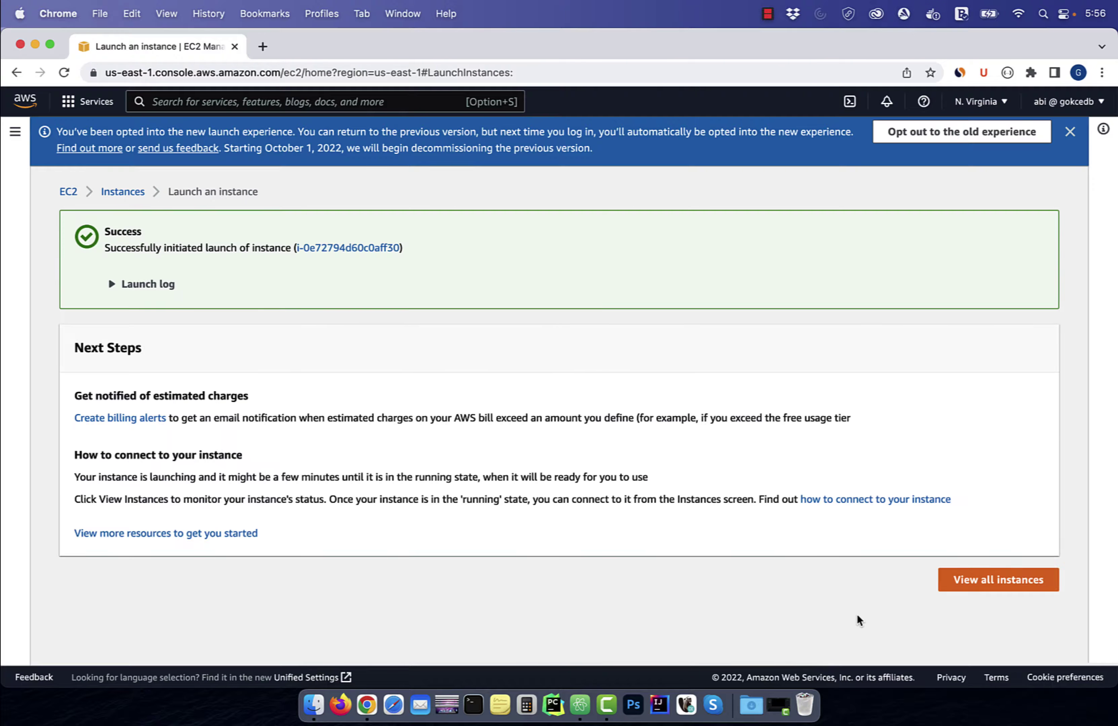
pyautogui.click(1030, 592)
pyautogui.click(635, 132)
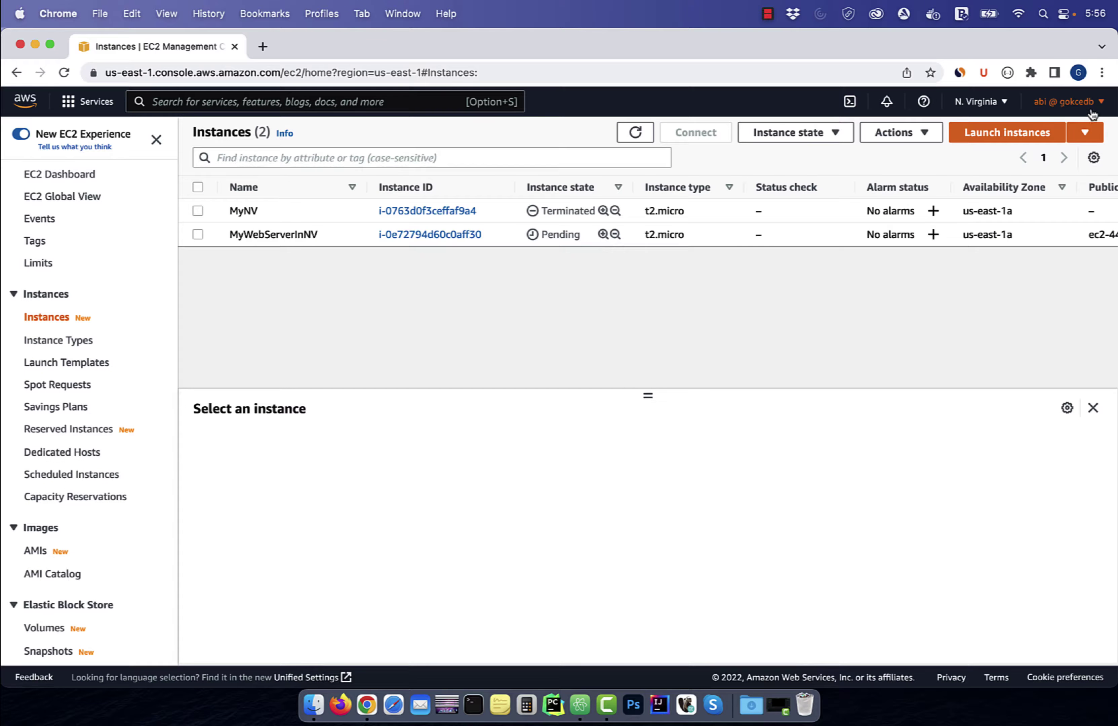
# Switch to the Sandbox role and change the region to Canada (Central).
pyautogui.click(1066, 101)
pyautogui.click(934, 407)
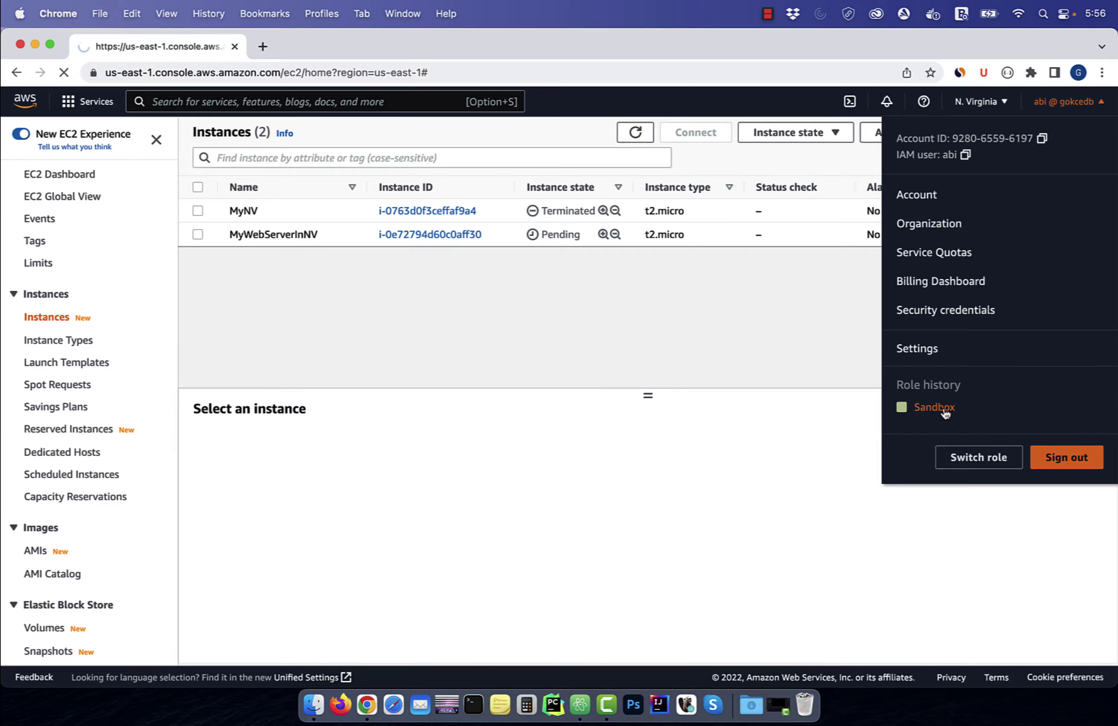
pyautogui.click(1026, 104)
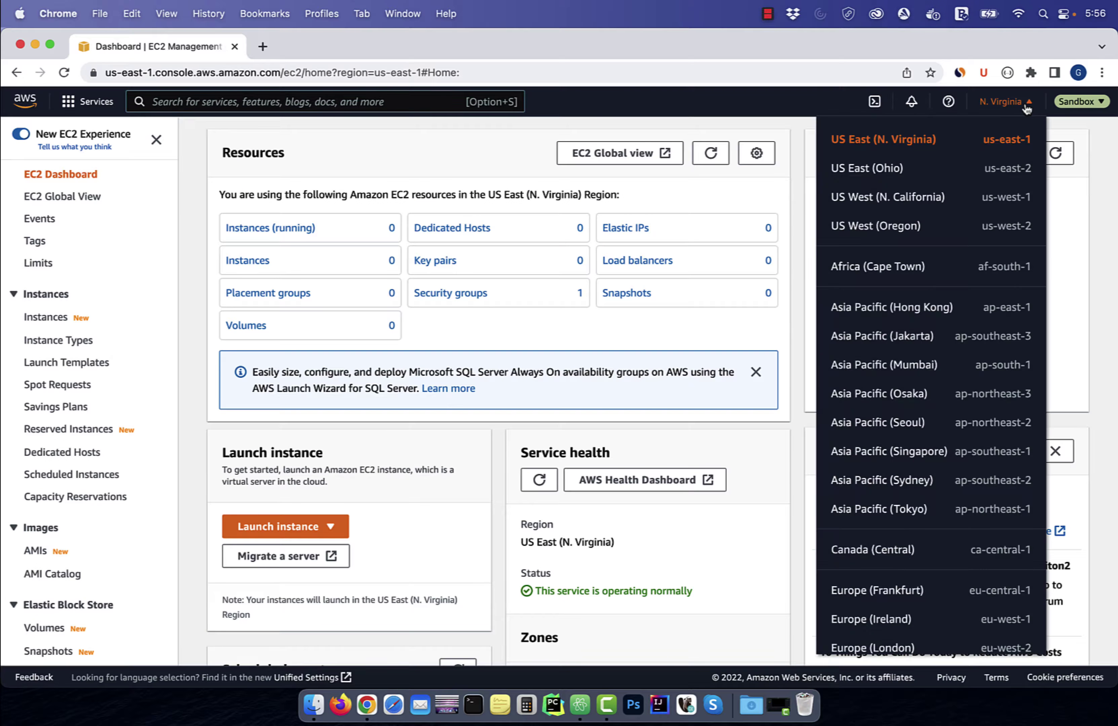
pyautogui.click(895, 551)
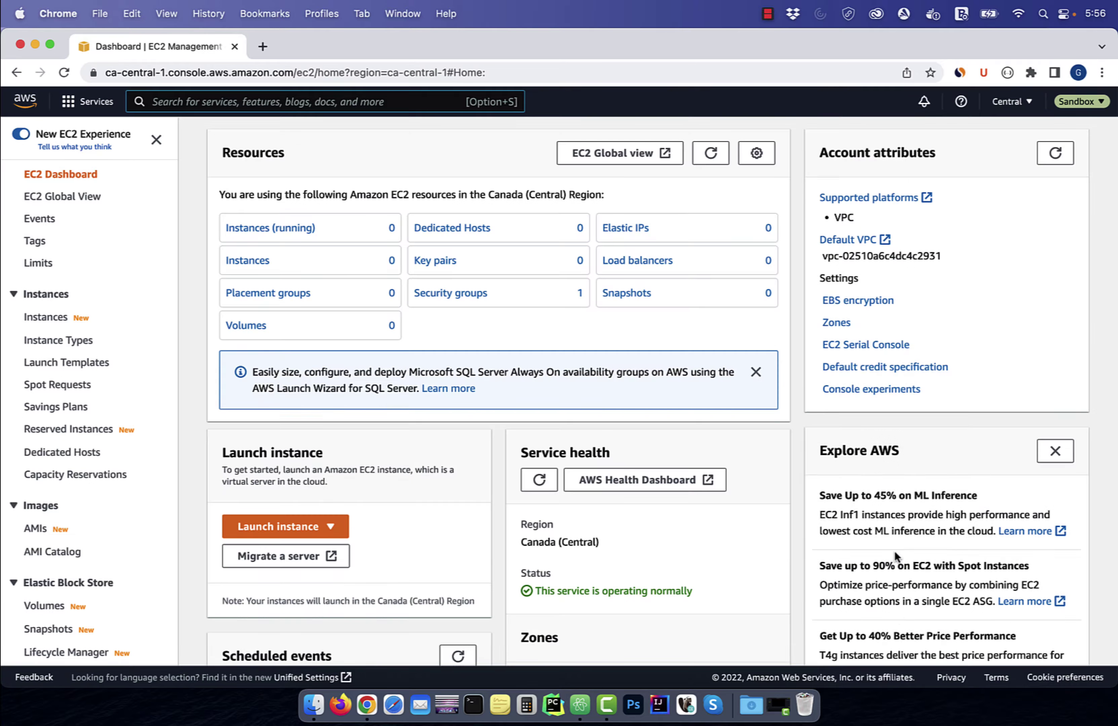
# Go to the VPC service and start creating a VPC.
pyautogui.click(301, 99)
pyautogui.write('vpc')
pyautogui.click(377, 223)
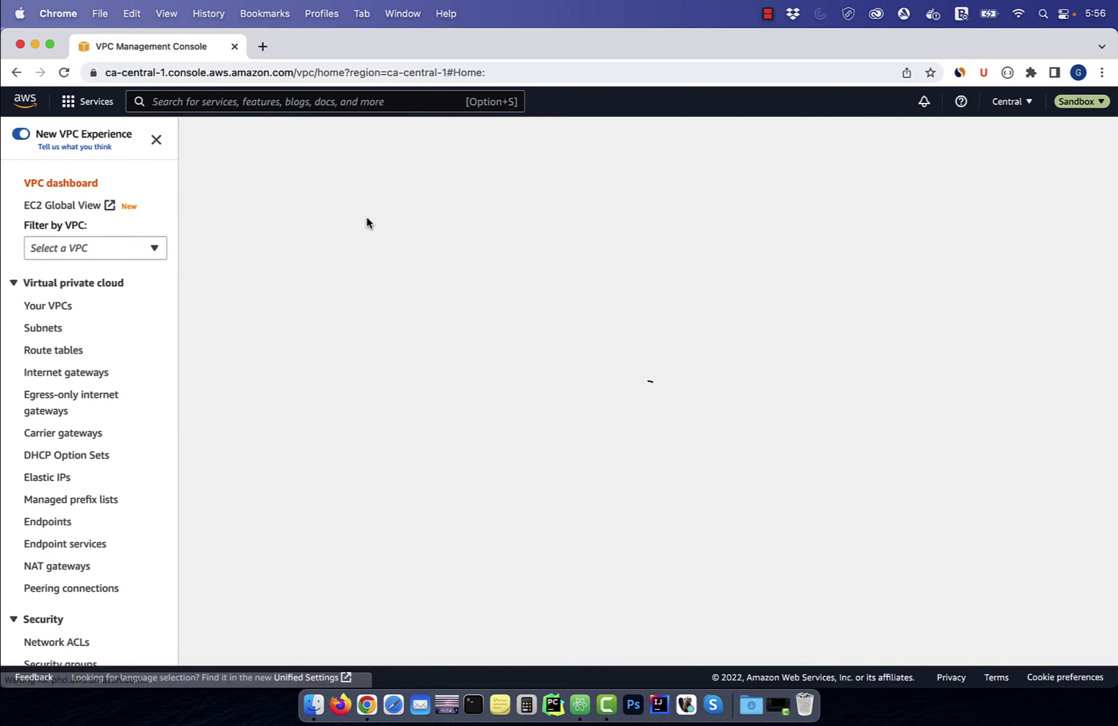
pyautogui.click(254, 156)
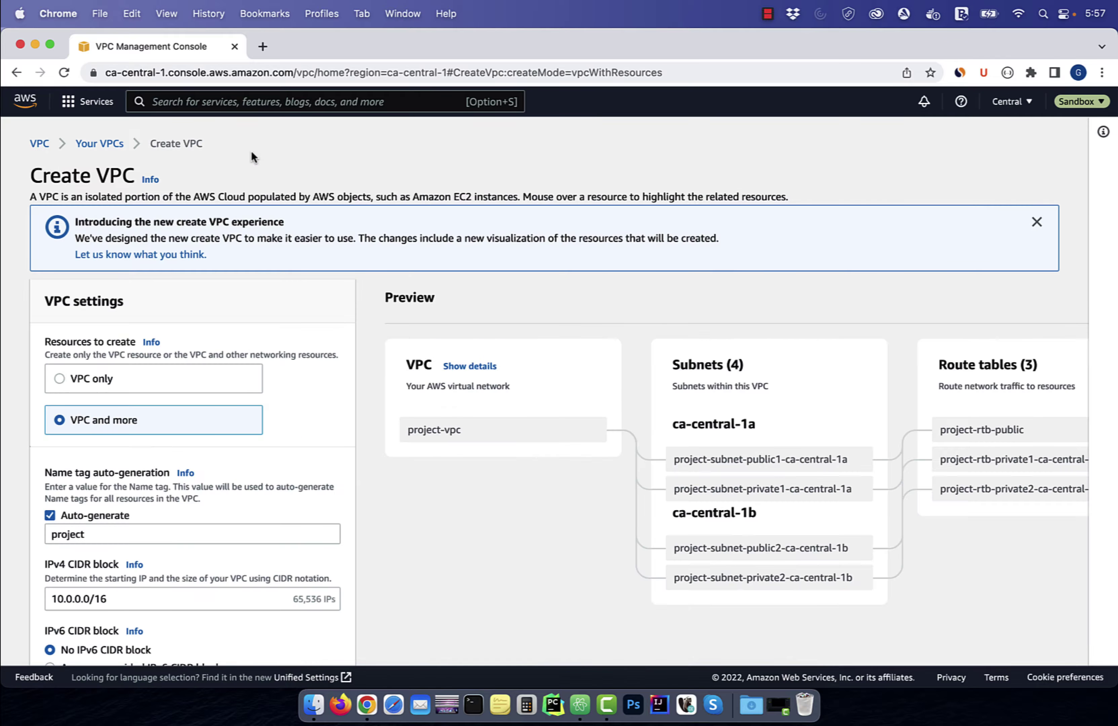
# Set the VPC's IPv4 CIDR block to 10.1.0.0/16, copied from the CA VPC CIDR line in the Atom notes.
pyautogui.scroll(-4, 182, 404)
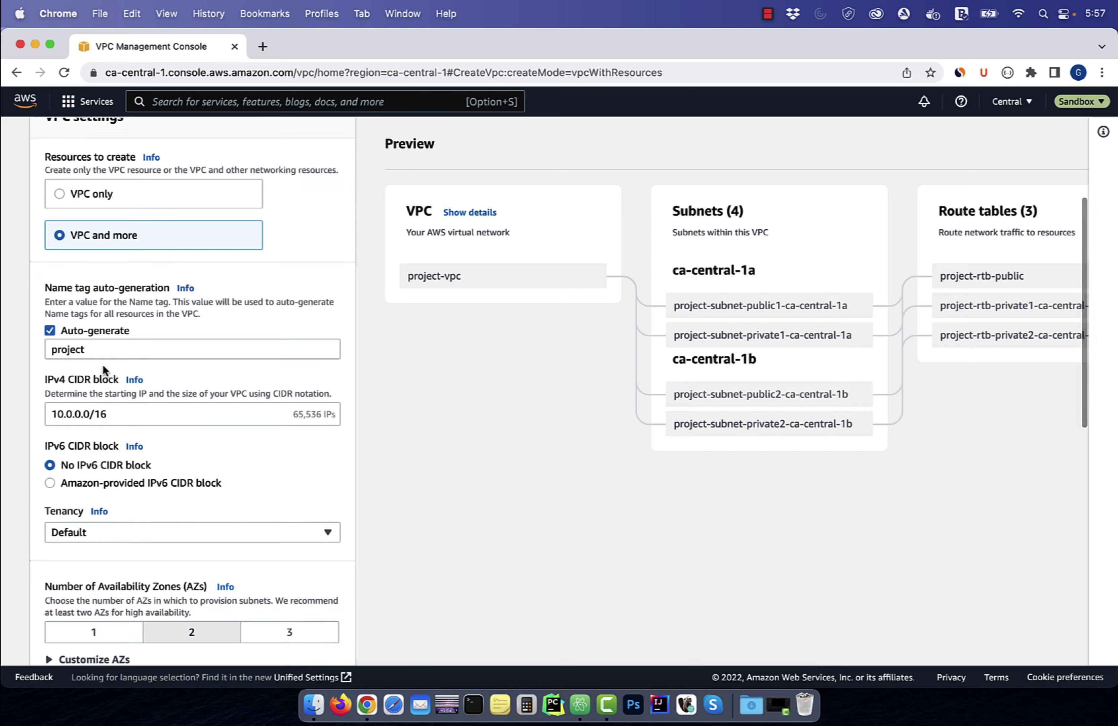
pyautogui.scroll(-1, 102, 364)
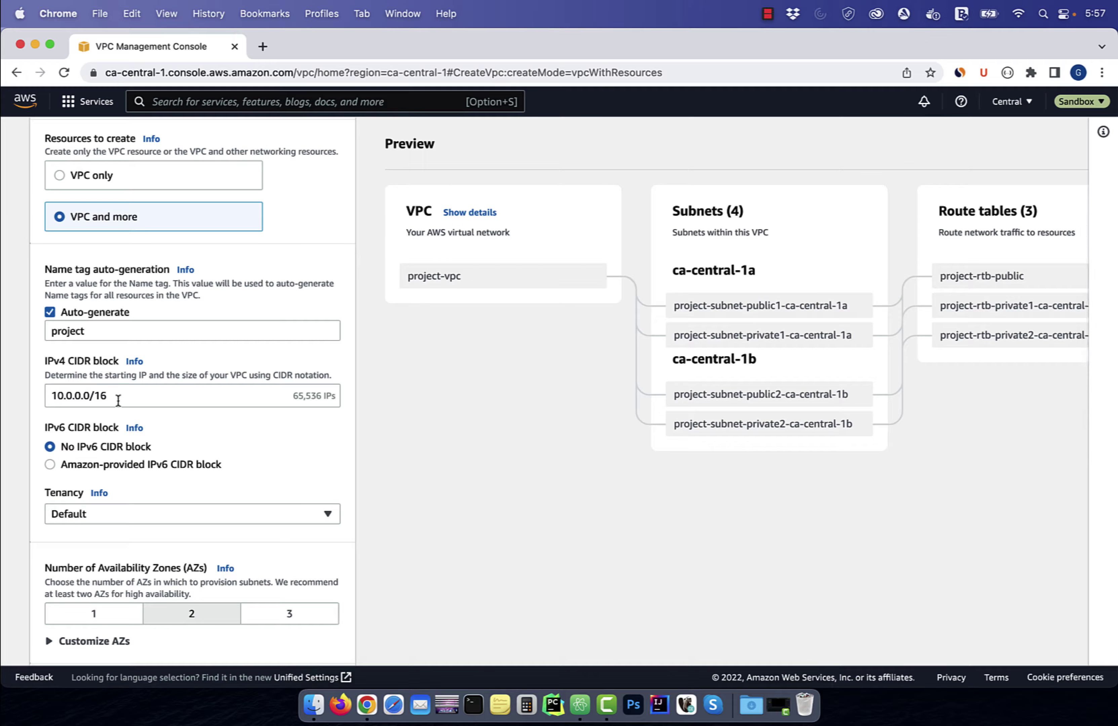
pyautogui.click(580, 704)
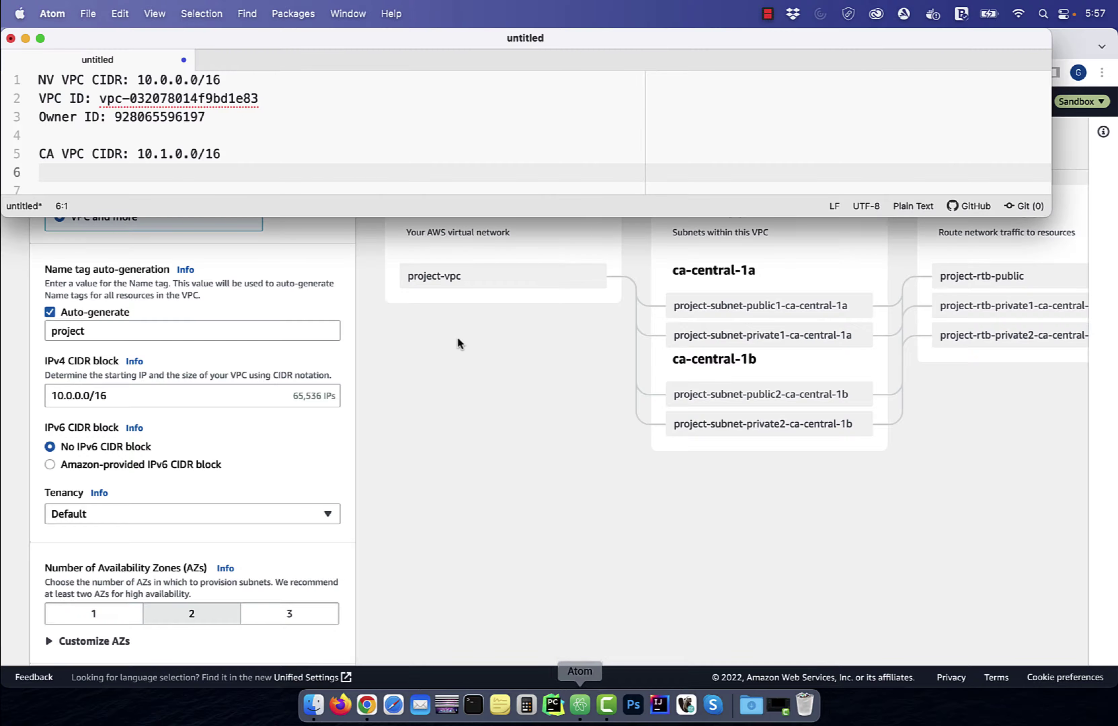
pyautogui.moveTo(220, 154); pyautogui.dragTo(160, 153)
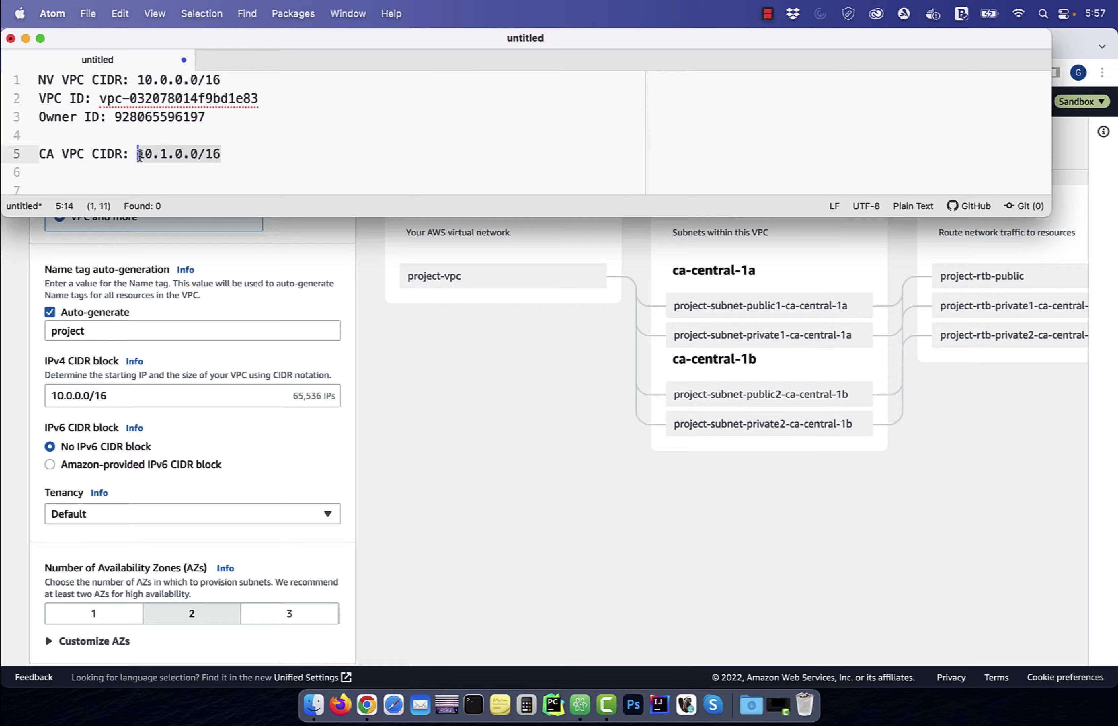
pyautogui.click(152, 400)
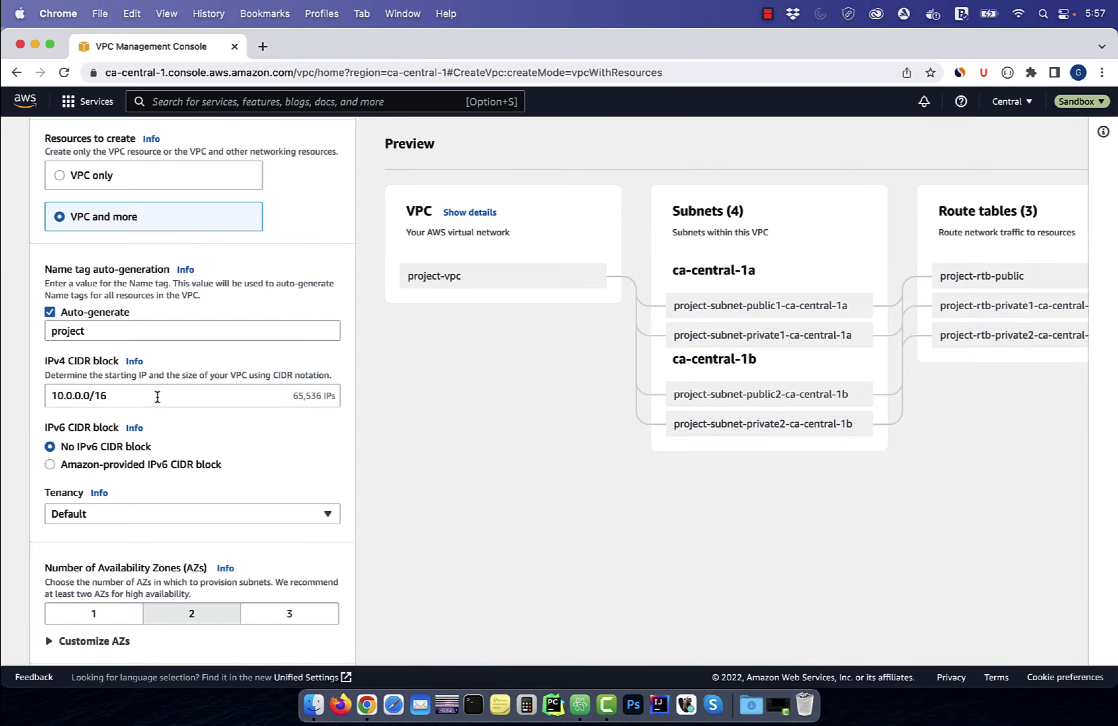
pyautogui.moveTo(156, 400); pyautogui.dragTo(37, 402)
pyautogui.write('10.1.0.0/16')
pyautogui.click(36, 435)
# Set the number of Availability Zones to 1 and the number of private subnets to 0.
pyautogui.scroll(-5, 33, 431)
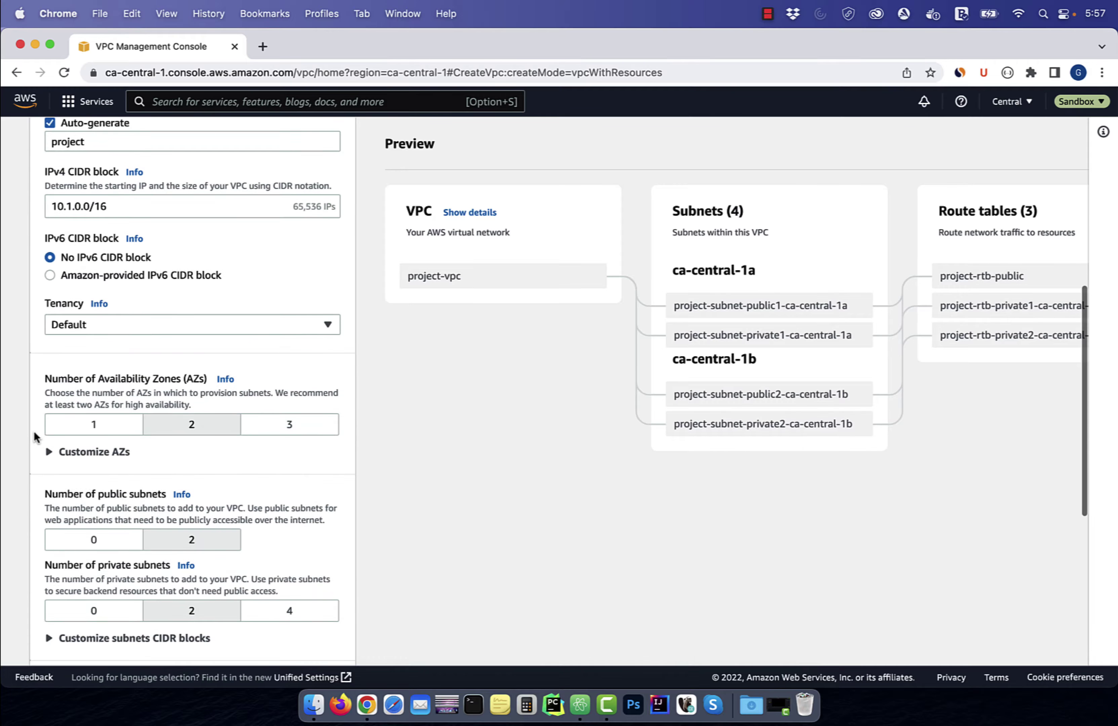
pyautogui.click(88, 433)
pyautogui.scroll(-4, 20, 452)
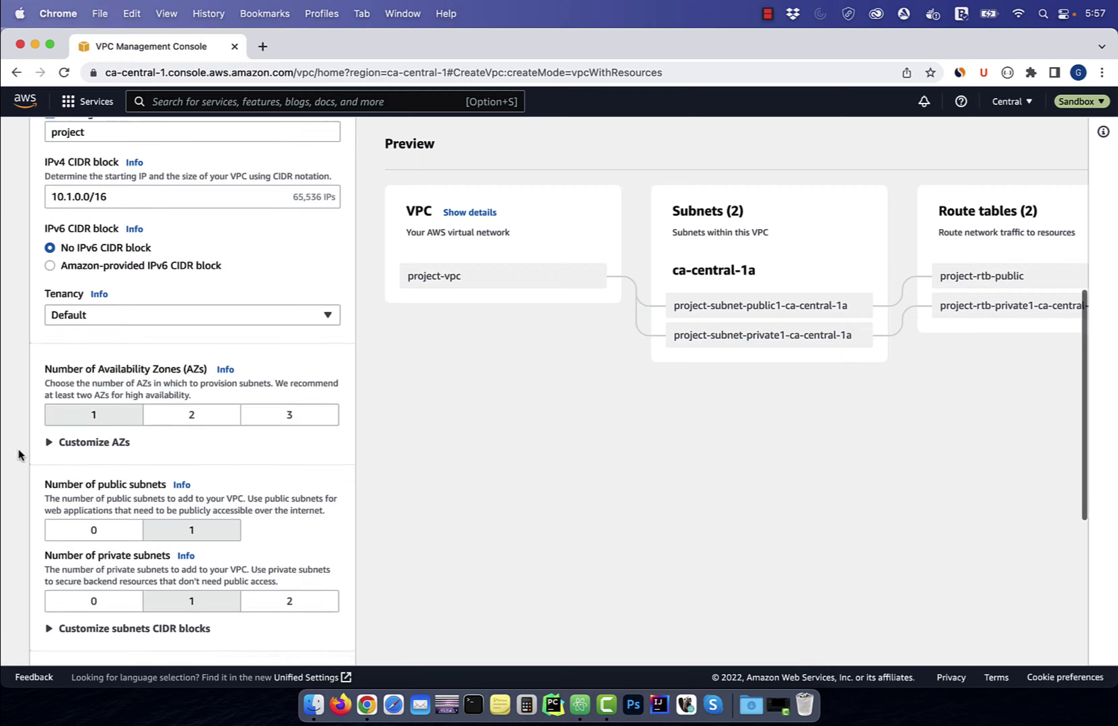
pyautogui.click(114, 463)
# Set the VPC endpoints option to None, then create the VPC and view its details.
pyautogui.scroll(-4, 37, 442)
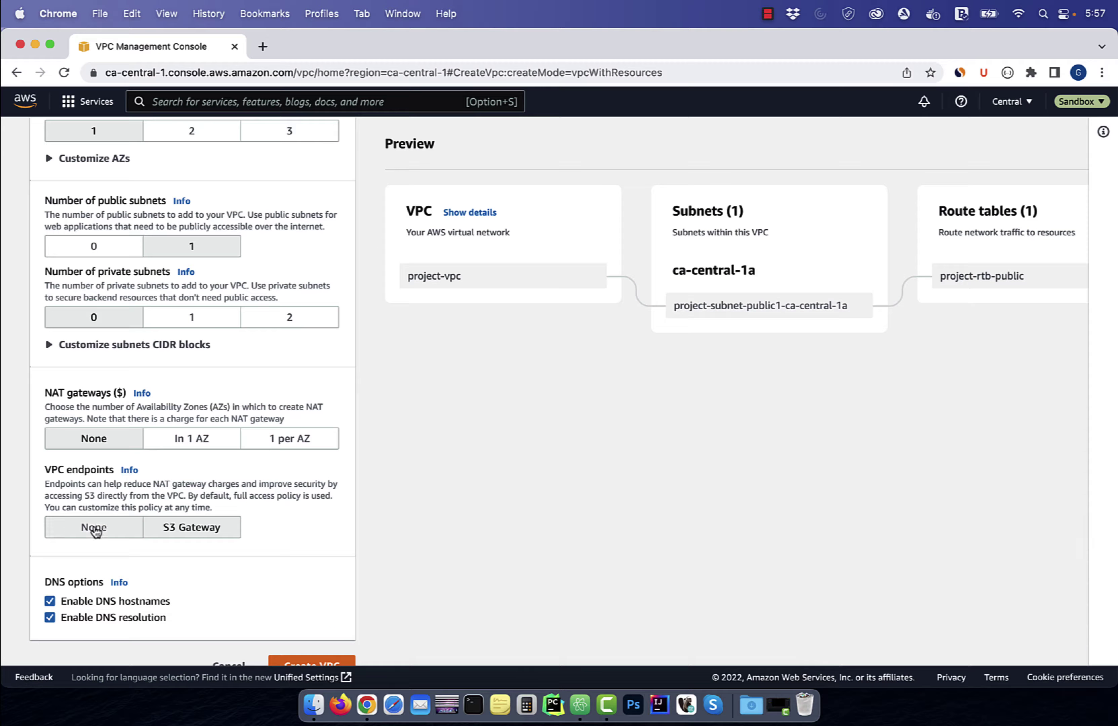
pyautogui.click(59, 528)
pyautogui.hscroll(5, 574, 332)
pyautogui.hscroll(-5, 575, 332)
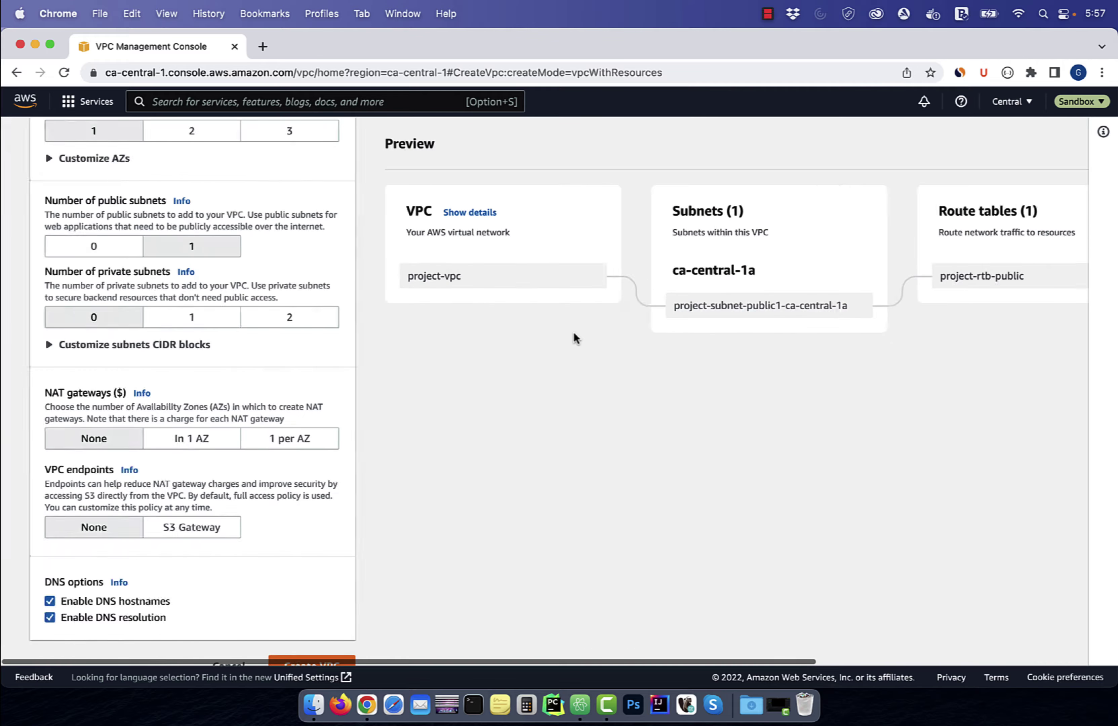
pyautogui.scroll(-1, 282, 450)
pyautogui.click(321, 643)
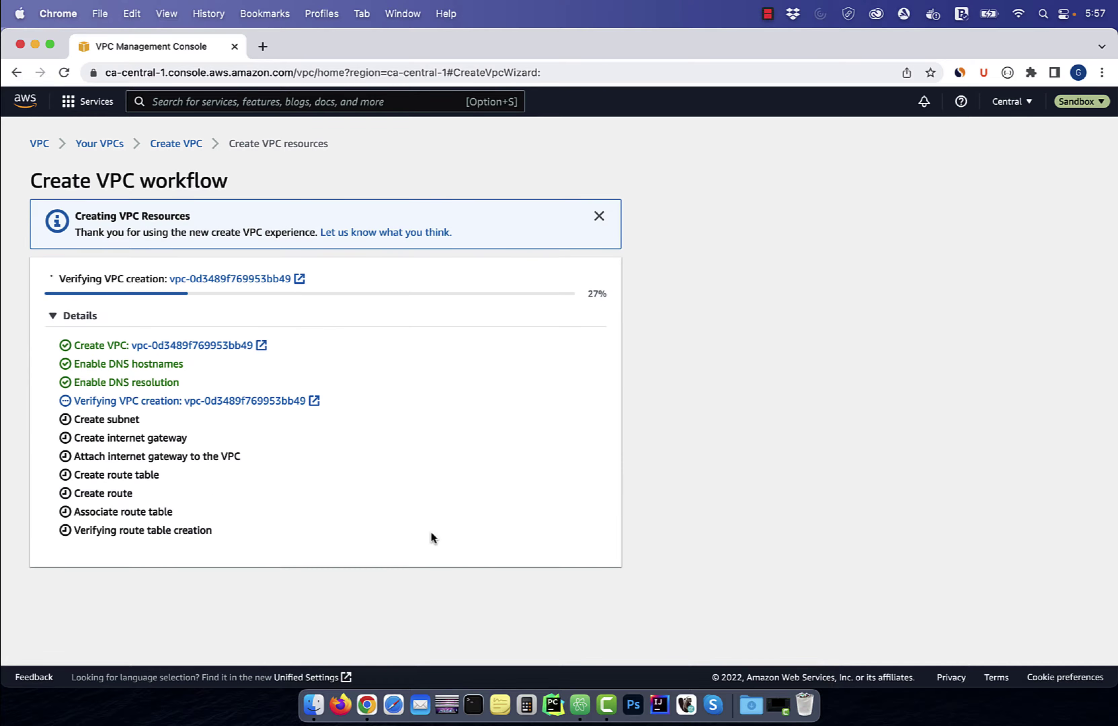
pyautogui.click(584, 576)
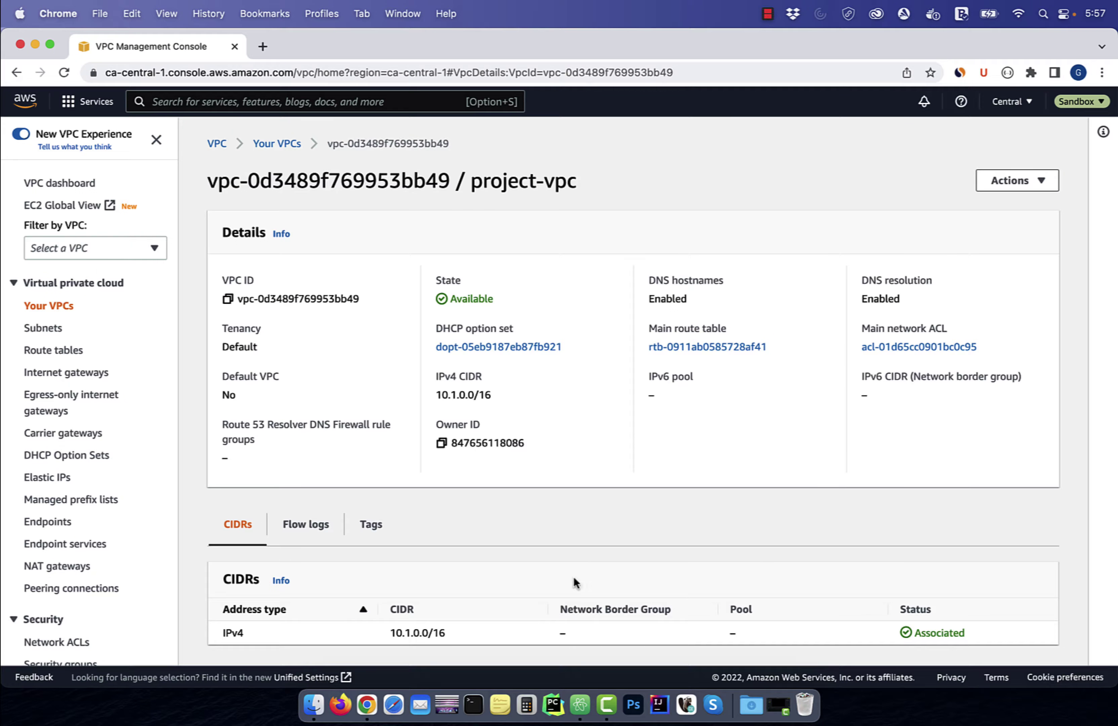
# Examine the new VPC's public subnet, its project-rtb-public route table and the internet gateways.
pyautogui.click(63, 332)
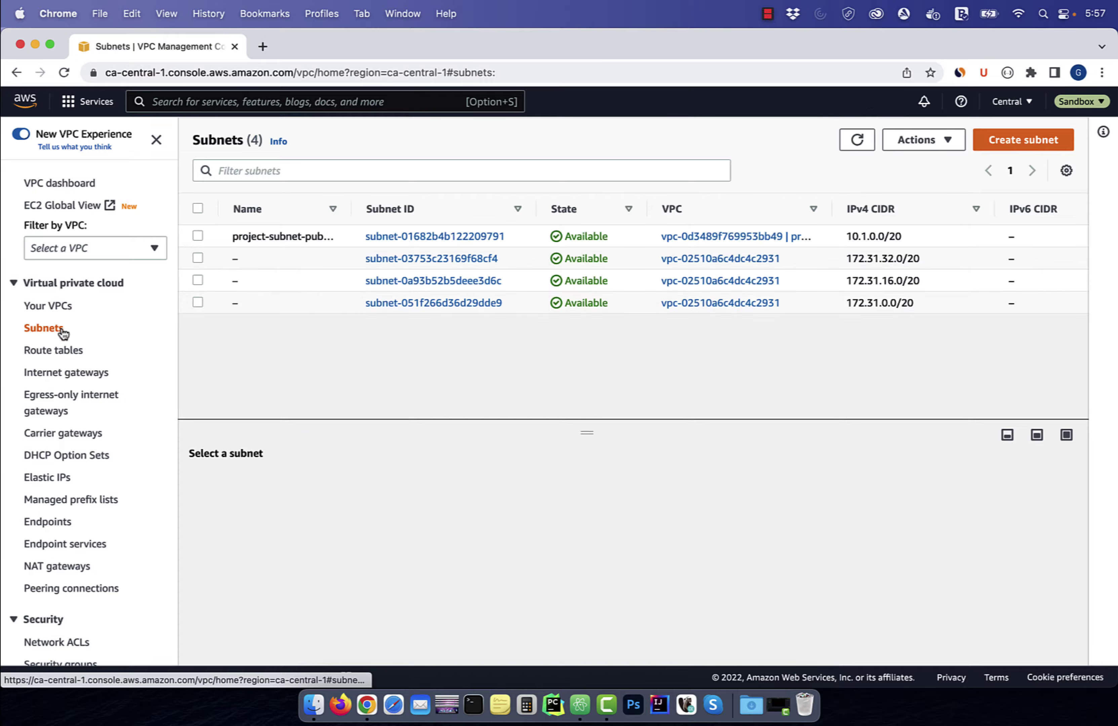
pyautogui.moveTo(359, 213); pyautogui.dragTo(413, 212)
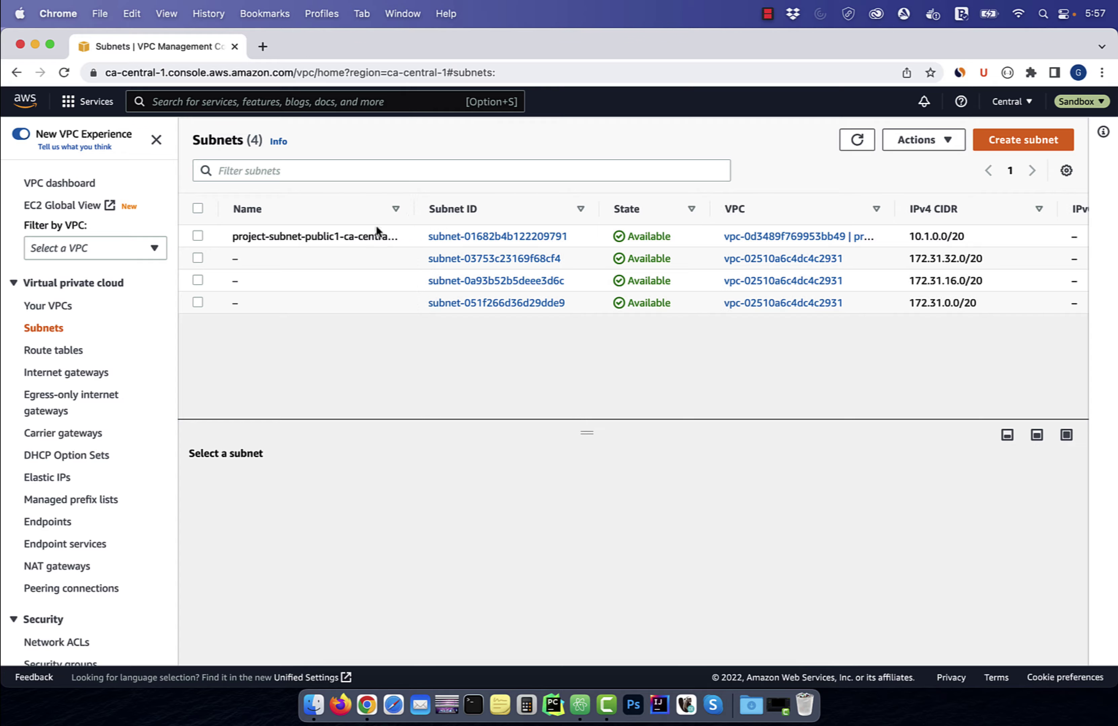
pyautogui.click(352, 238)
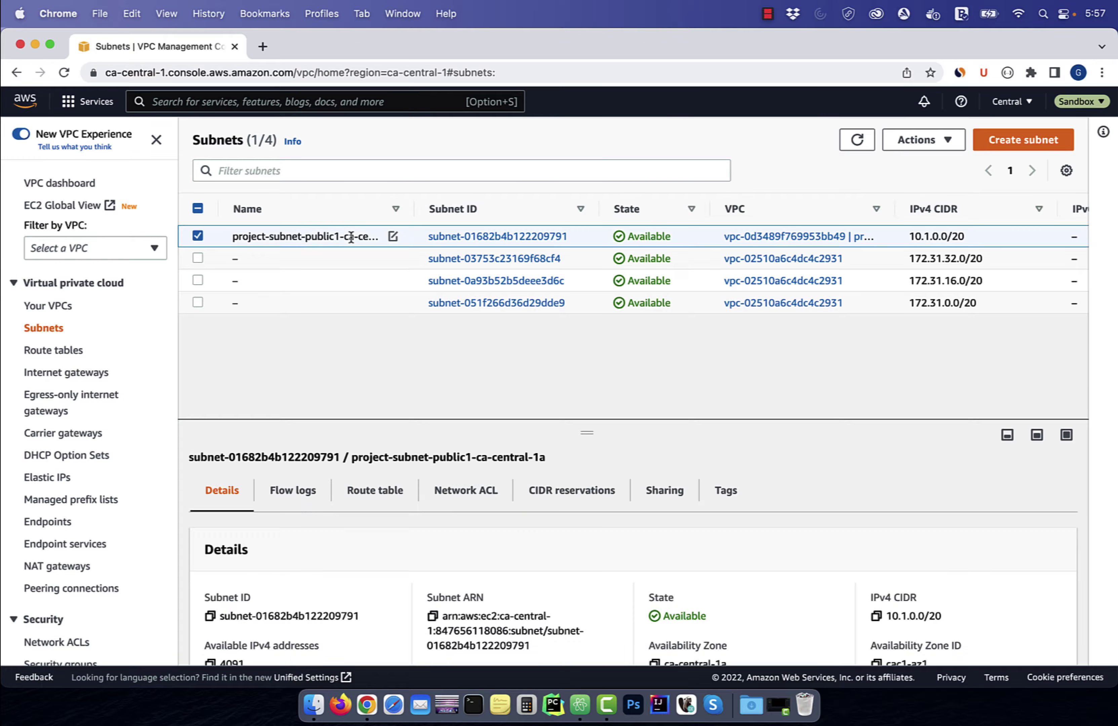
pyautogui.click(67, 355)
pyautogui.click(283, 279)
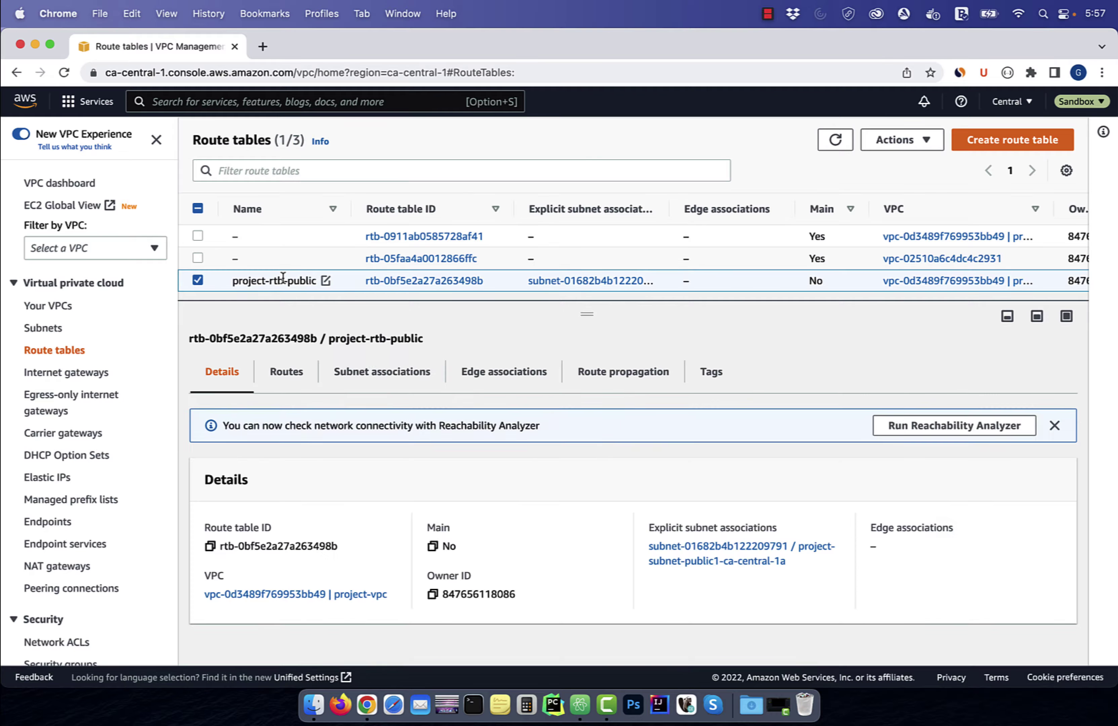
pyautogui.click(101, 372)
# Start a peering connection named my-new-peering-conn with project-vpc as the local requester VPC.
pyautogui.scroll(-3, 77, 504)
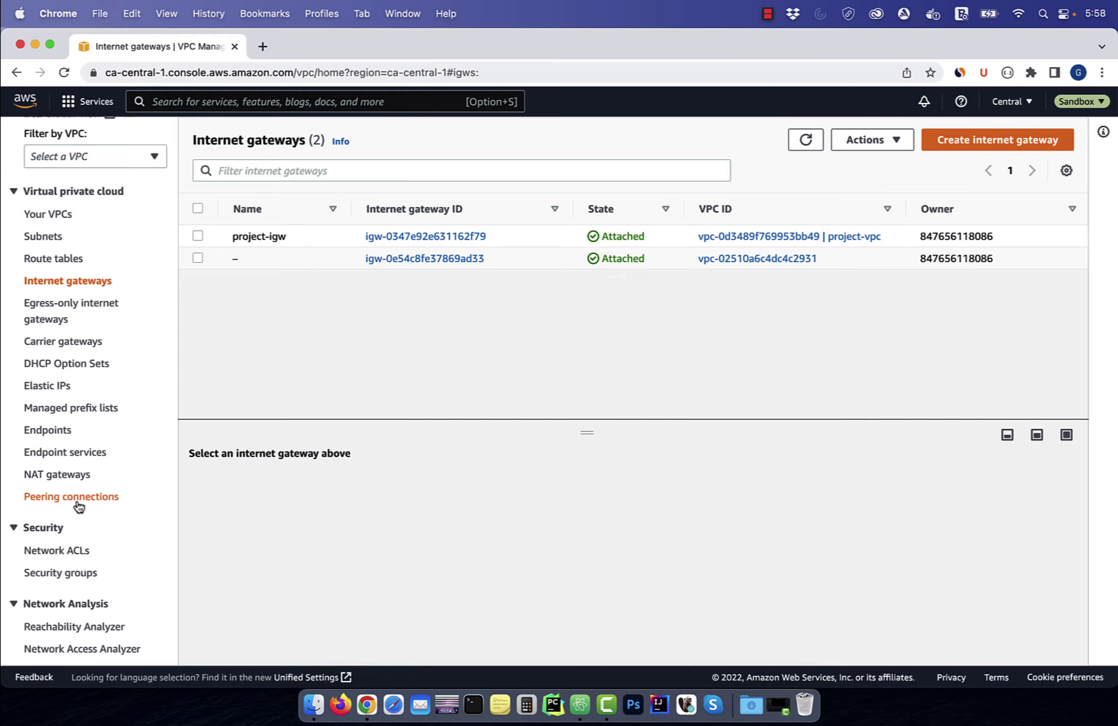
pyautogui.click(77, 500)
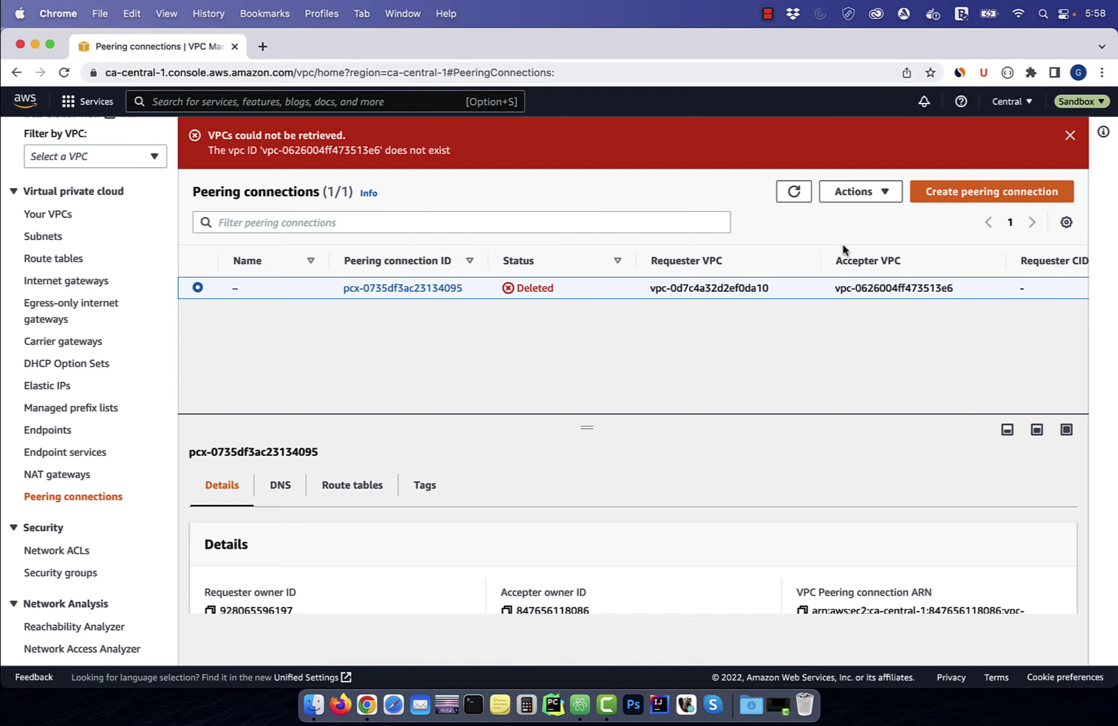
pyautogui.click(1070, 135)
pyautogui.click(992, 148)
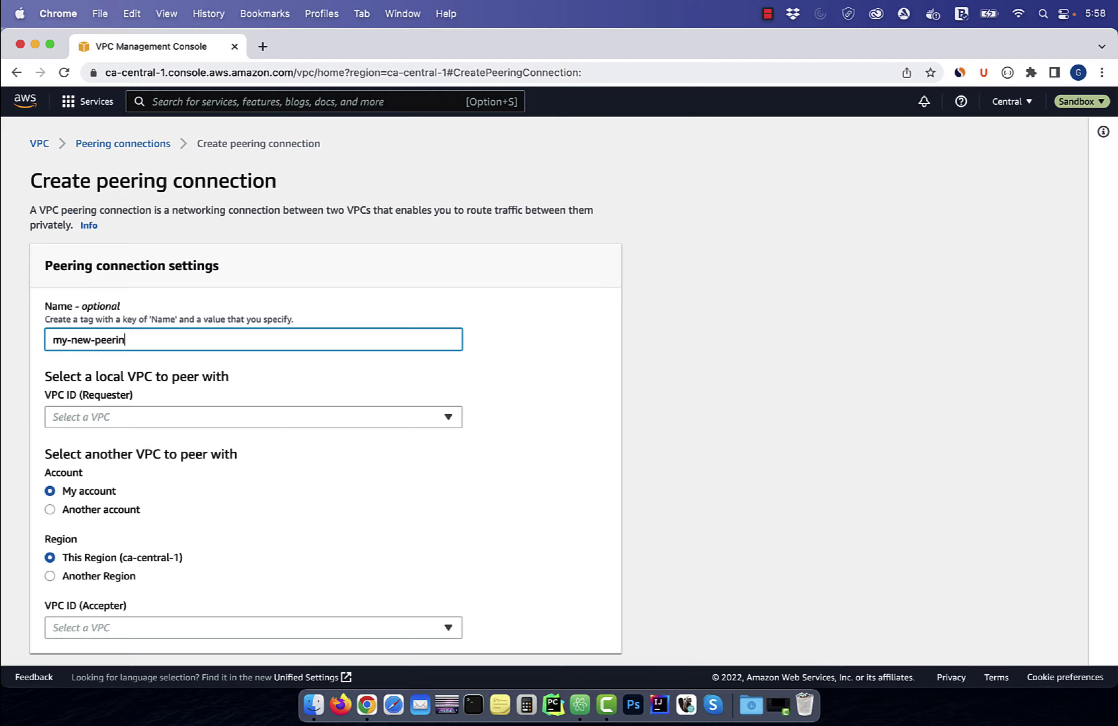
pyautogui.scroll(-3, 250, 365)
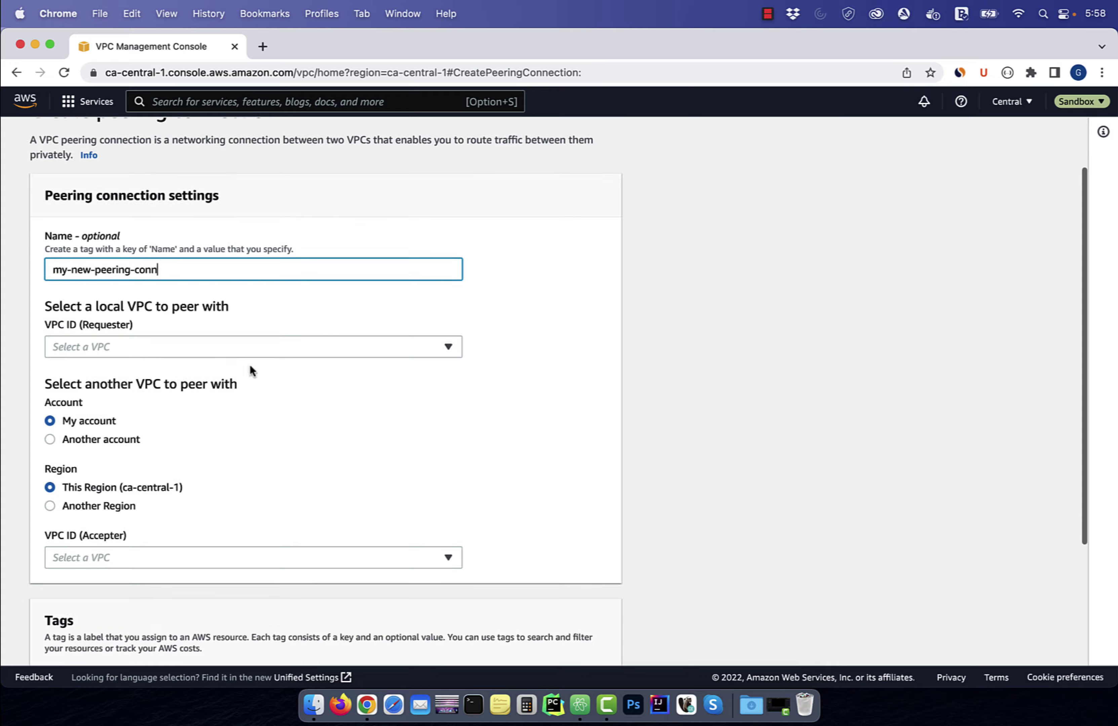
pyautogui.click(230, 348)
pyautogui.click(247, 392)
pyautogui.scroll(-4, 313, 481)
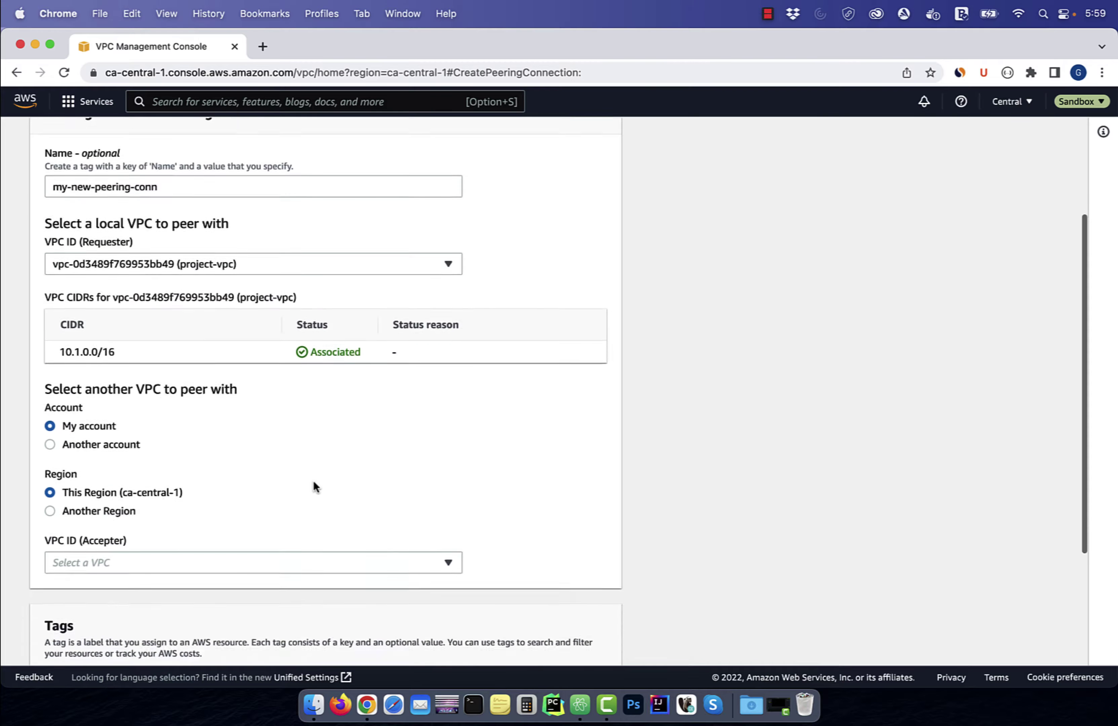
# Set the peer VPC to another account and fill in the accepter's account ID, copied from the Atom notes.
pyautogui.click(49, 435)
pyautogui.scroll(-3, 503, 582)
pyautogui.press('super+Tab')
pyautogui.doubleClick(213, 114)
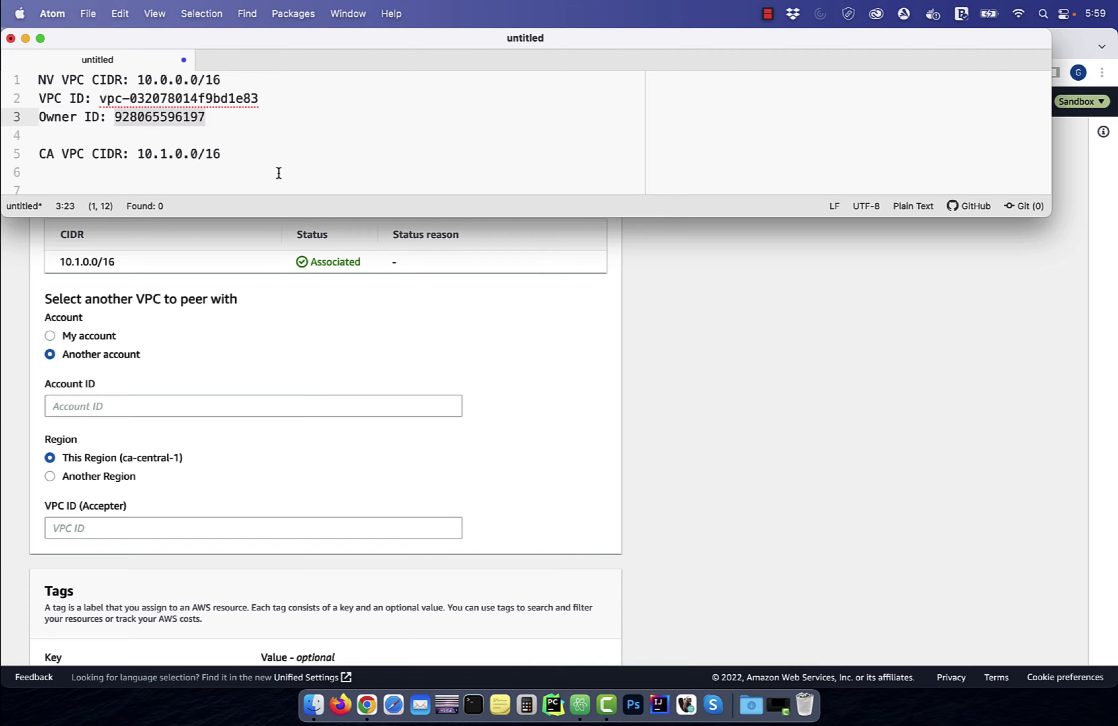
pyautogui.press('super+c')
pyautogui.press('super+Tab')
pyautogui.click(161, 402)
# Choose another Region for the accepter VPC and set it to US East (N. Virginia) (us-east-1).
pyautogui.click(70, 477)
pyautogui.scroll(-3, 165, 424)
pyautogui.click(165, 357)
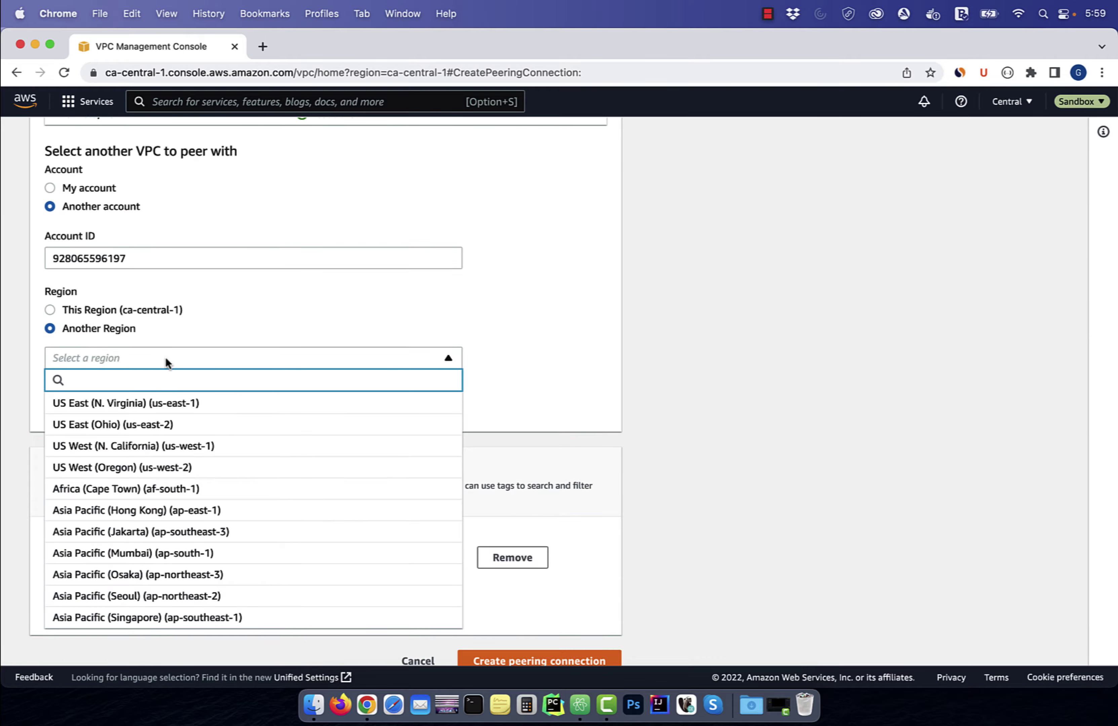
pyautogui.click(142, 402)
# Fill in the accepter VPC ID vpc-032078014f9bd1e83, copied from the Atom notes, and create the peering connection.
pyautogui.press('super+Tab')
pyautogui.moveTo(267, 101); pyautogui.dragTo(100, 98)
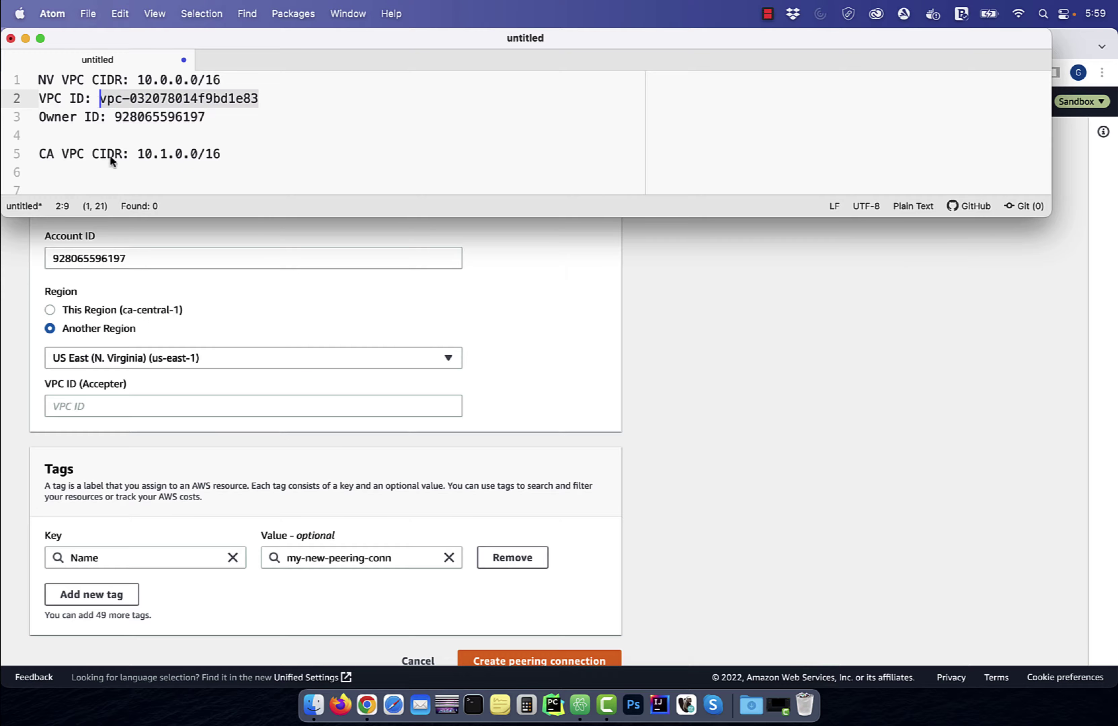
pyautogui.press('super+c')
pyautogui.press('super+Tab')
pyautogui.click(141, 406)
pyautogui.press('super+v')
pyautogui.scroll(-1, 383, 528)
pyautogui.click(541, 644)
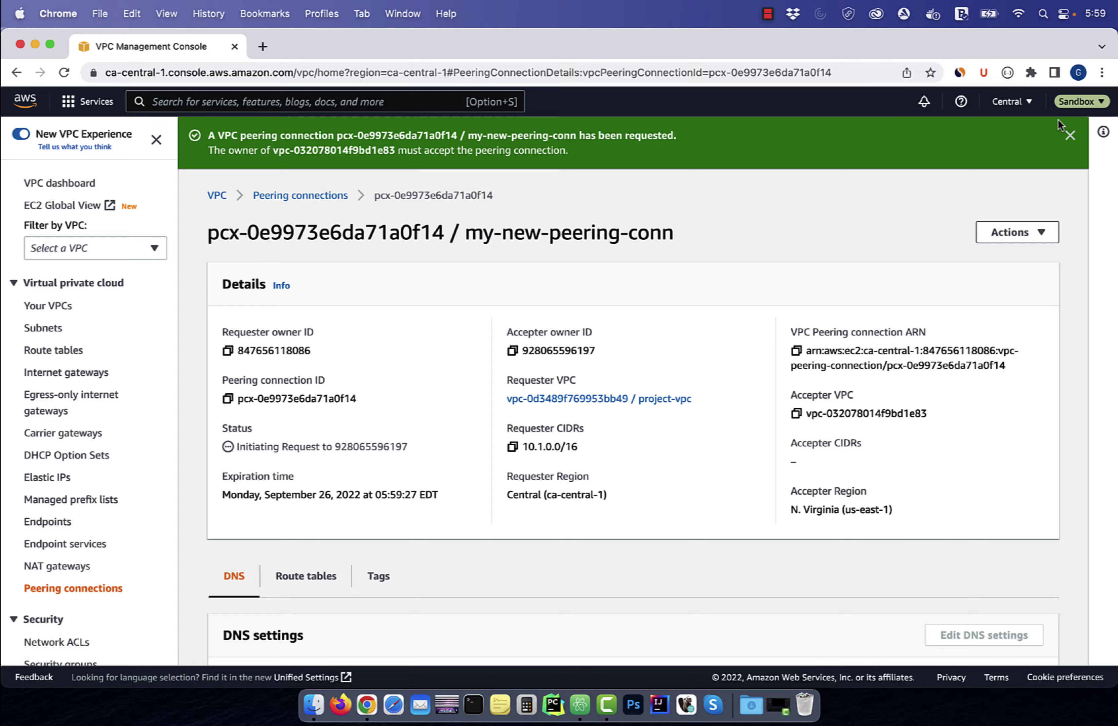
# Switch back from the Sandbox role to the main account and open the N. Virginia region's peering connections.
pyautogui.click(1080, 102)
pyautogui.click(887, 407)
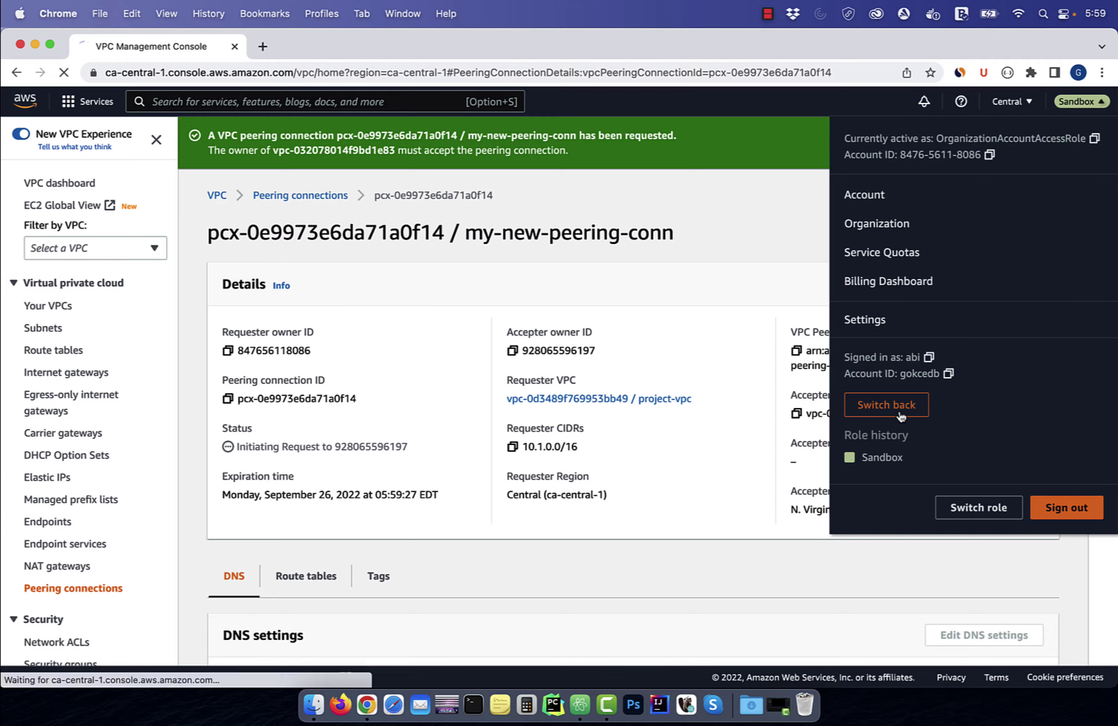
pyautogui.click(1006, 111)
pyautogui.click(876, 147)
pyautogui.click(87, 590)
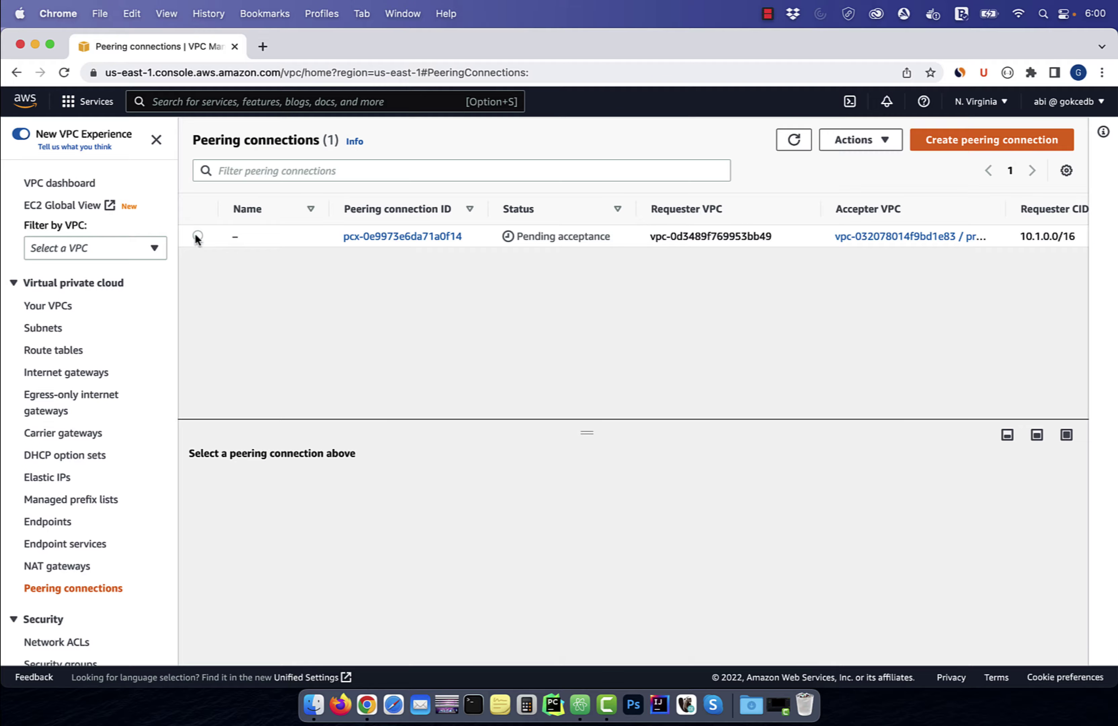
# Accept the pending peering connection request in the N. Virginia region.
pyautogui.click(198, 236)
pyautogui.click(887, 150)
pyautogui.click(868, 183)
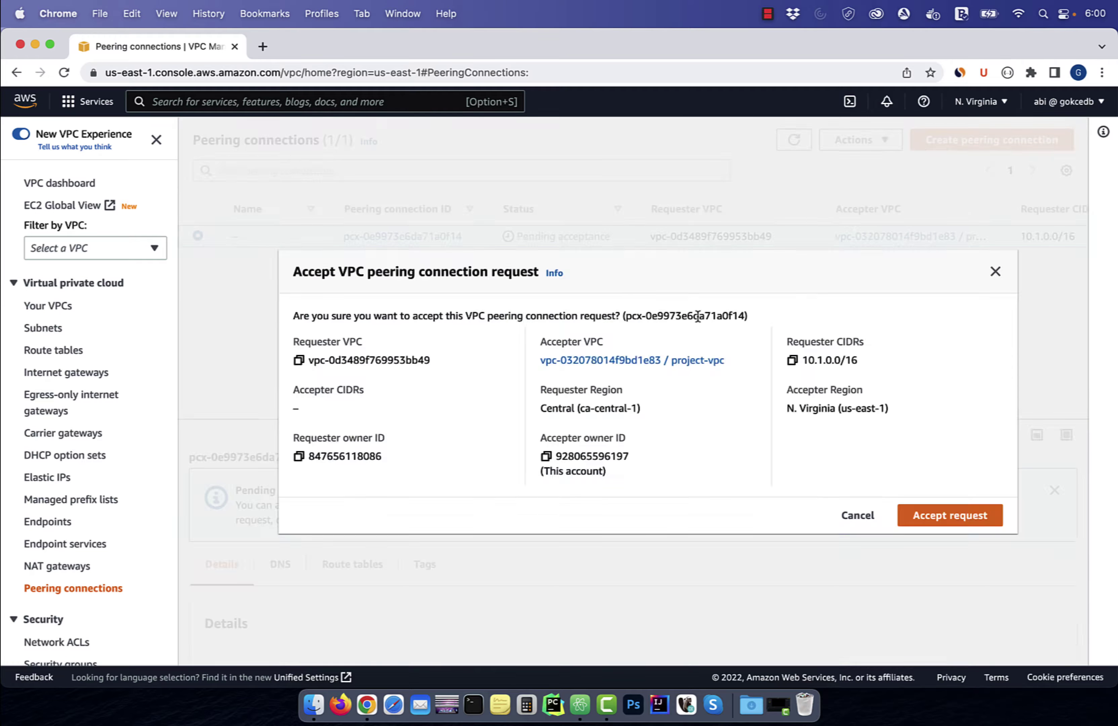
pyautogui.click(965, 516)
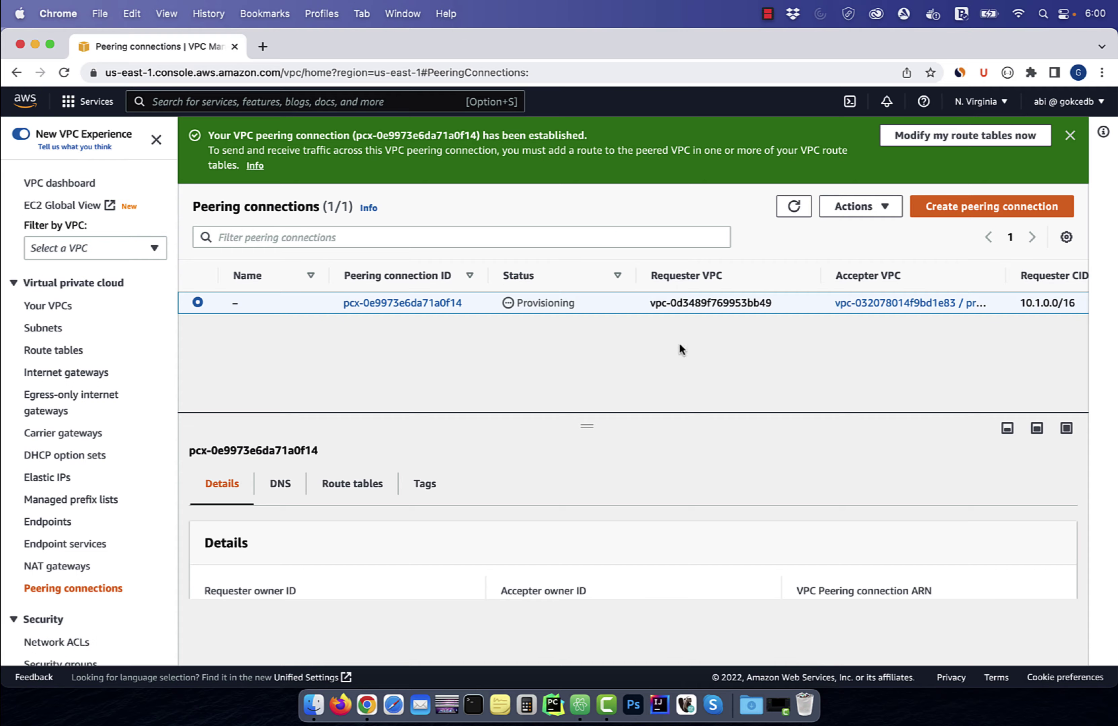
# Return to the Sandbox account's Canada (Central) region and view my-new-peering-conn in the peering connections.
pyautogui.click(1098, 103)
pyautogui.click(934, 407)
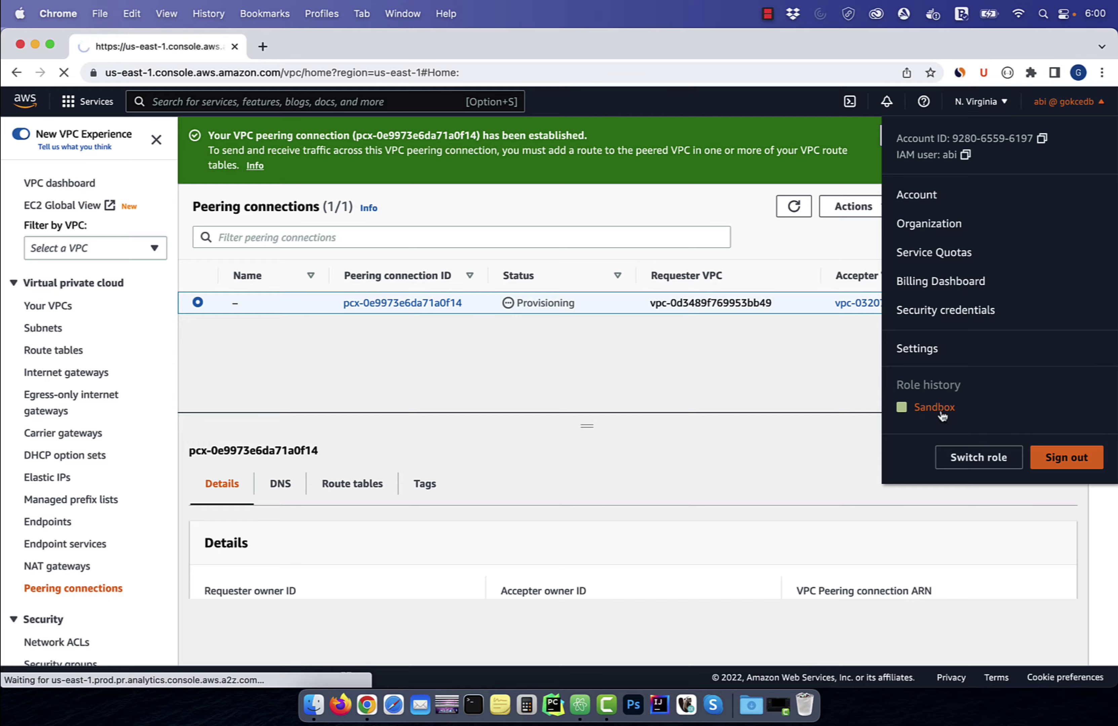
pyautogui.click(1001, 102)
pyautogui.scroll(-1, 877, 533)
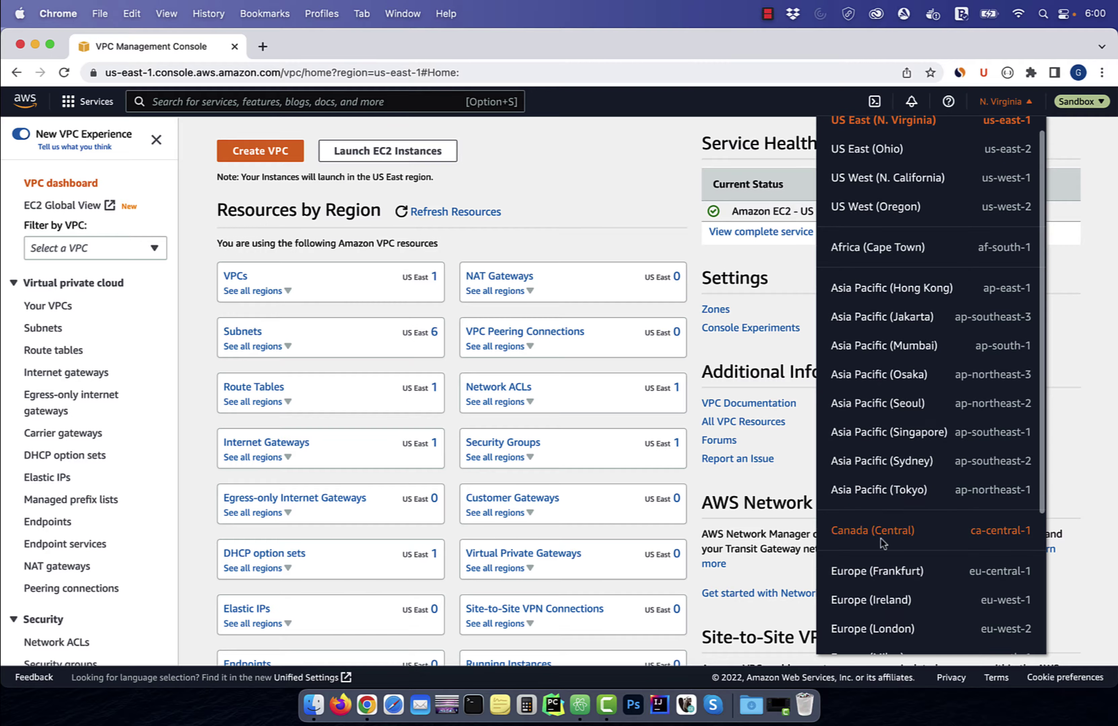
pyautogui.click(877, 533)
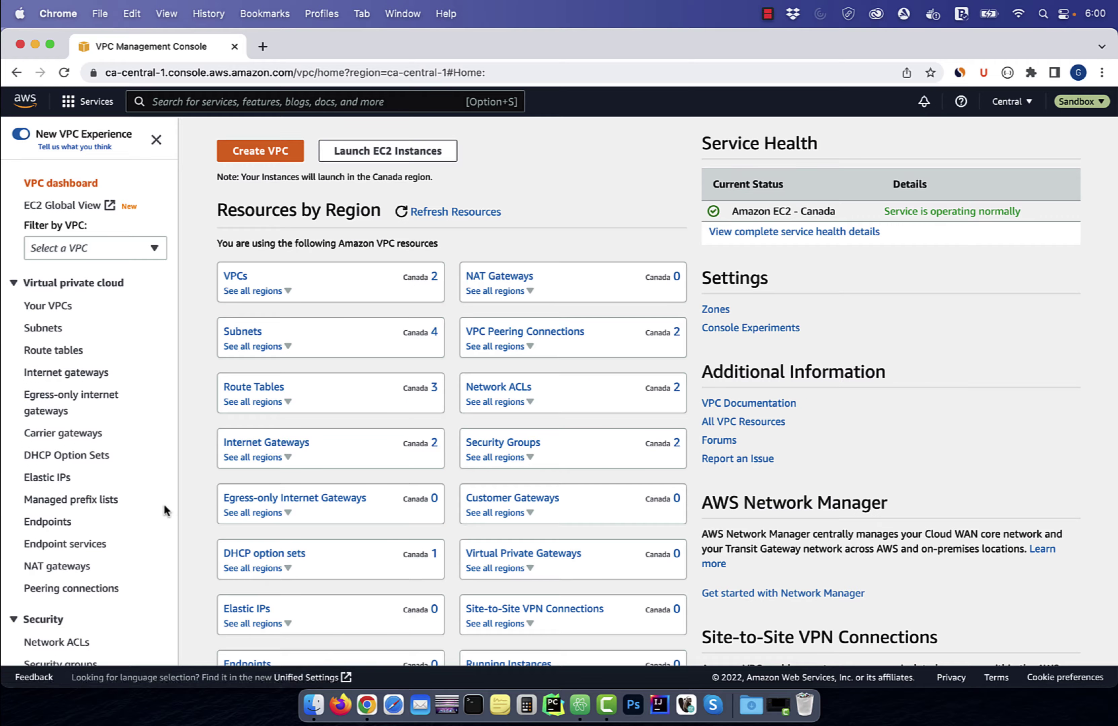
pyautogui.click(89, 589)
pyautogui.click(287, 310)
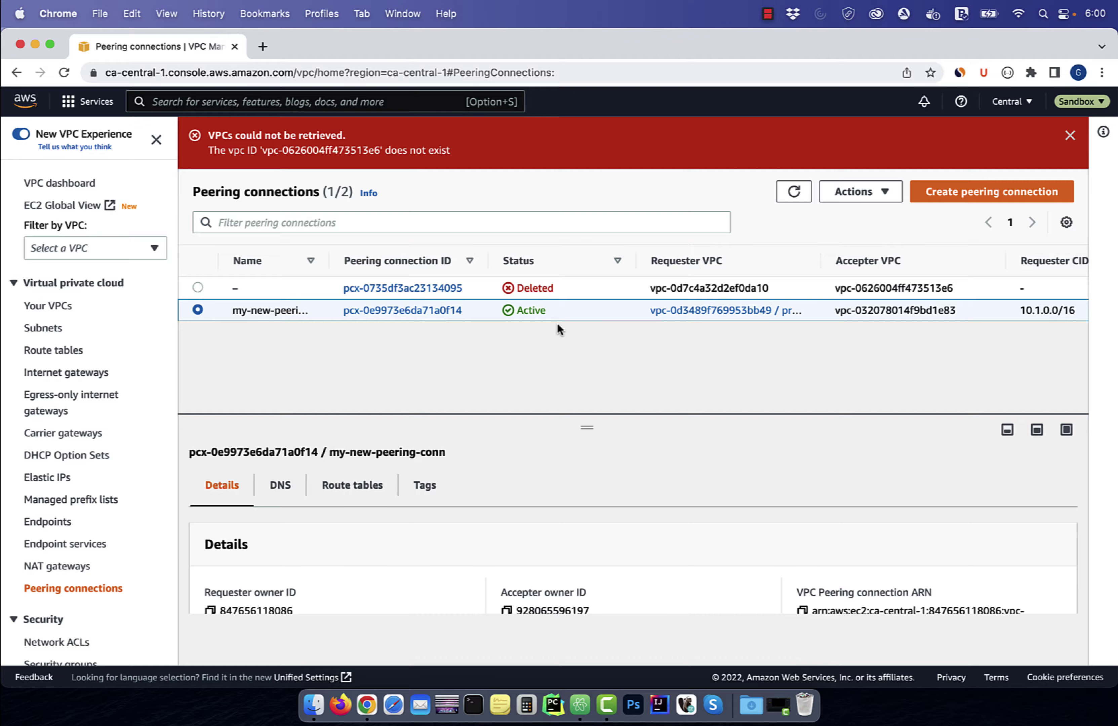
# Open the routes of the project-rtb-public route table for editing.
pyautogui.click(73, 358)
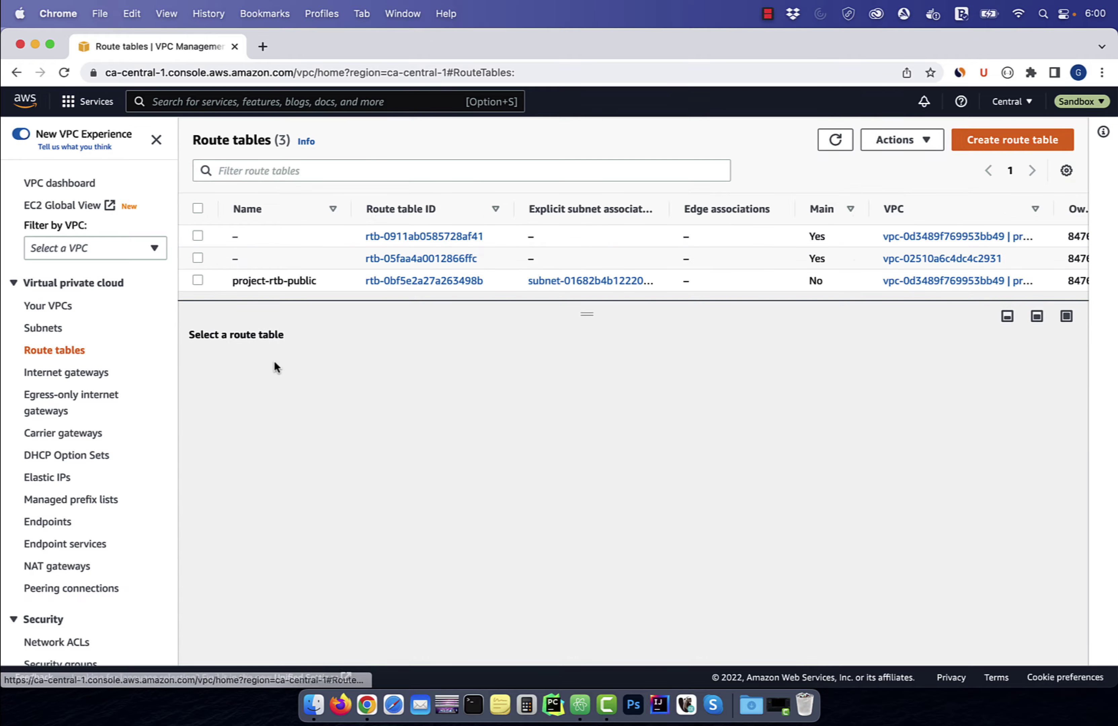
pyautogui.click(277, 279)
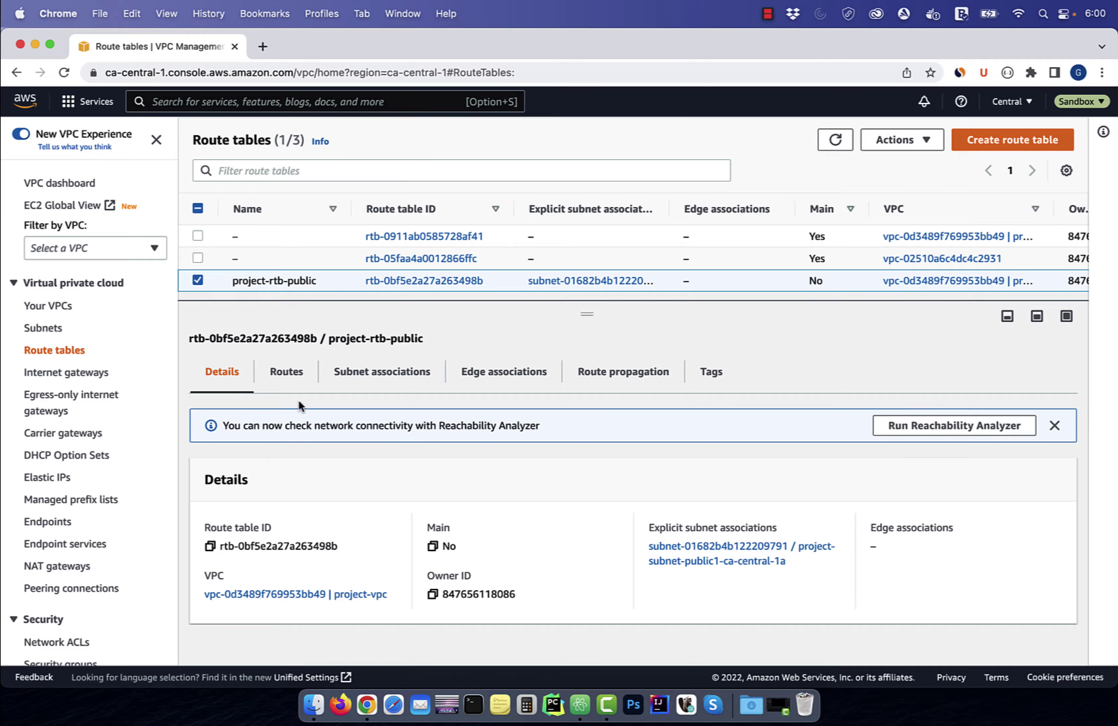
pyautogui.click(287, 371)
pyautogui.click(1013, 431)
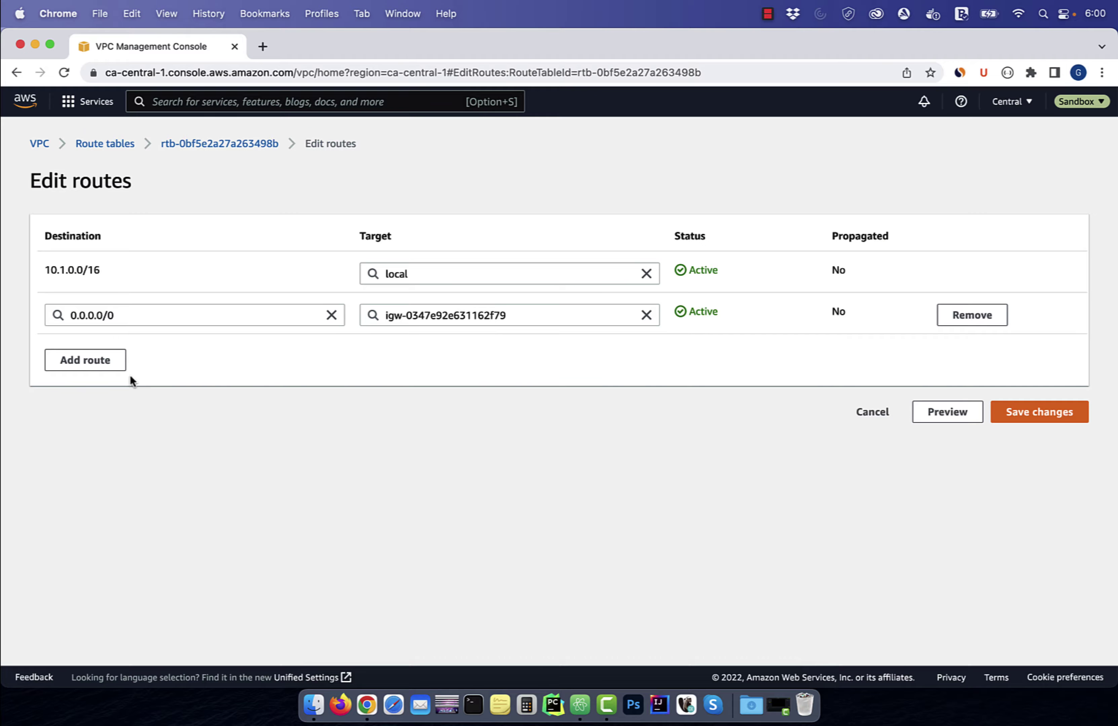
# Add a route to 10.0.0.0/16 targeting peering connection pcx-0e9973e6da71a0f14 and save the route changes.
pyautogui.click(85, 360)
pyautogui.click(154, 362)
pyautogui.write('10.0.0')
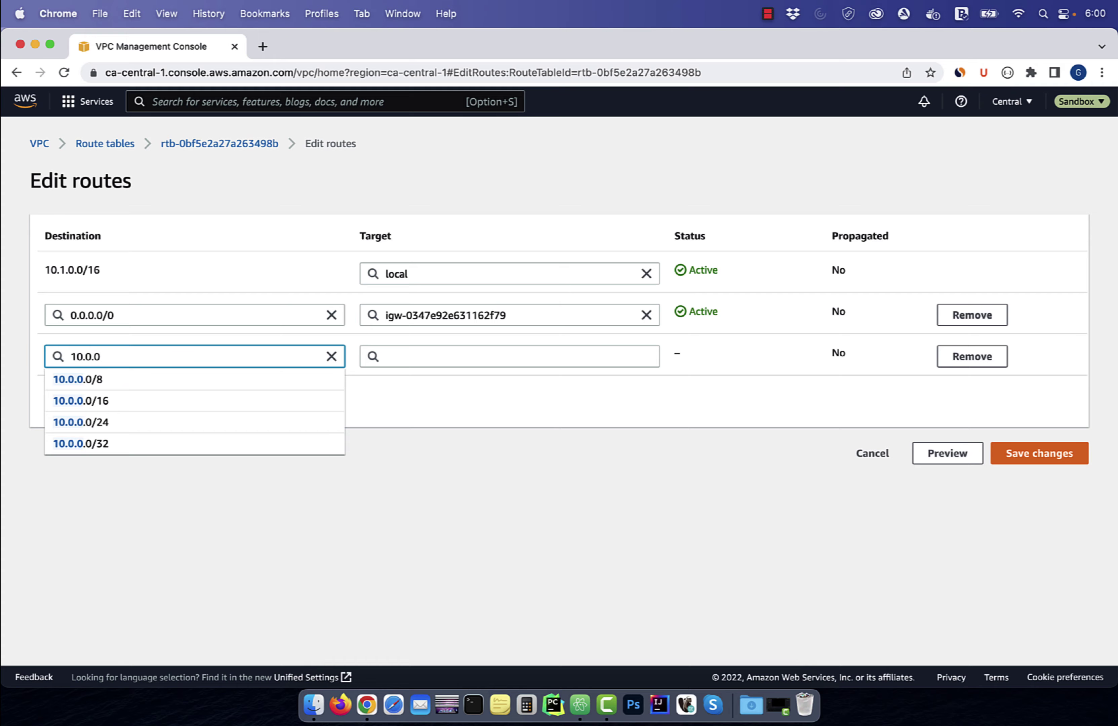
pyautogui.write('.0/16')
pyautogui.click(150, 384)
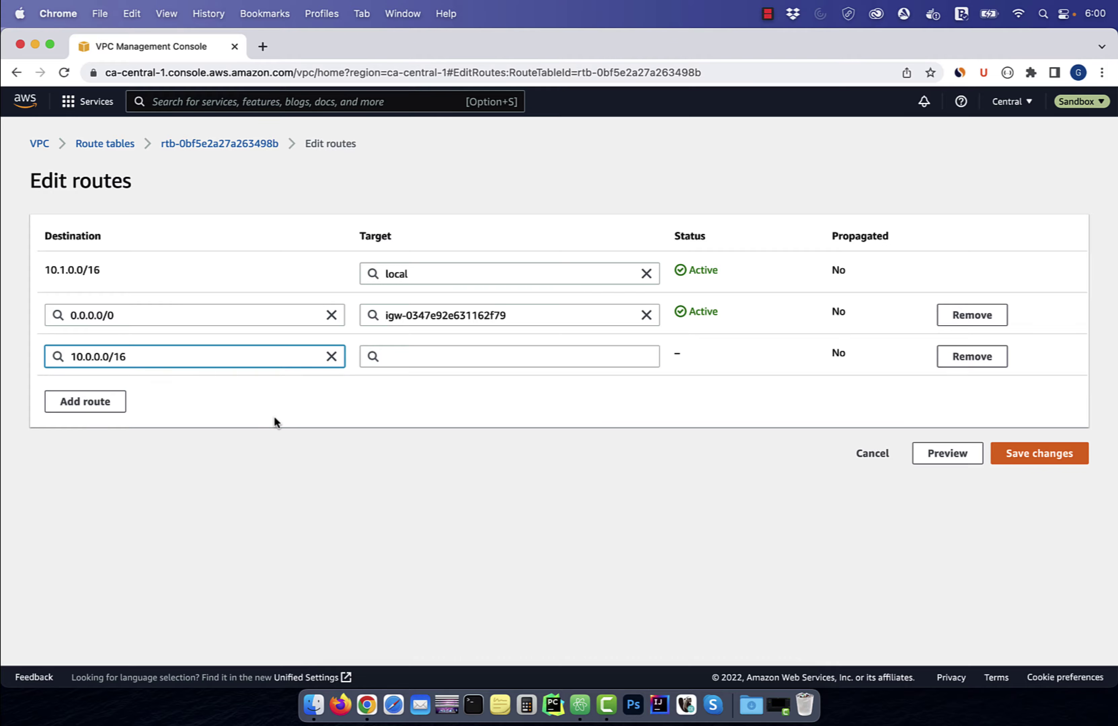
pyautogui.click(429, 363)
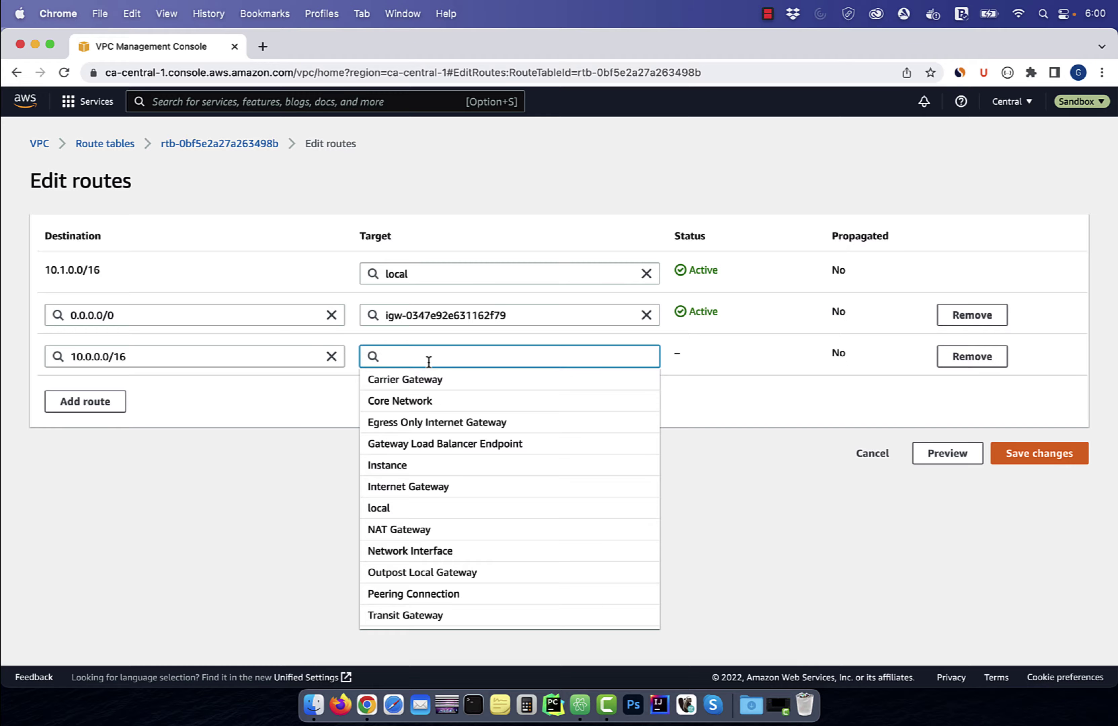
pyautogui.click(455, 592)
pyautogui.click(468, 381)
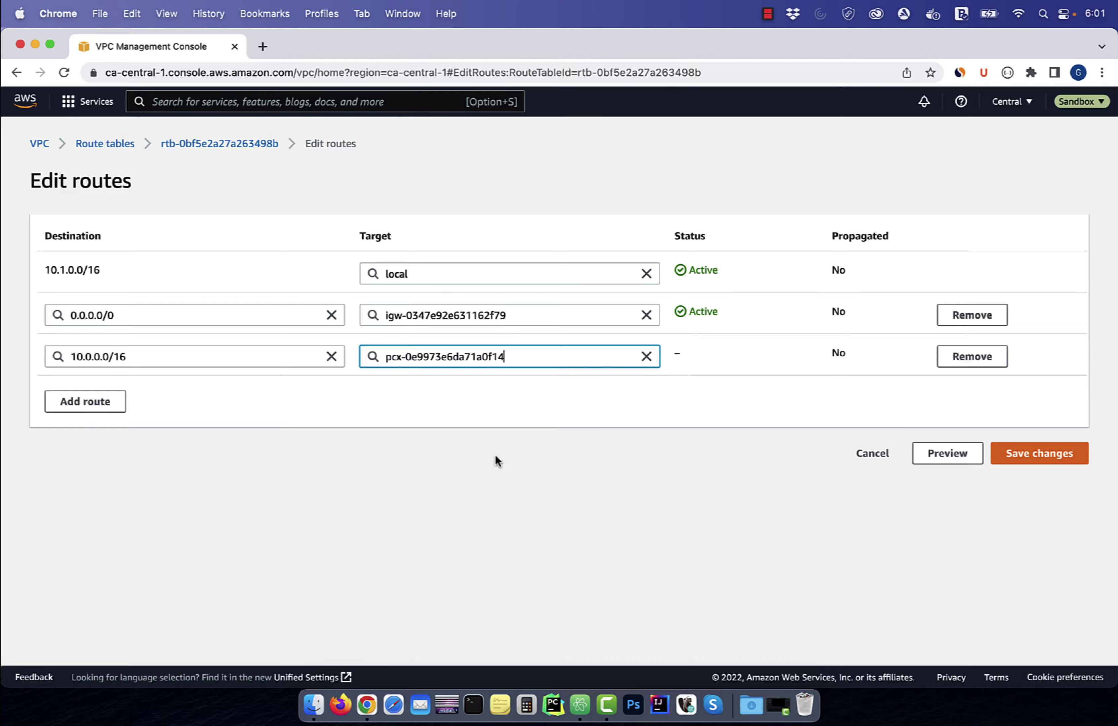
pyautogui.click(1033, 460)
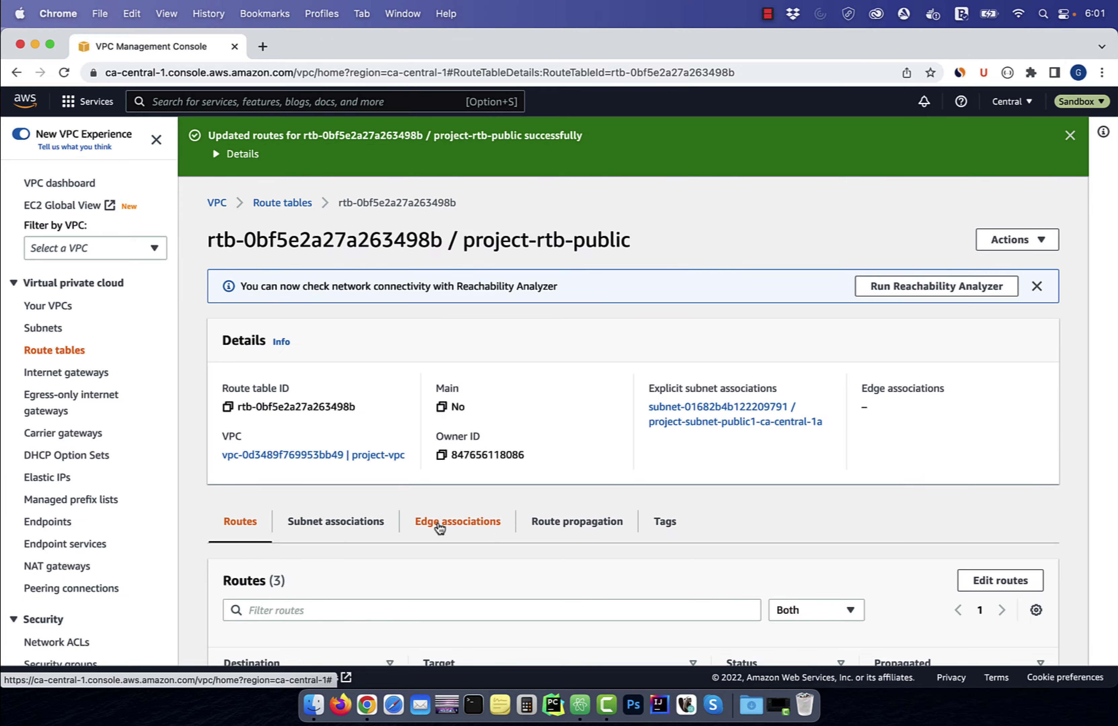
# Start a new security group named MyWebAccessSGPublic.
pyautogui.scroll(-3, 118, 448)
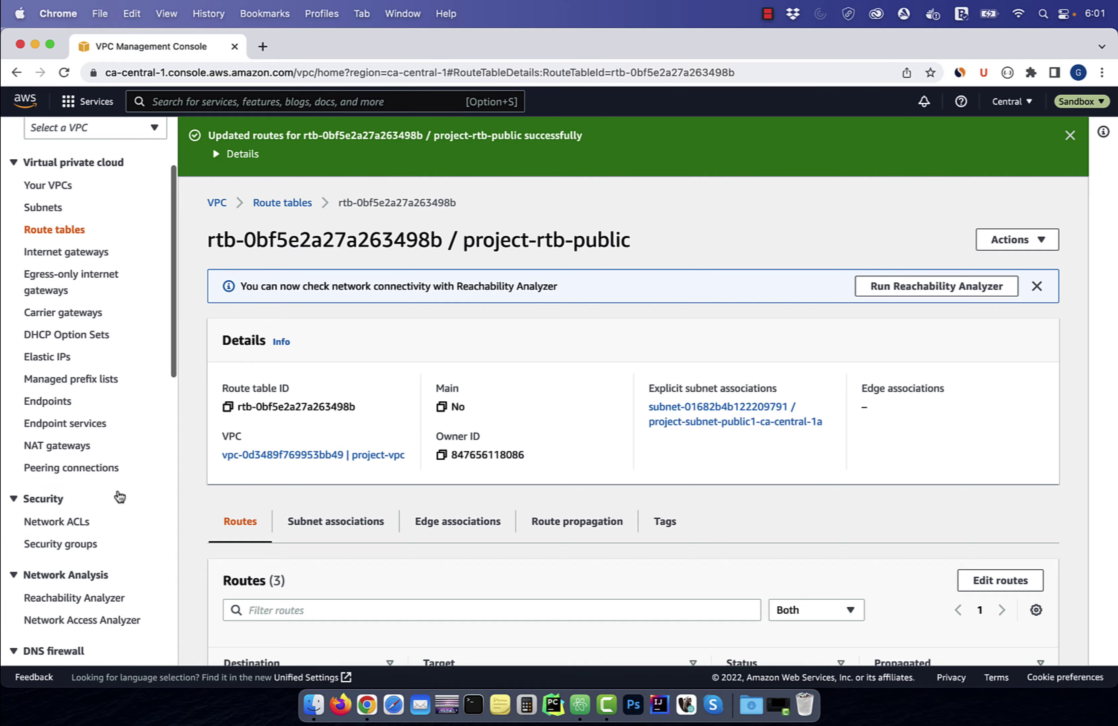
pyautogui.click(87, 544)
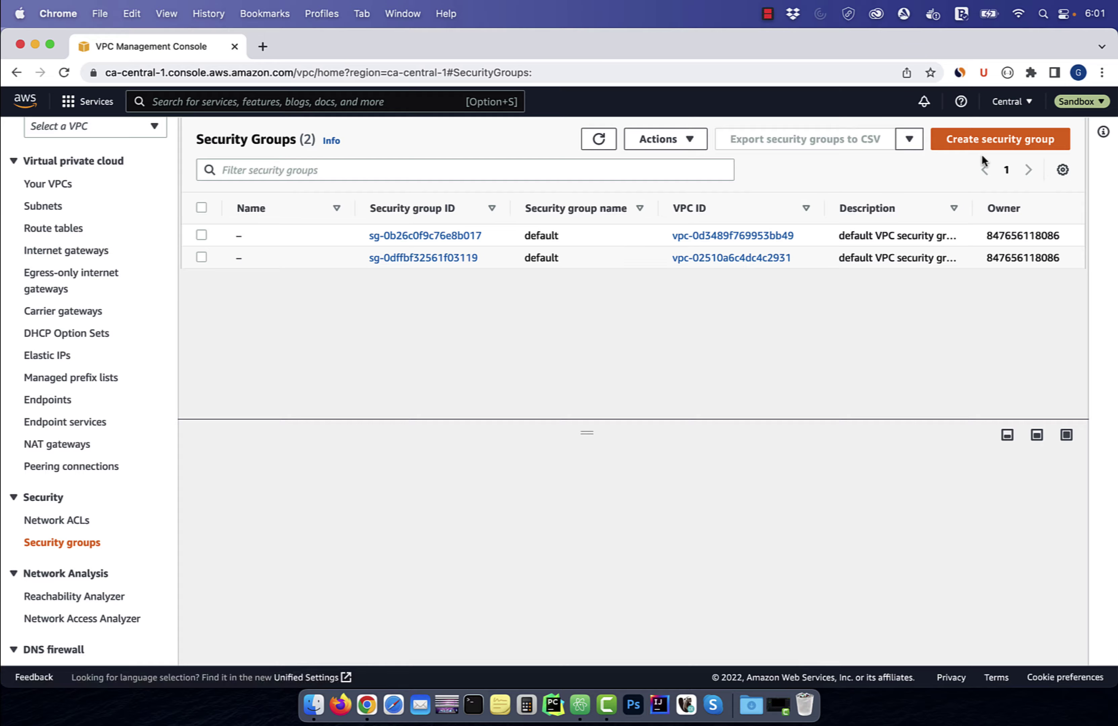
pyautogui.click(990, 143)
pyautogui.click(262, 318)
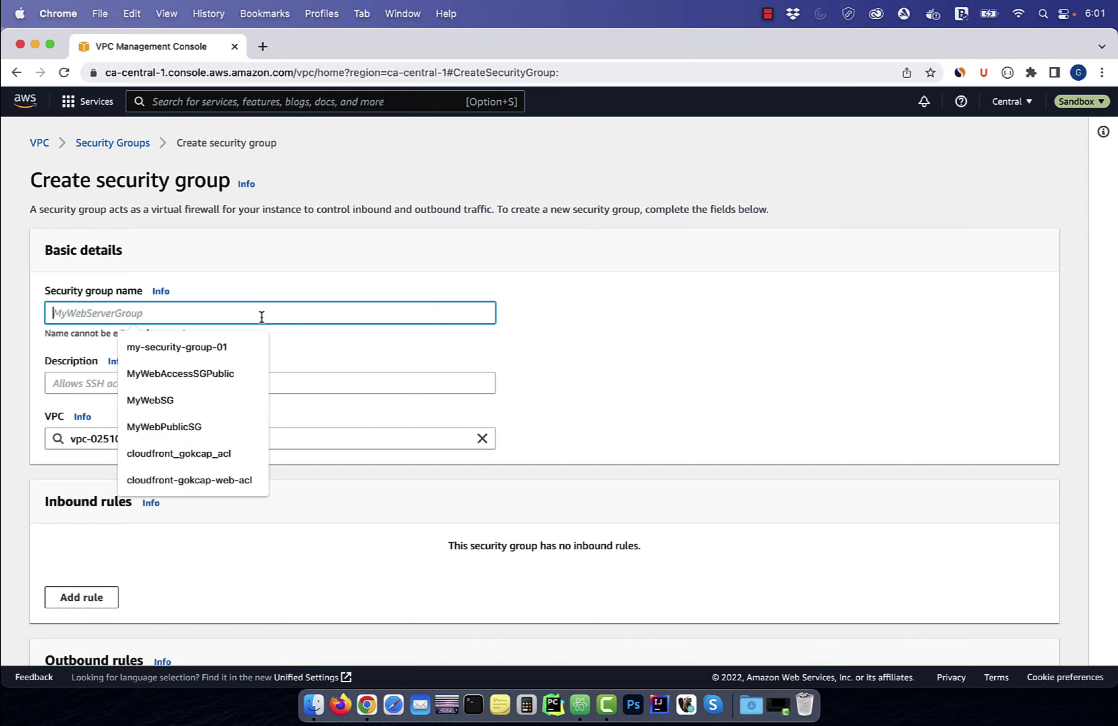
pyautogui.click(246, 373)
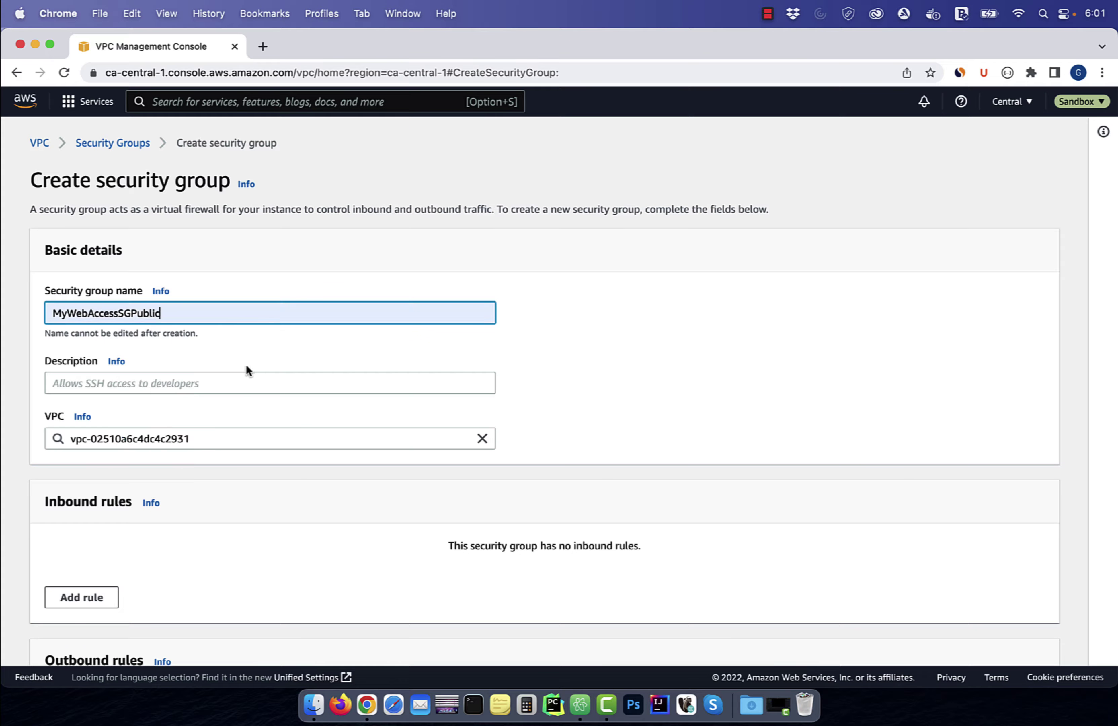
# Use MyWebAccessSGPublic as the security group's description and set its VPC to project-vpc (10.1.0.0/16).
pyautogui.doubleClick(175, 313)
pyautogui.press('super+c')
pyautogui.click(149, 392)
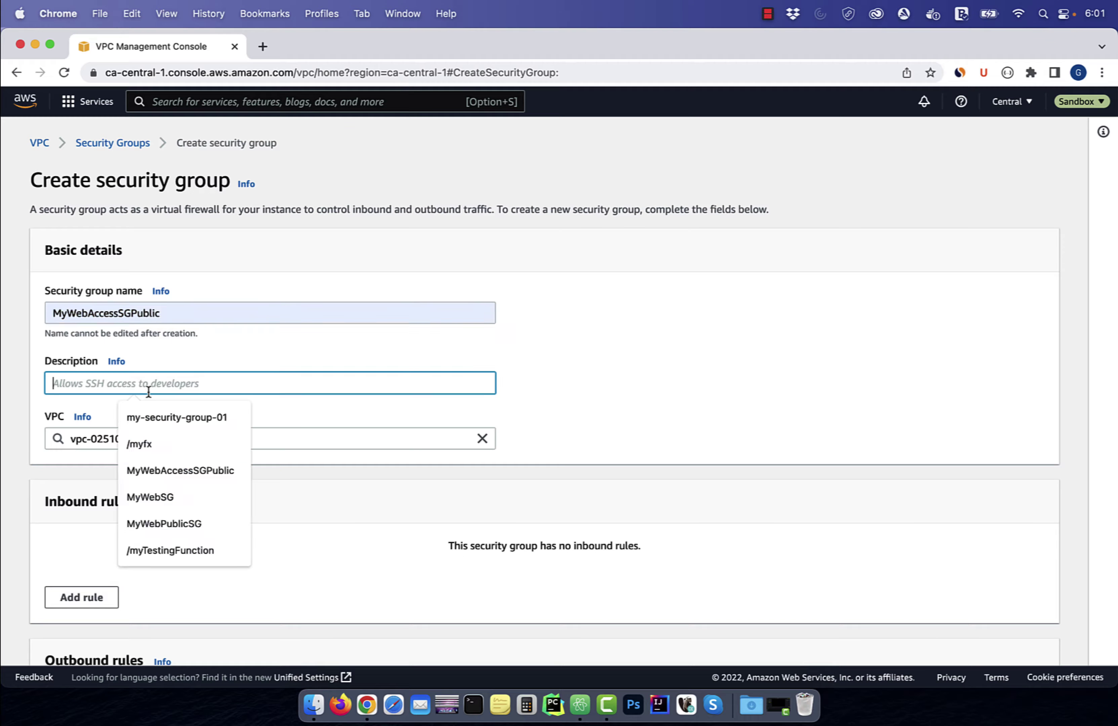
pyautogui.press('super+v')
pyautogui.click(482, 438)
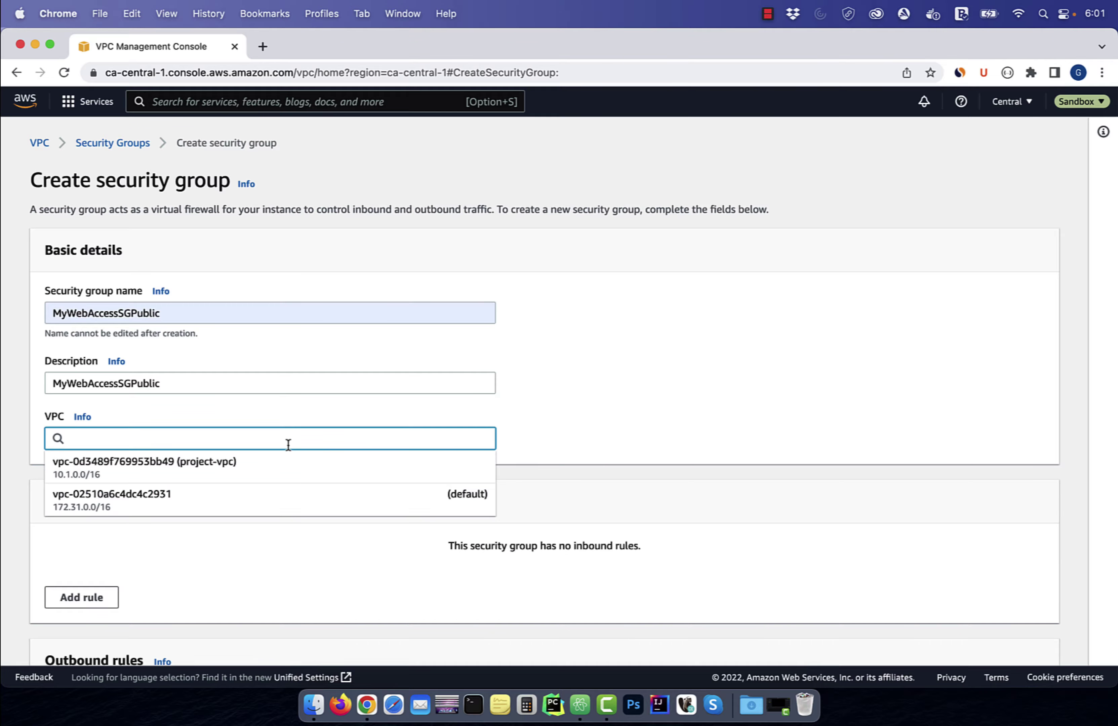
pyautogui.click(259, 471)
# Add an inbound SSH rule that allows traffic from anywhere (0.0.0.0/0).
pyautogui.scroll(-5, 409, 398)
pyautogui.click(83, 399)
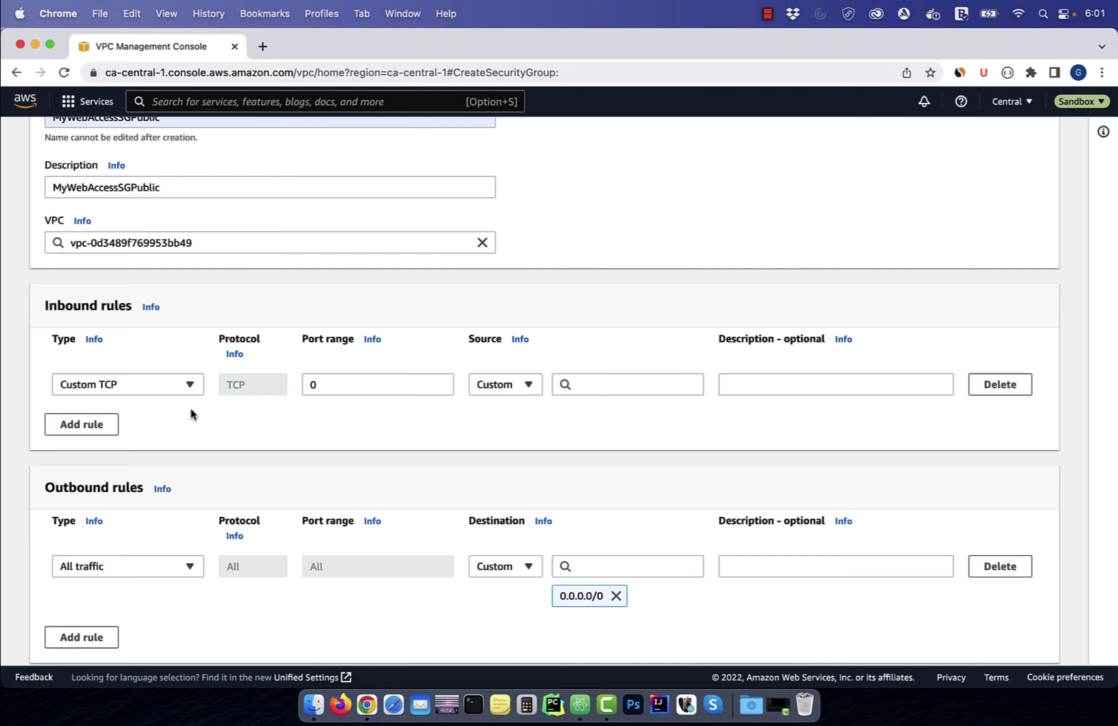
pyautogui.click(182, 384)
pyautogui.write('ssh')
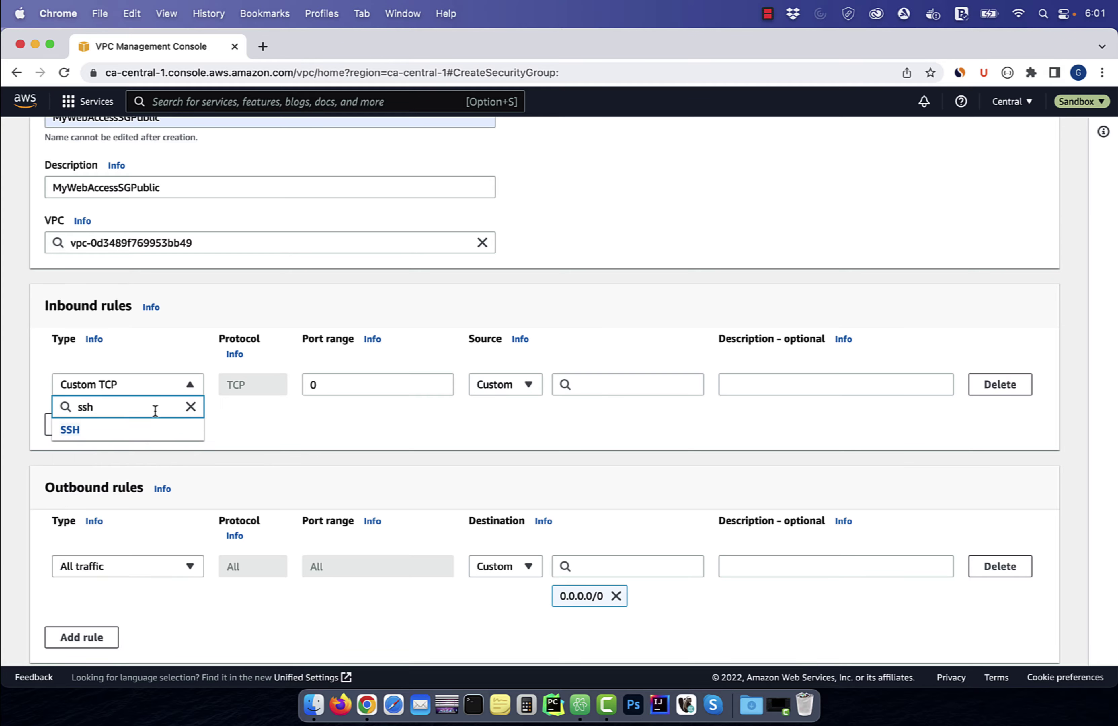
pyautogui.click(150, 429)
pyautogui.click(614, 387)
pyautogui.click(589, 429)
# Add an inbound HTTP rule that allows traffic from anywhere (0.0.0.0/0).
pyautogui.click(113, 456)
pyautogui.click(144, 440)
pyautogui.write('http')
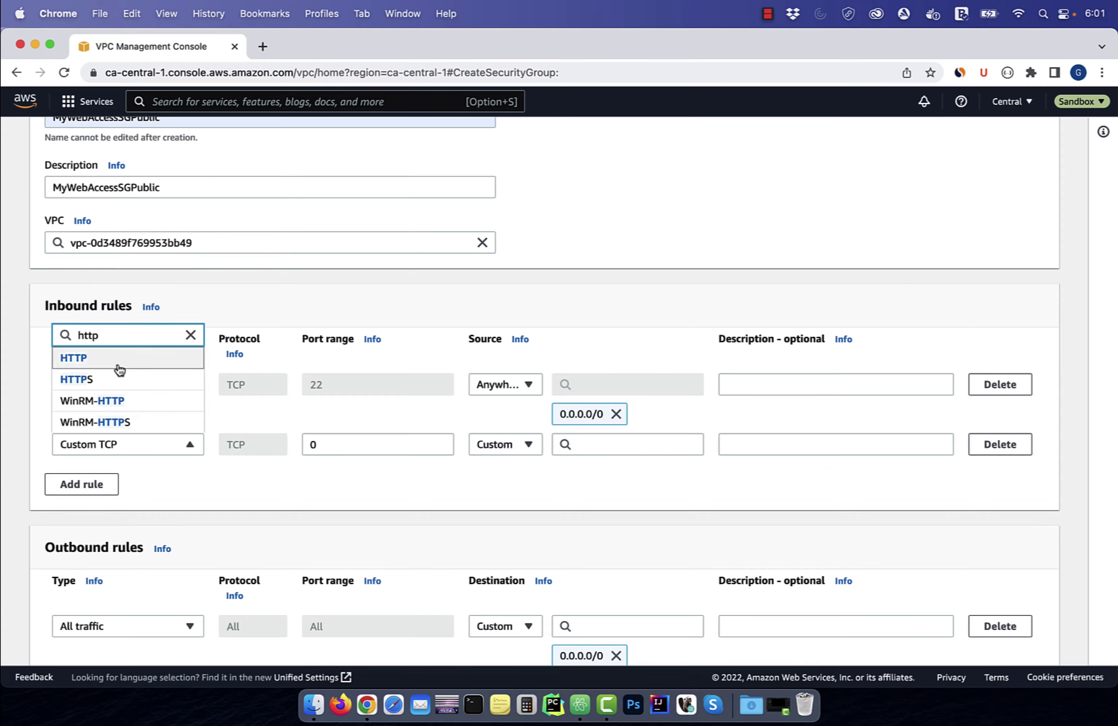
pyautogui.click(119, 365)
pyautogui.click(613, 445)
pyautogui.click(582, 185)
# Add a third inbound rule of type All ICMP - IPv4.
pyautogui.click(81, 516)
pyautogui.click(147, 507)
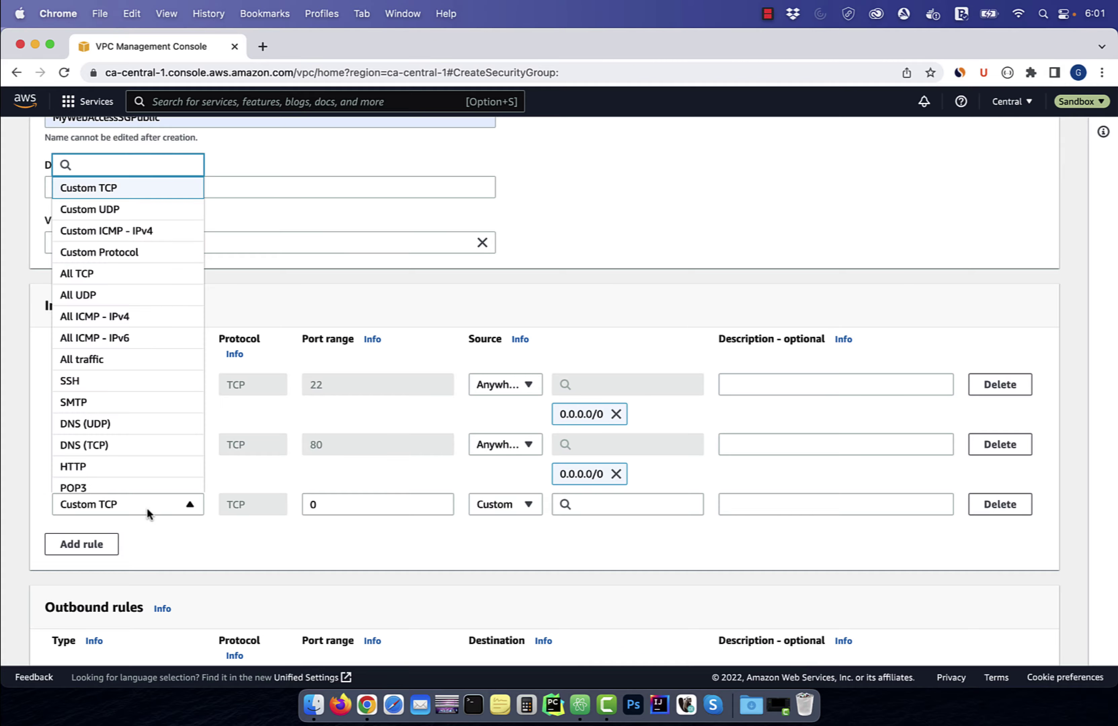
pyautogui.write('icmp')
pyautogui.click(151, 461)
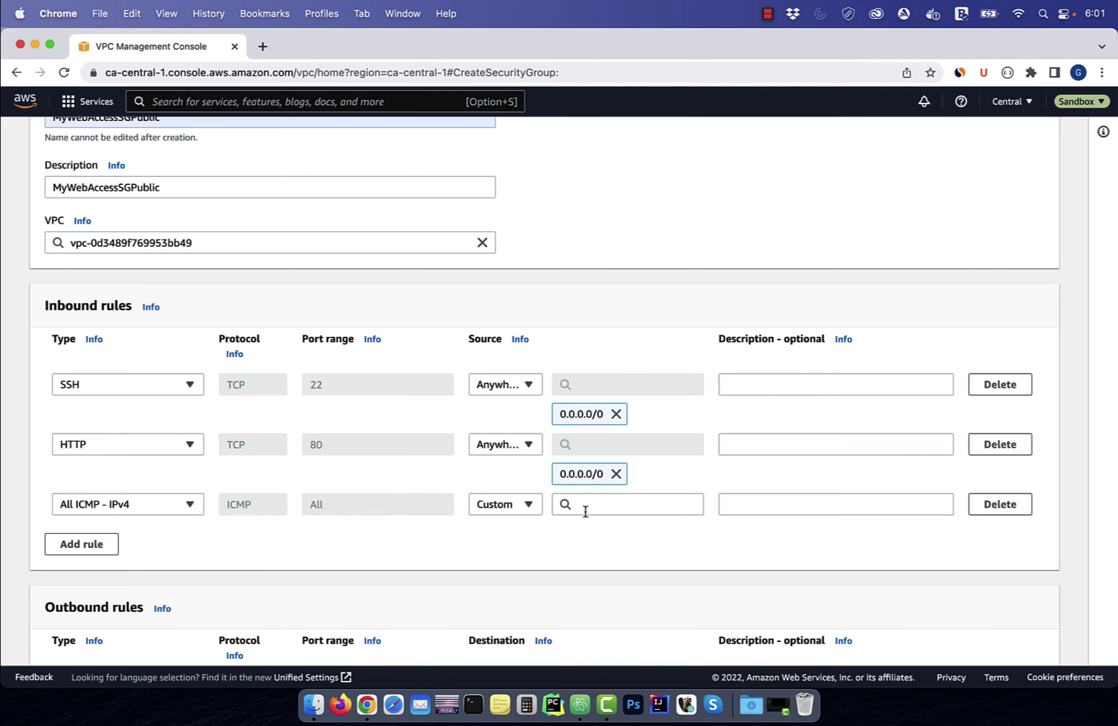
# Set the ICMP rule's source to the N. Virginia CIDR 10.0.0.0/16 from the Atom notes and create the security group.
pyautogui.click(580, 704)
pyautogui.click(246, 126)
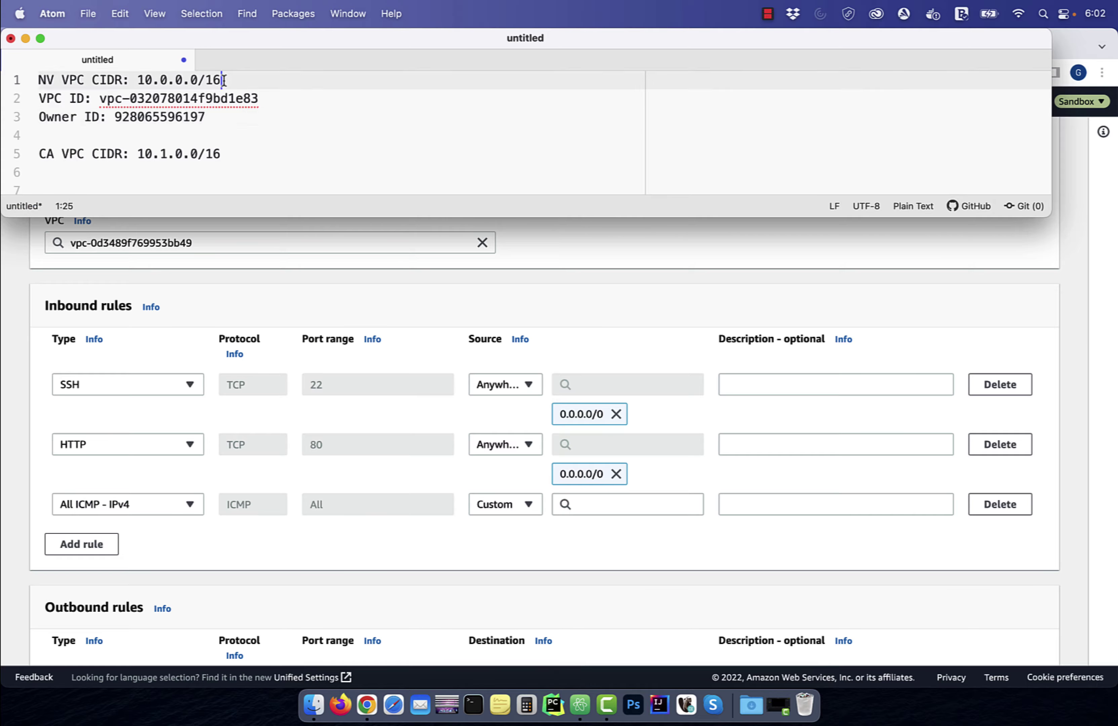
pyautogui.moveTo(223, 80); pyautogui.dragTo(140, 81)
pyautogui.press('super+c')
pyautogui.click(604, 505)
pyautogui.press('super+v')
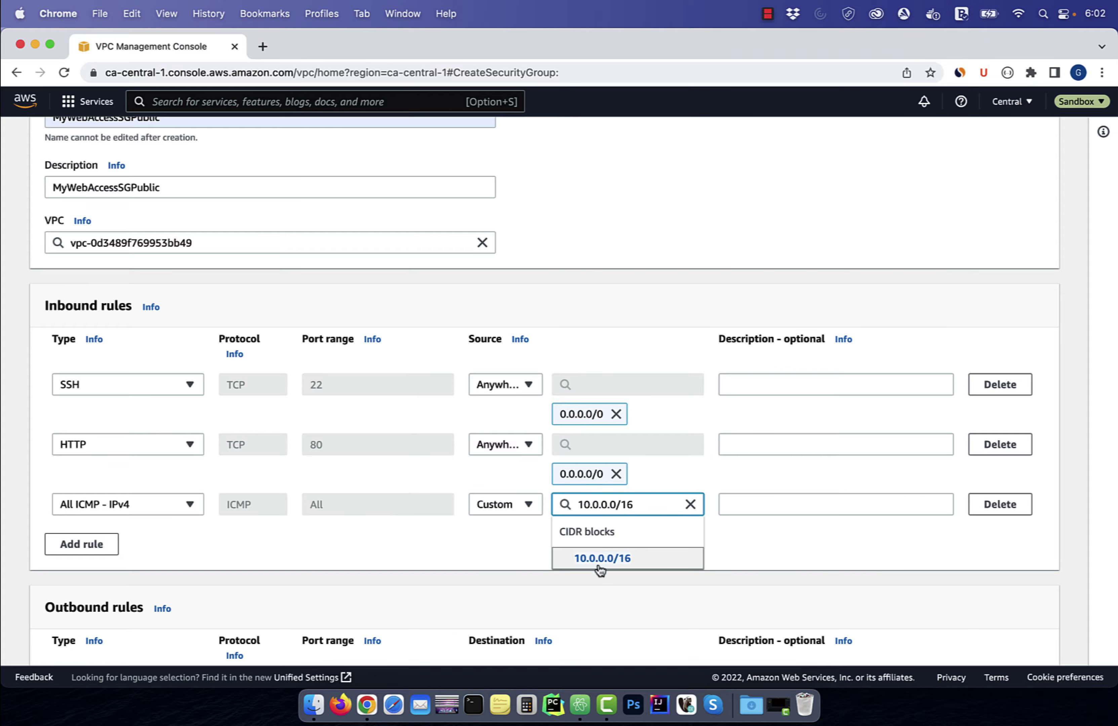
pyautogui.click(597, 557)
pyautogui.scroll(-8, 493, 552)
pyautogui.click(989, 640)
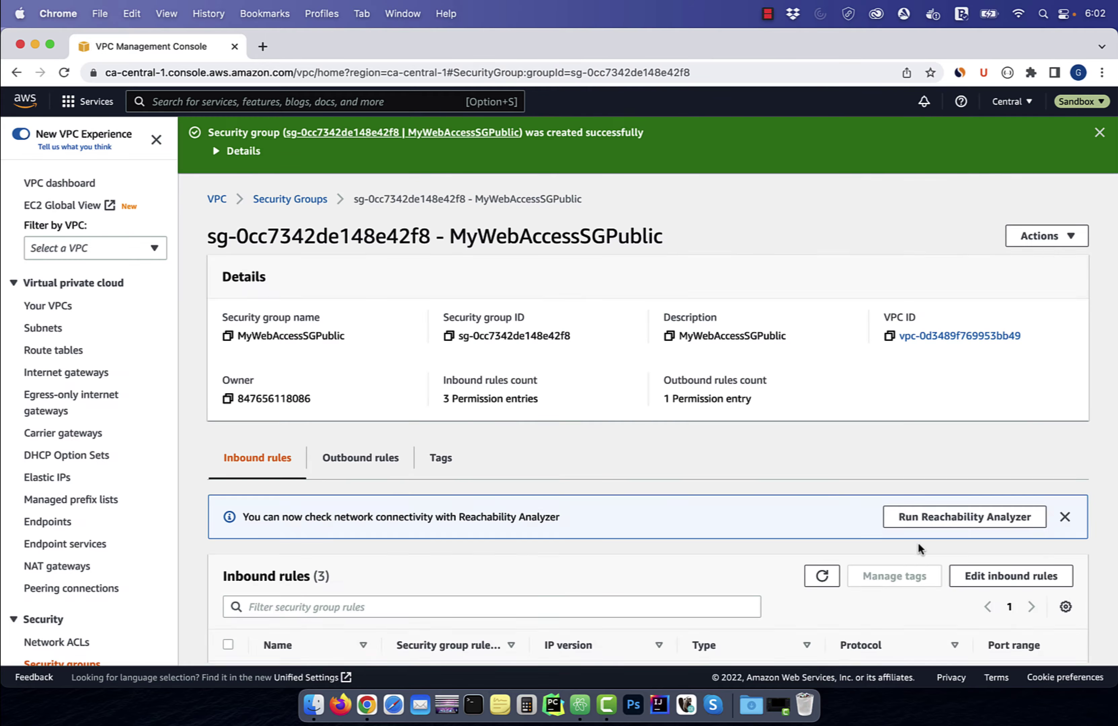
# Start launching a new EC2 instance in the Canada (Central) region and name it MyCAWebServer.
pyautogui.click(271, 102)
pyautogui.write('ec2')
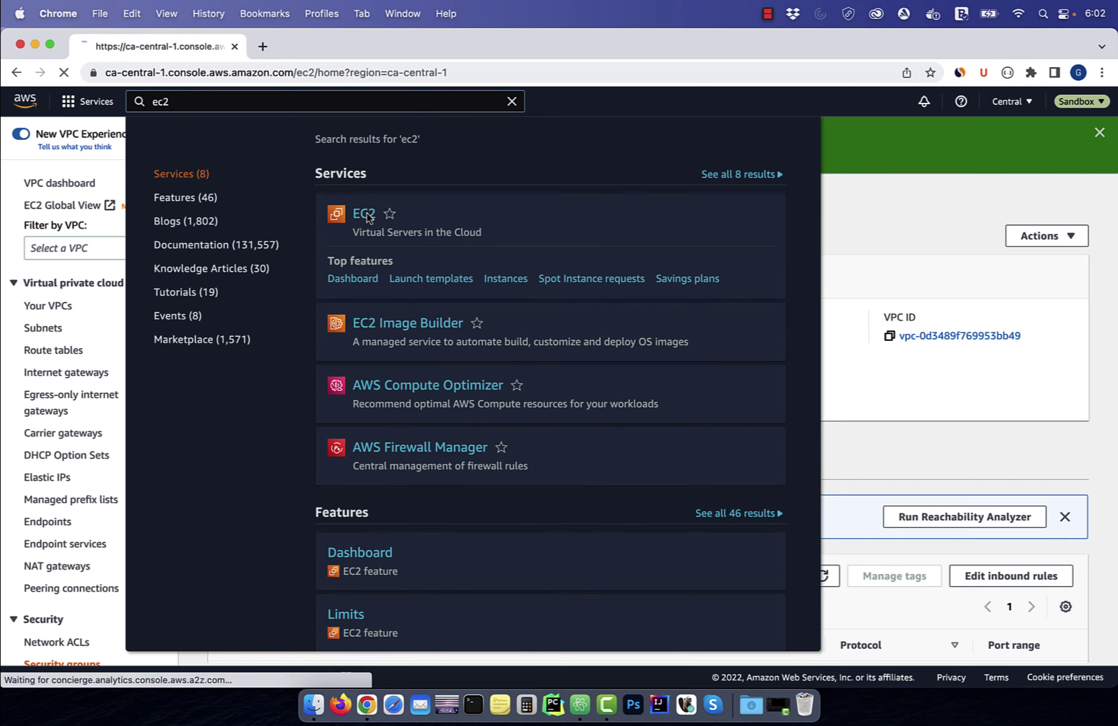
pyautogui.press('Return')
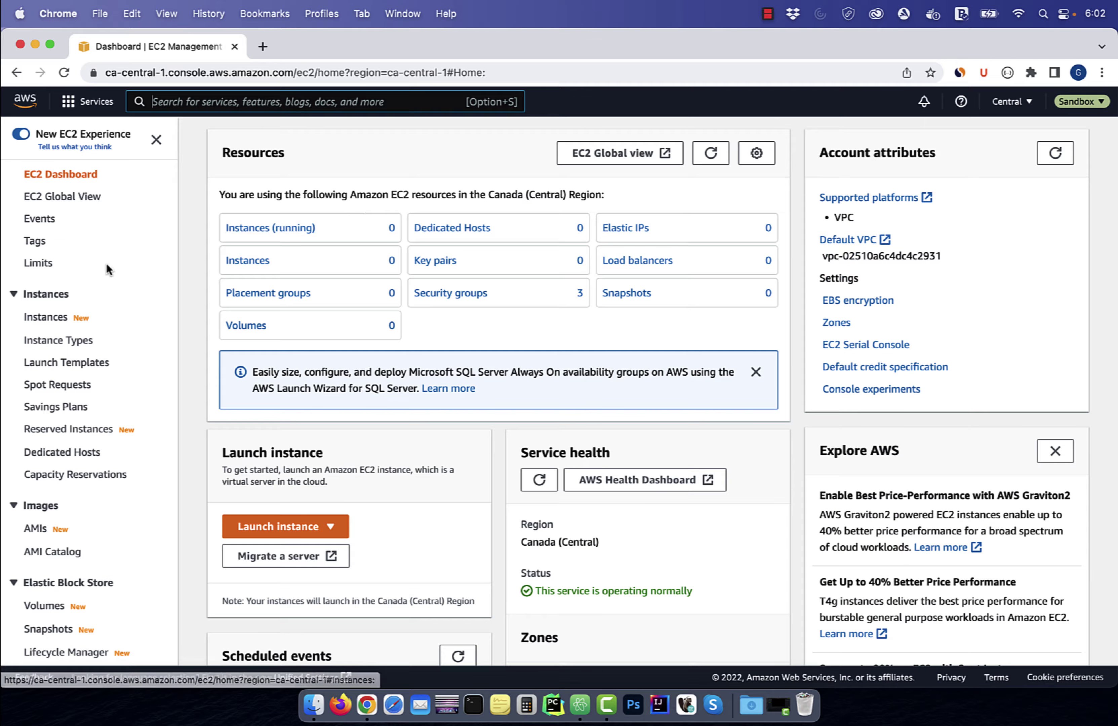
pyautogui.click(51, 318)
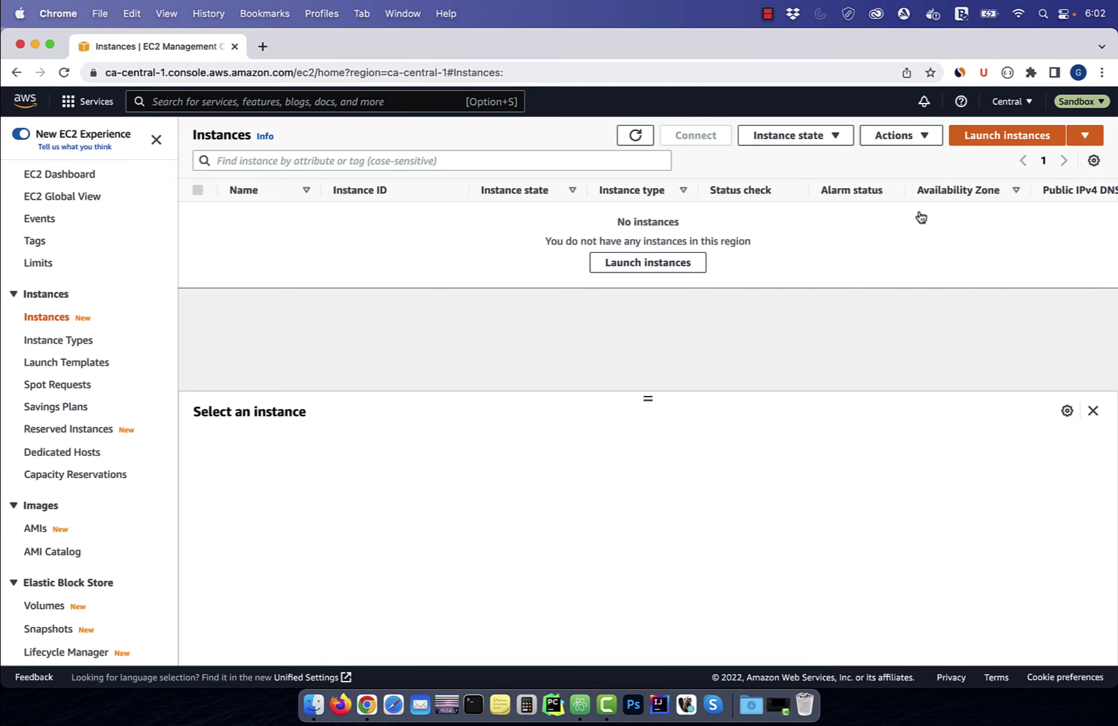
pyautogui.click(1027, 136)
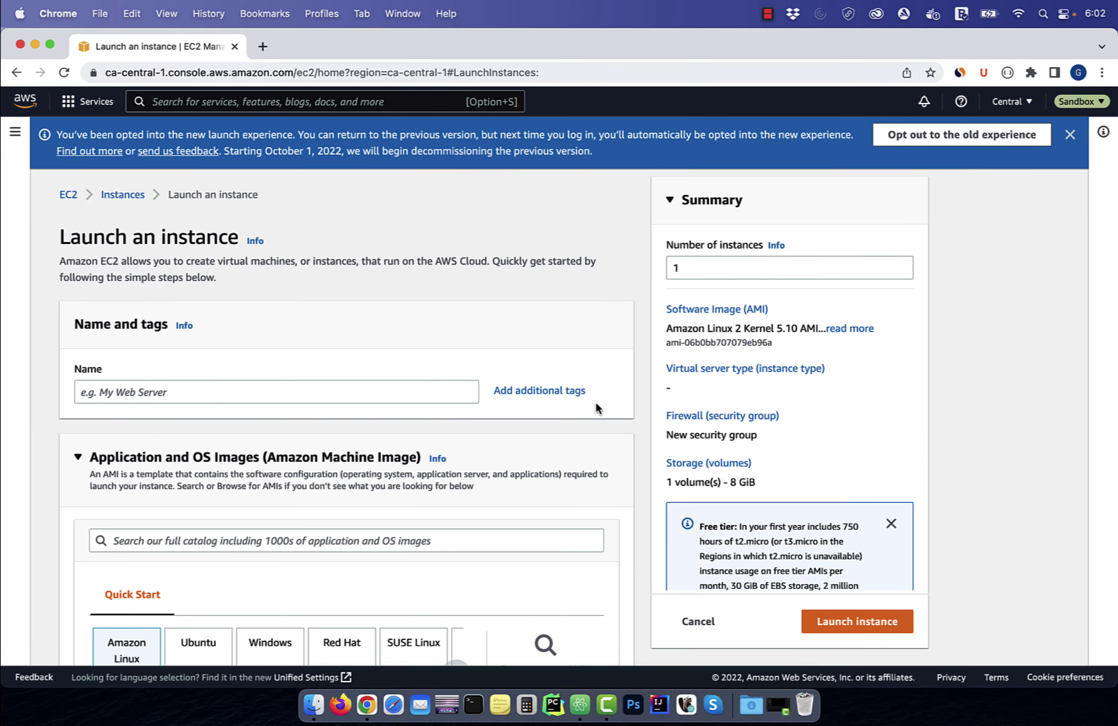
pyautogui.click(242, 392)
pyautogui.write('MyCAWebServer')
# Set the new instance to proceed without a key pair.
pyautogui.scroll(-15, 363, 325)
pyautogui.click(199, 348)
pyautogui.click(200, 391)
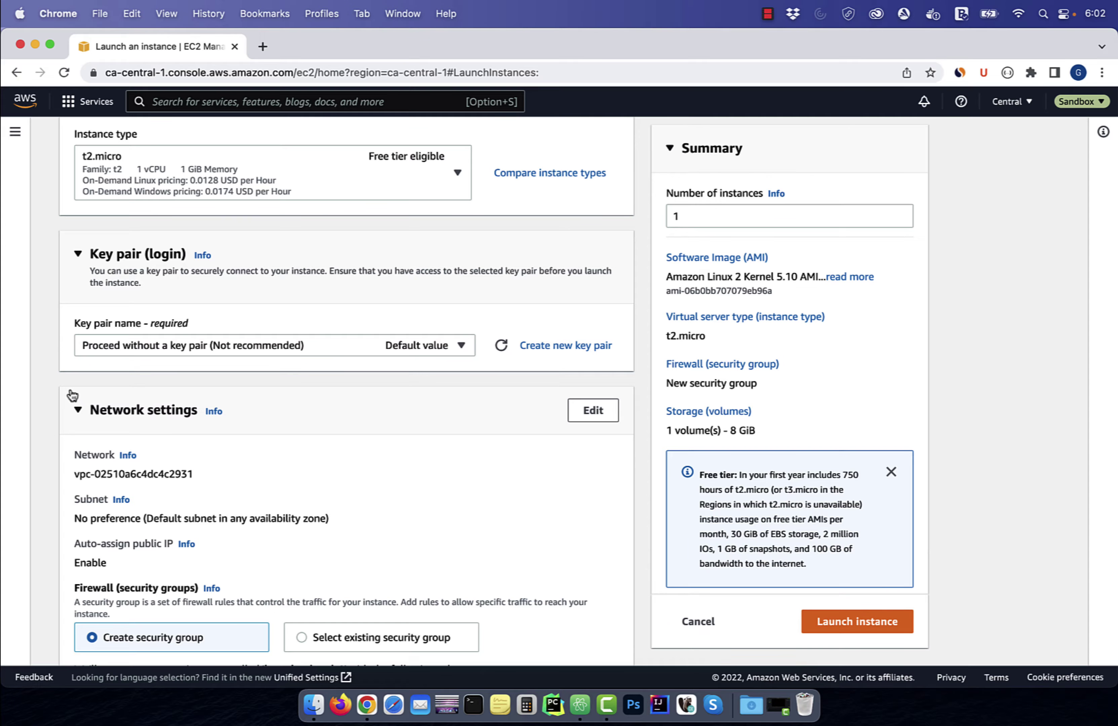
# Edit the instance's network settings to use project-vpc (10.1.0.0/16) and enable auto-assignment of a public IP.
pyautogui.scroll(-3, 203, 336)
pyautogui.click(593, 257)
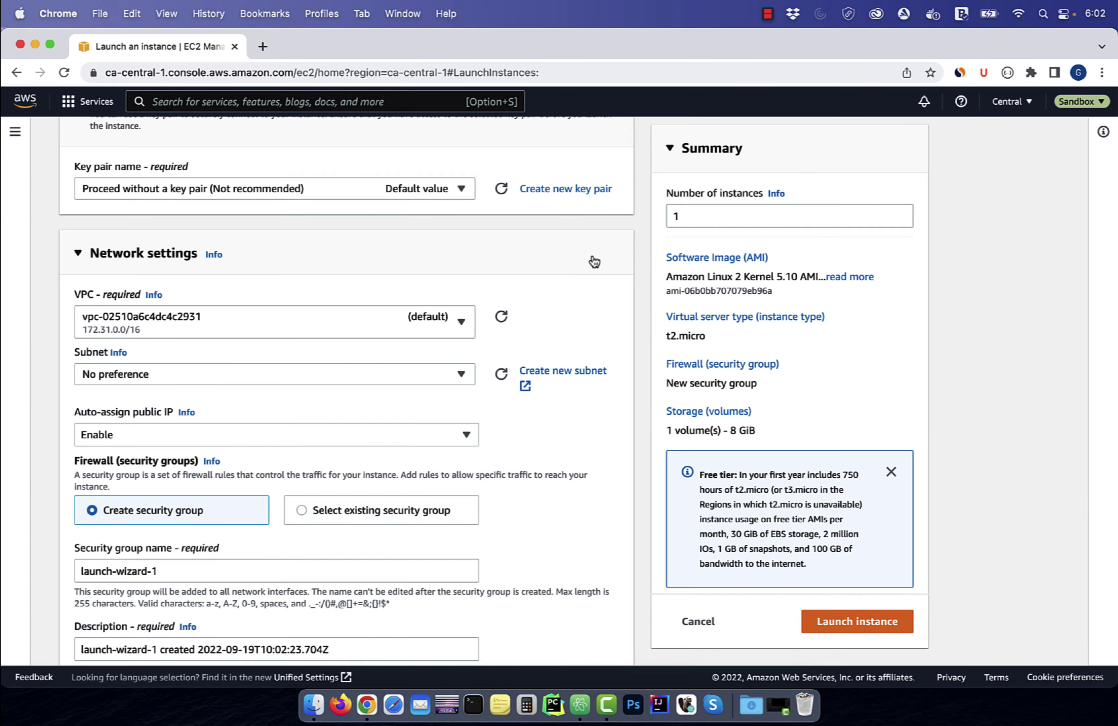
pyautogui.click(283, 327)
pyautogui.click(265, 380)
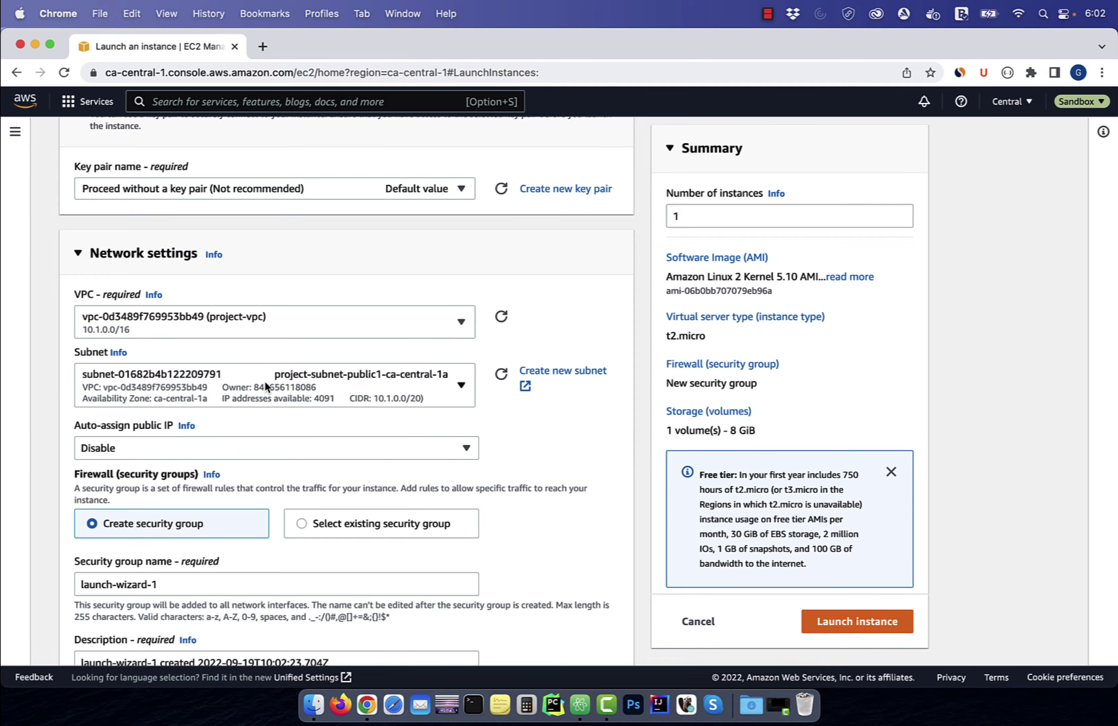
pyautogui.click(230, 447)
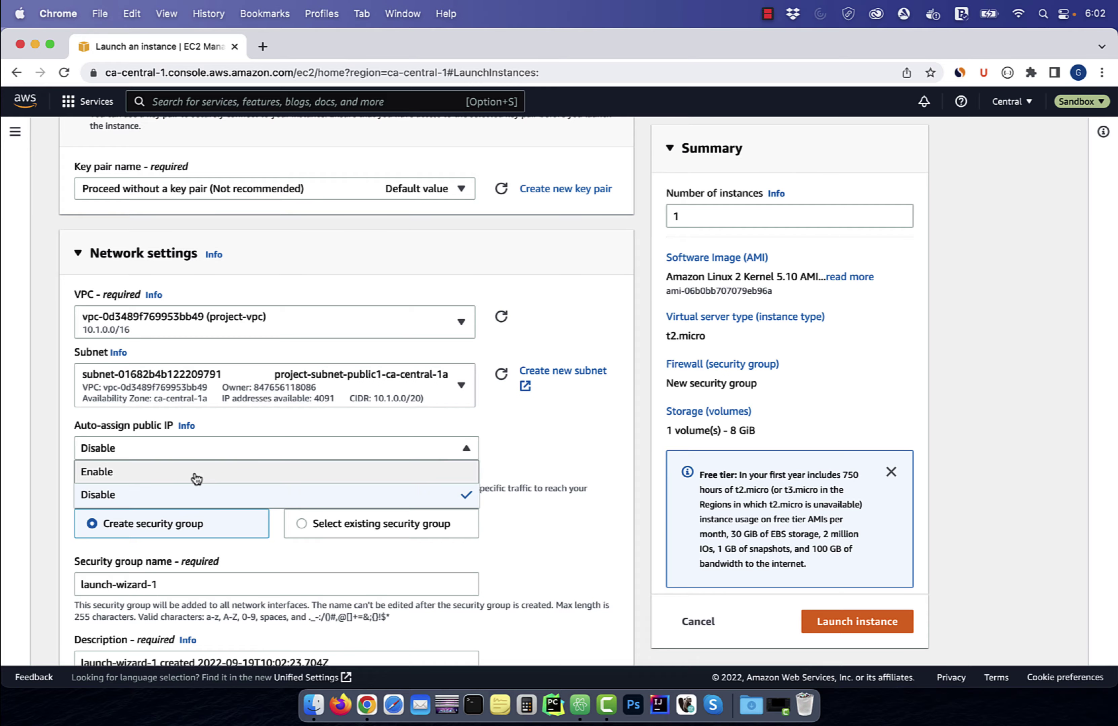
pyautogui.click(192, 473)
# Assign the existing security group MyWebAccessSGPublic, launch the instance and refresh the instance list.
pyautogui.click(304, 524)
pyautogui.scroll(-5, 313, 477)
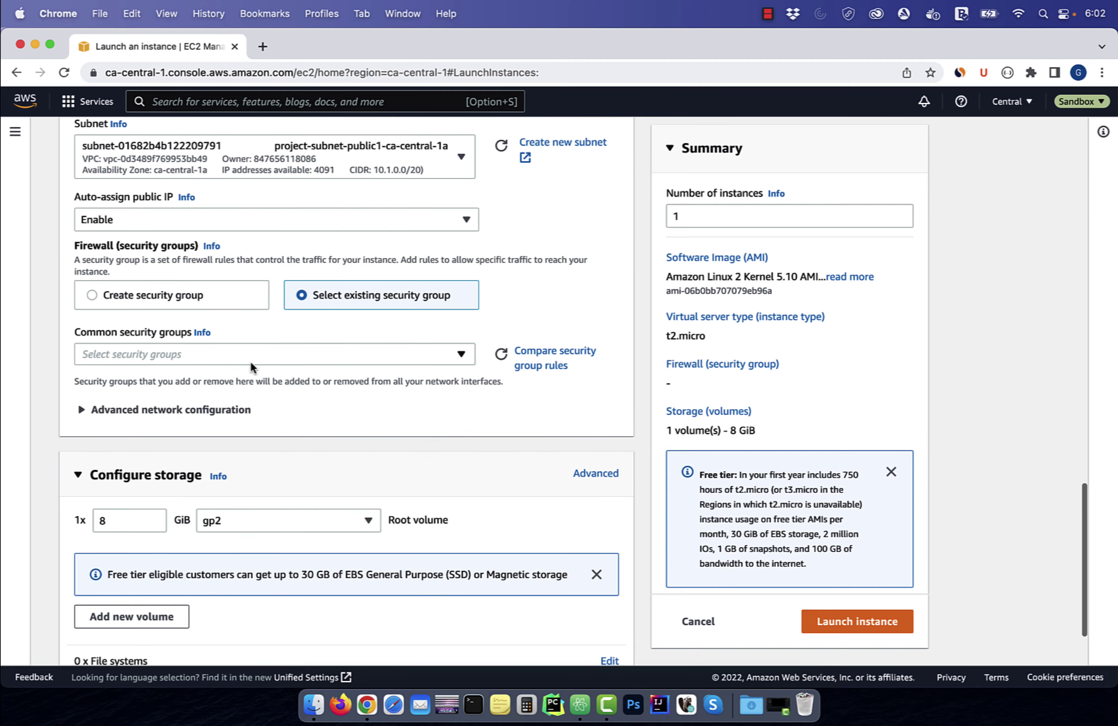
pyautogui.click(250, 362)
pyautogui.click(216, 445)
pyautogui.scroll(-3, 352, 467)
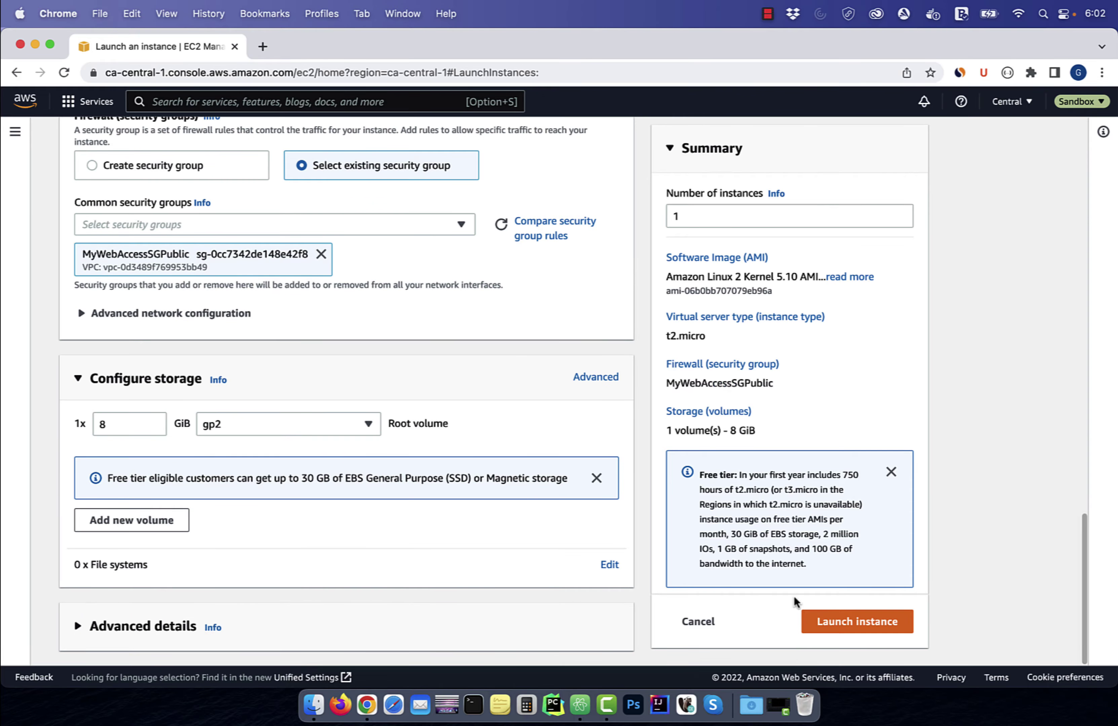
pyautogui.click(851, 619)
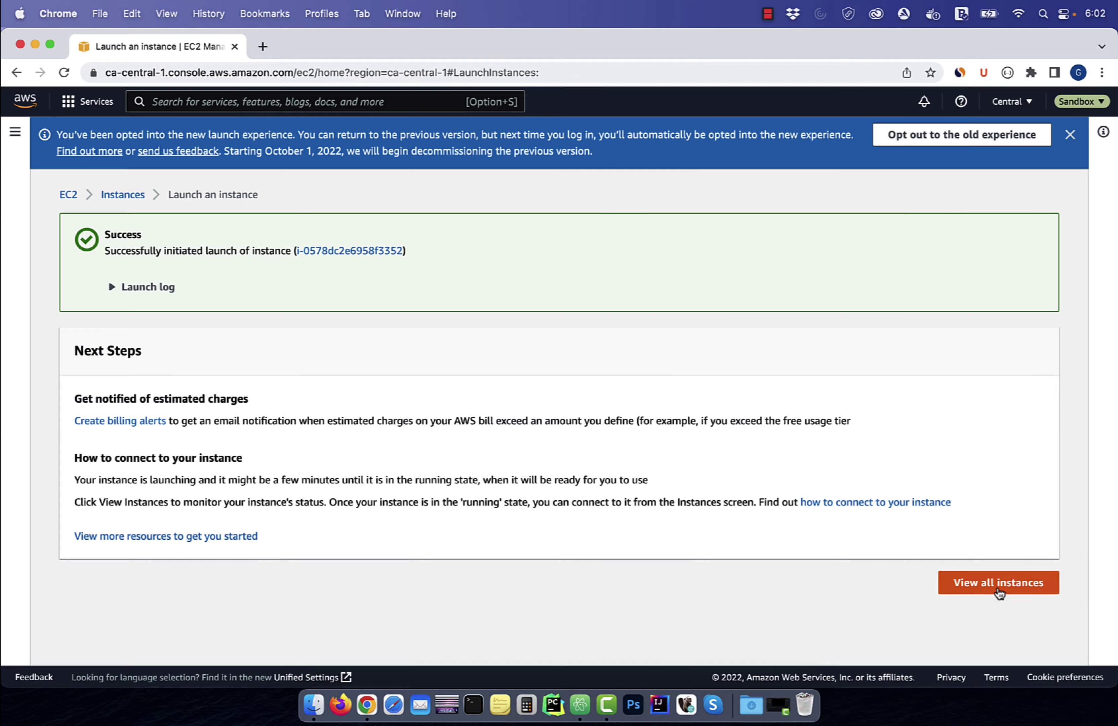
pyautogui.click(997, 589)
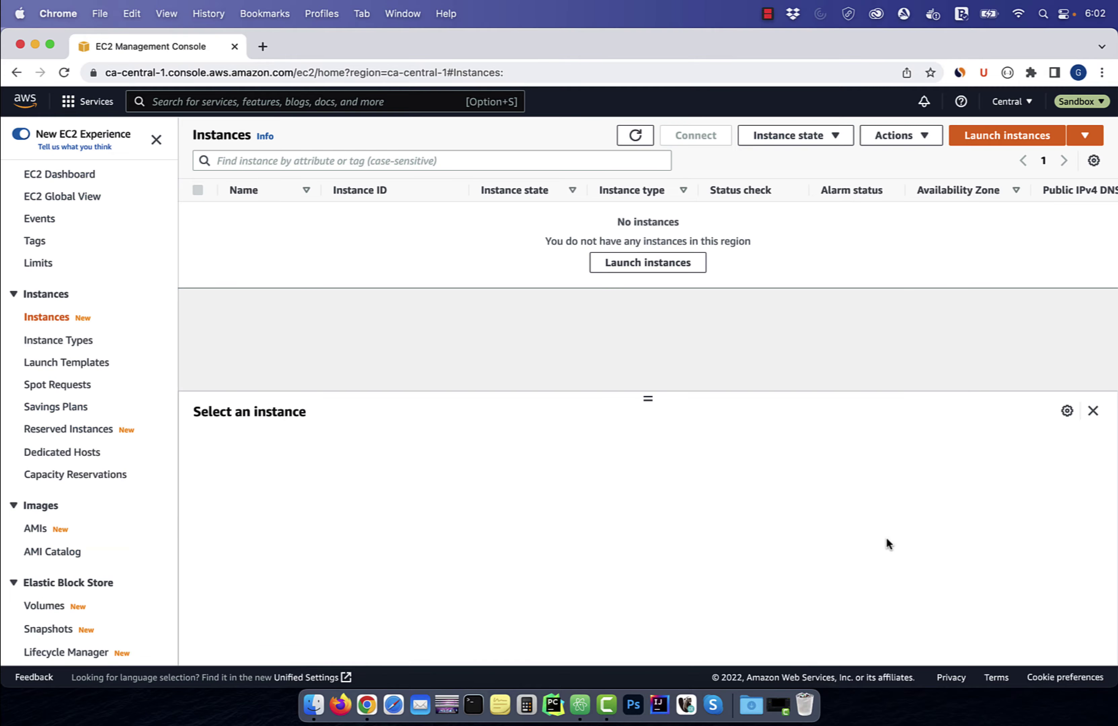
pyautogui.click(632, 138)
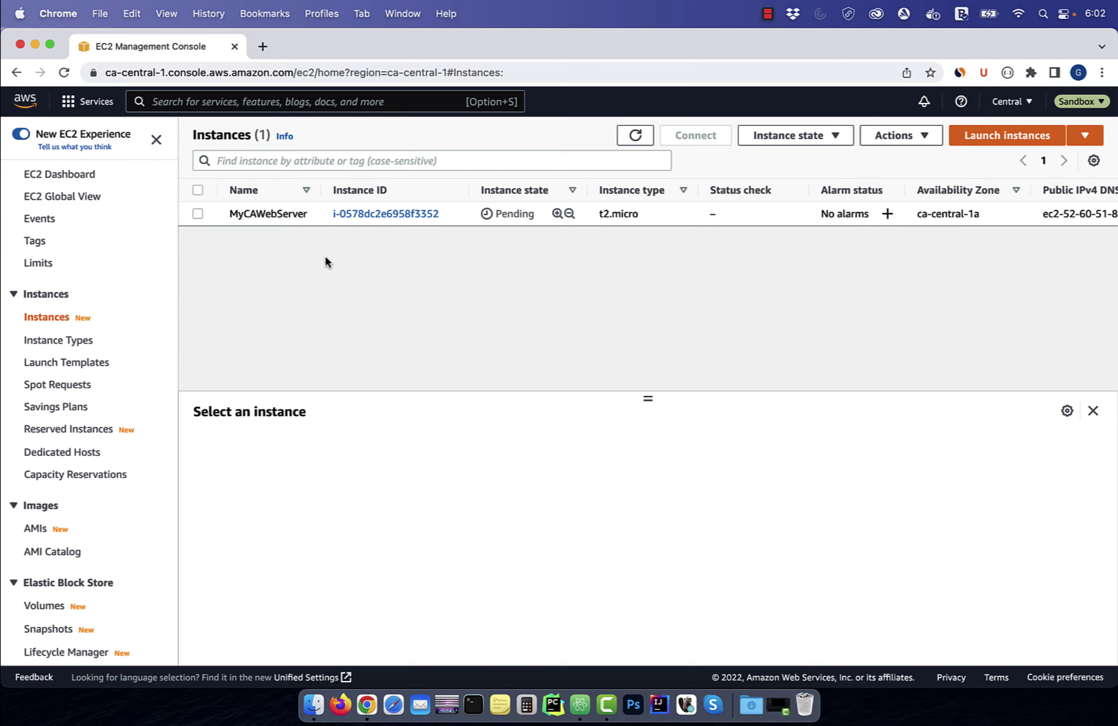
# Copy MyCAWebServer's private IPv4 address and record it in the Atom notes as "EC2 Private IP: 10.1.5.28".
pyautogui.click(276, 214)
pyautogui.click(812, 520)
pyautogui.press('super+Tab')
pyautogui.write('EC')
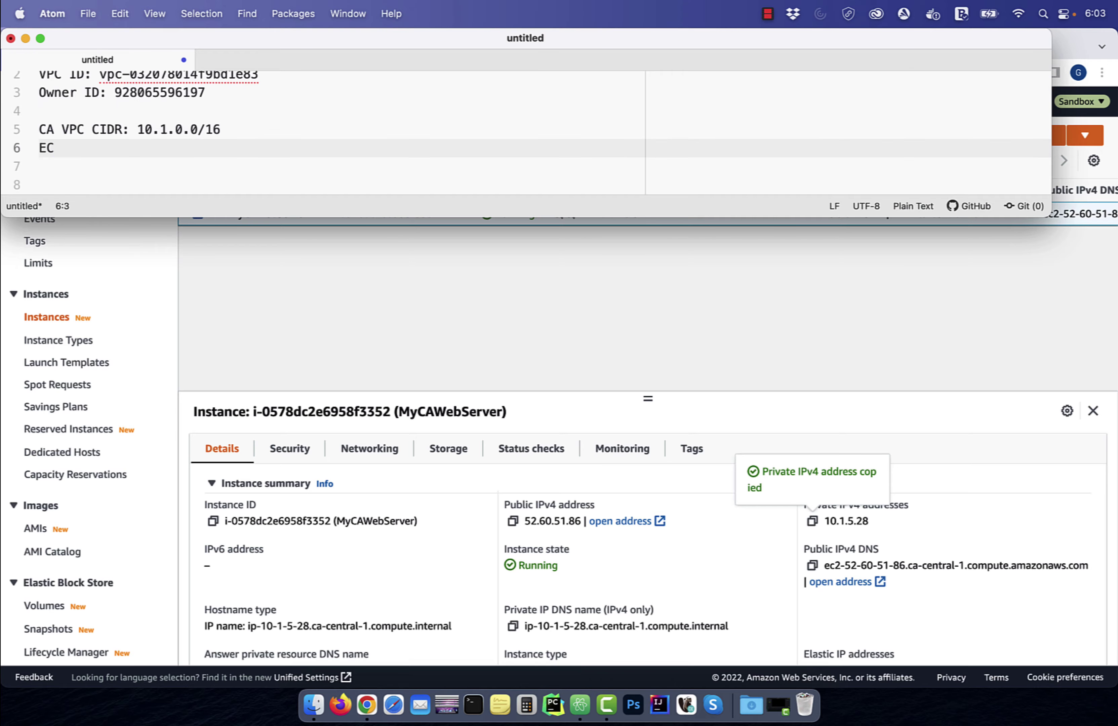
pyautogui.scroll(1, 314, 140)
pyautogui.click(566, 405)
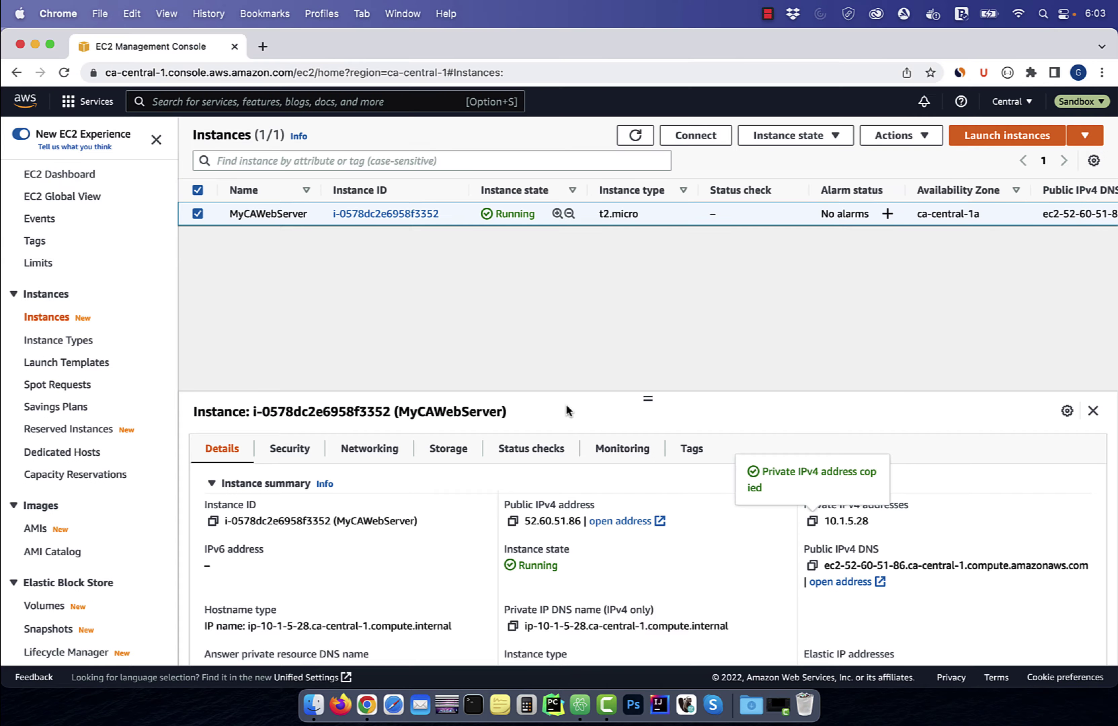
# Switch back from the Sandbox role to the main account and open the VPC route tables in the N. Virginia region.
pyautogui.click(1082, 102)
pyautogui.click(910, 406)
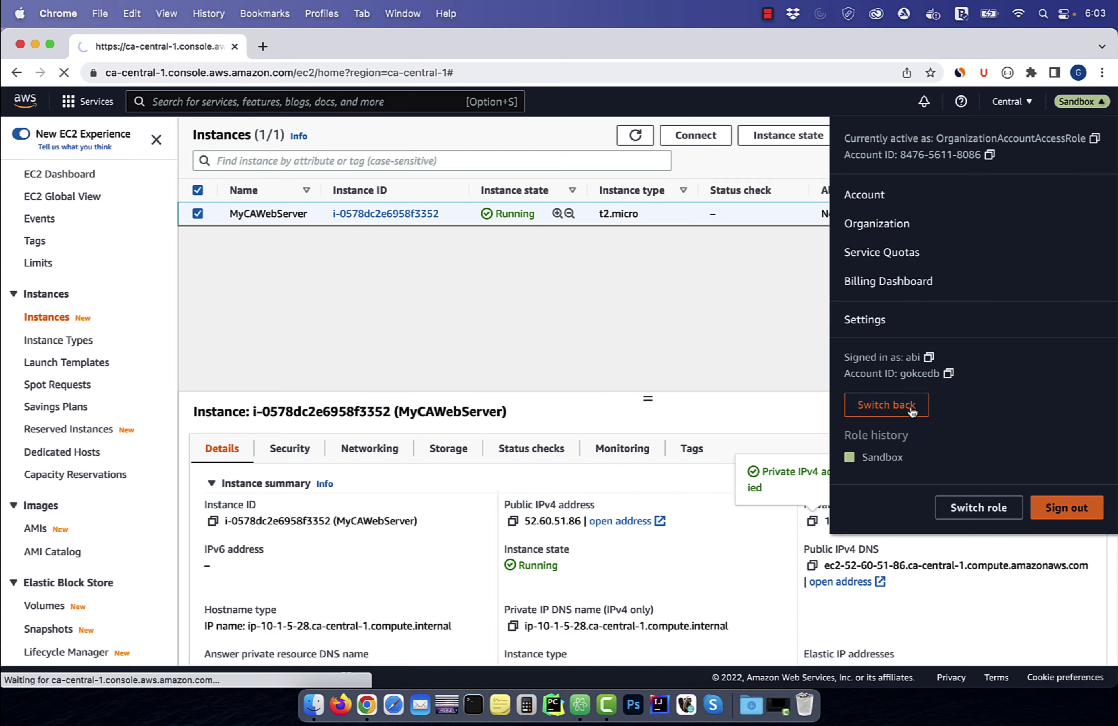
pyautogui.hotkey('alt', 's')
pyautogui.write('vpc')
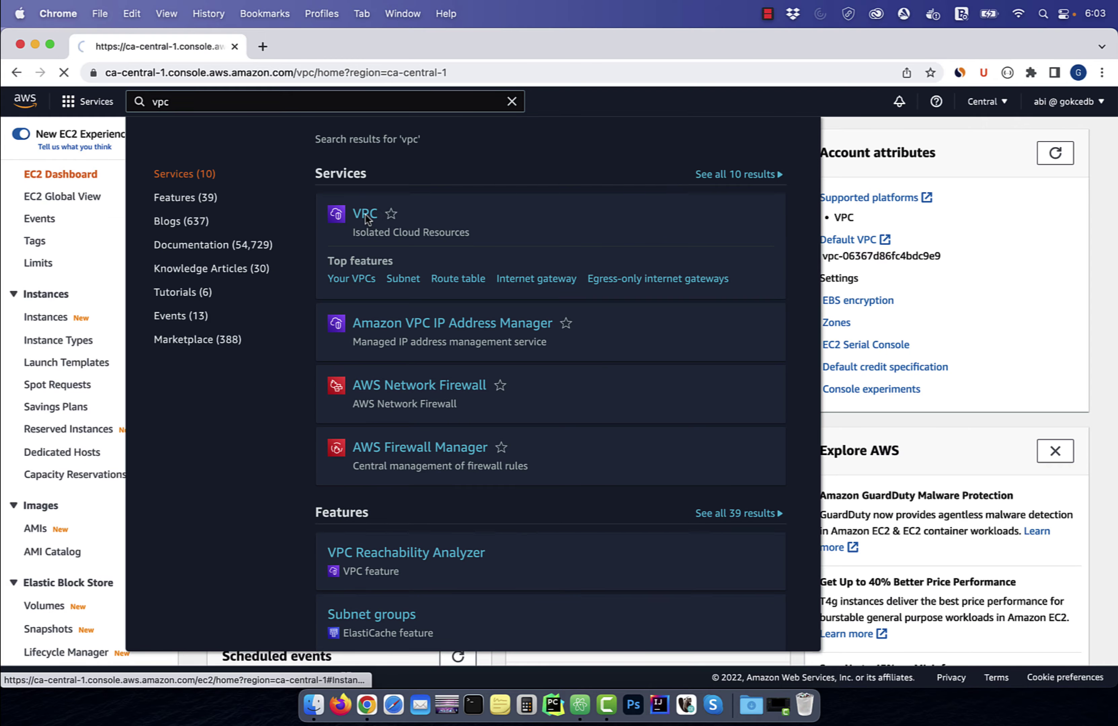
pyautogui.press('Return')
pyautogui.click(68, 351)
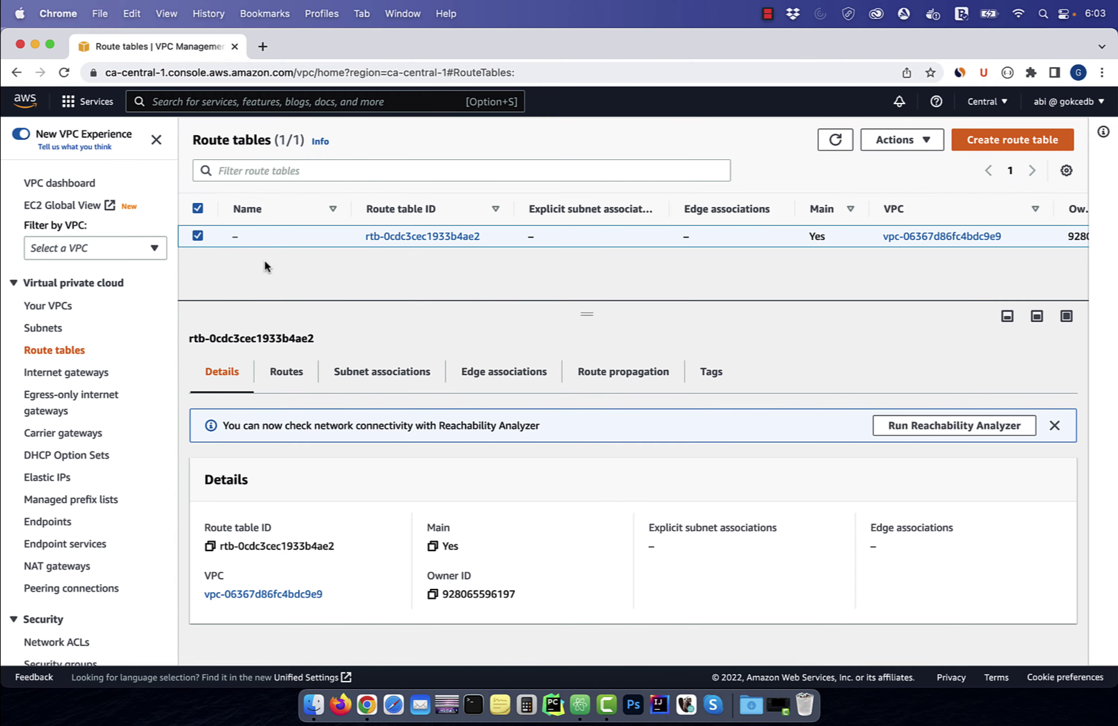
pyautogui.click(986, 115)
pyautogui.click(887, 138)
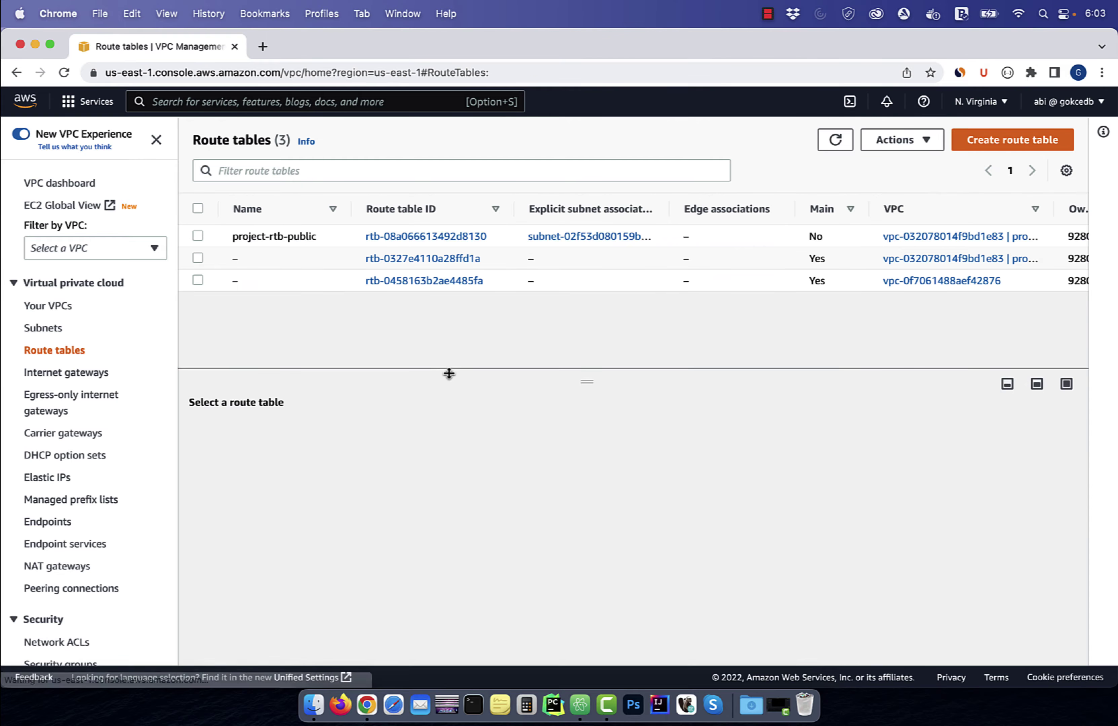
# Add a route to project-rtb-public with the CA VPC CIDR 10.1.0.0/16 from the Atom notes as its destination.
pyautogui.click(286, 237)
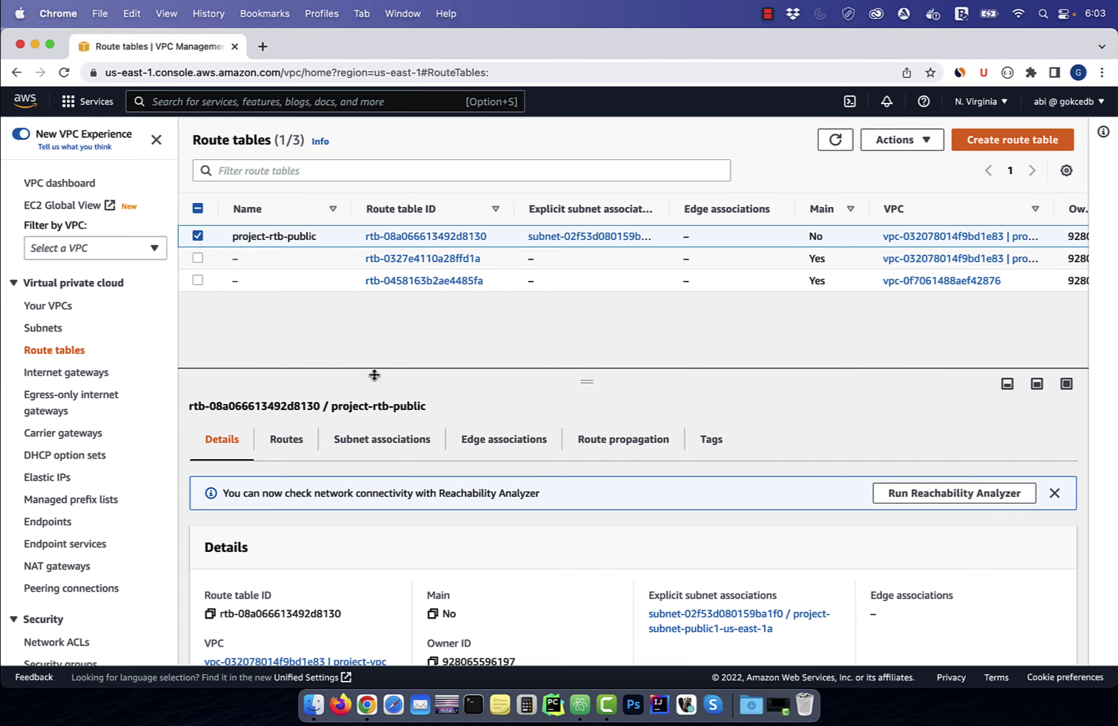
pyautogui.click(306, 450)
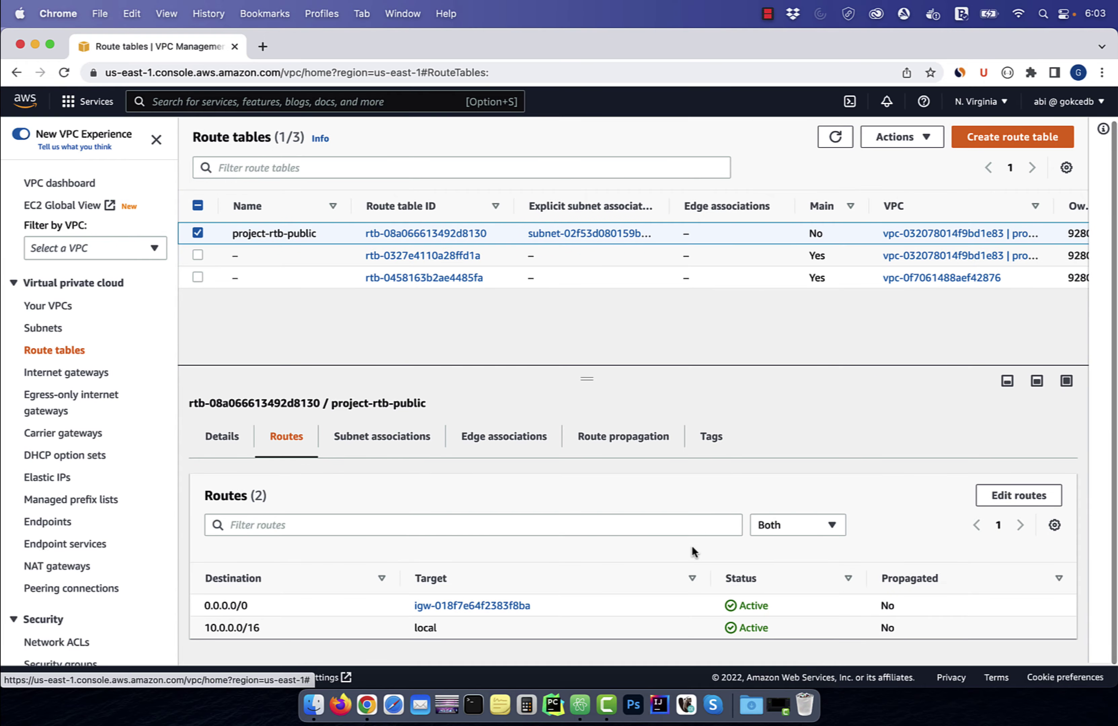
pyautogui.click(1019, 496)
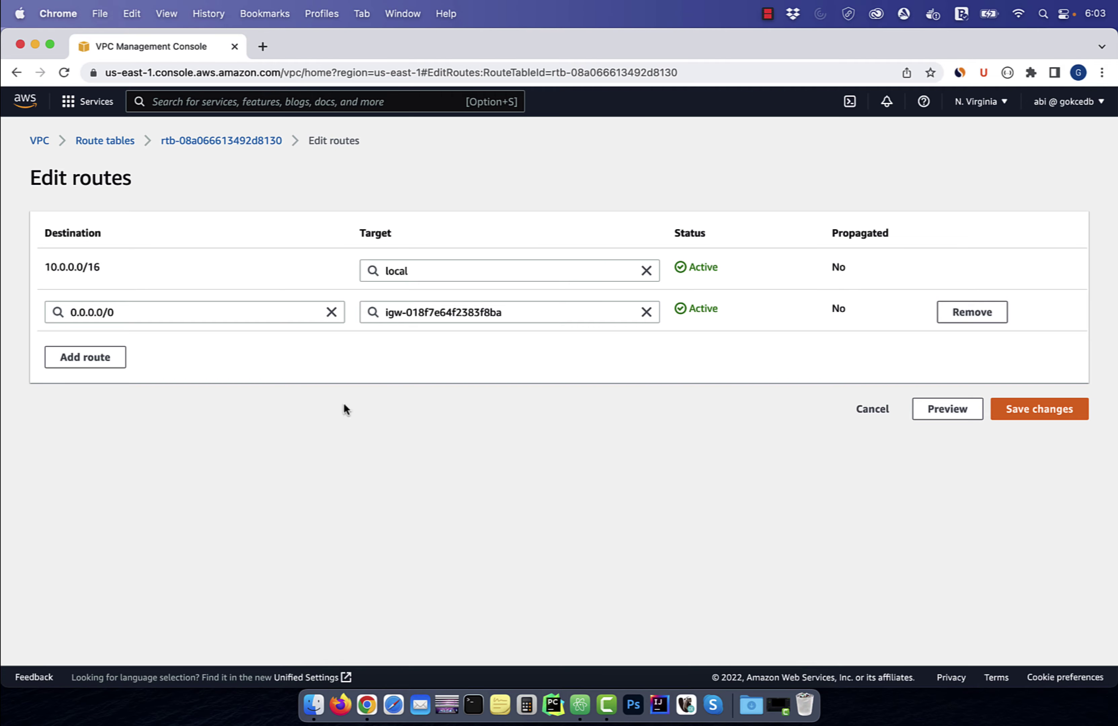
pyautogui.click(107, 366)
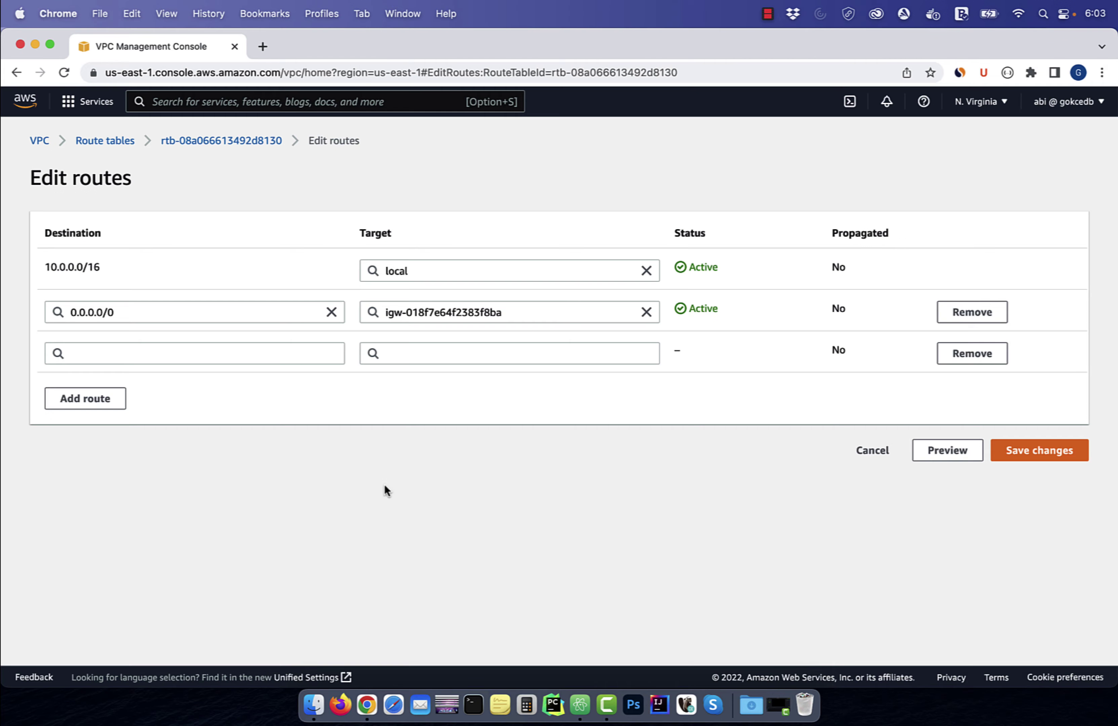
pyautogui.click(581, 703)
pyautogui.moveTo(226, 150); pyautogui.dragTo(163, 157)
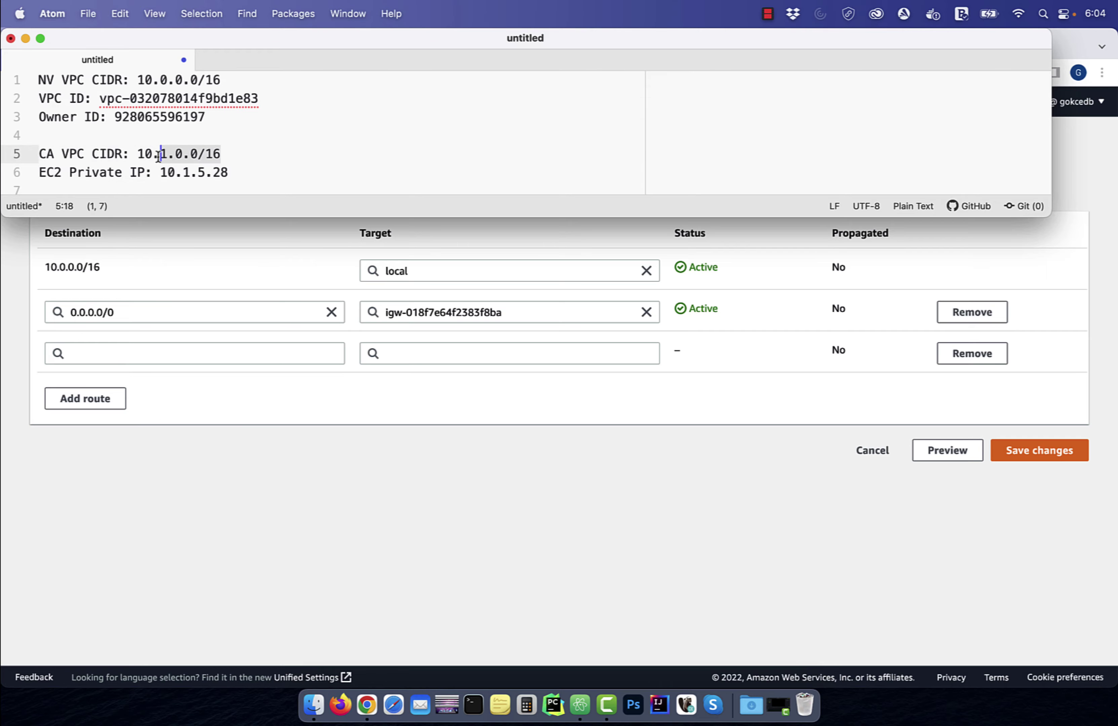
pyautogui.click(209, 356)
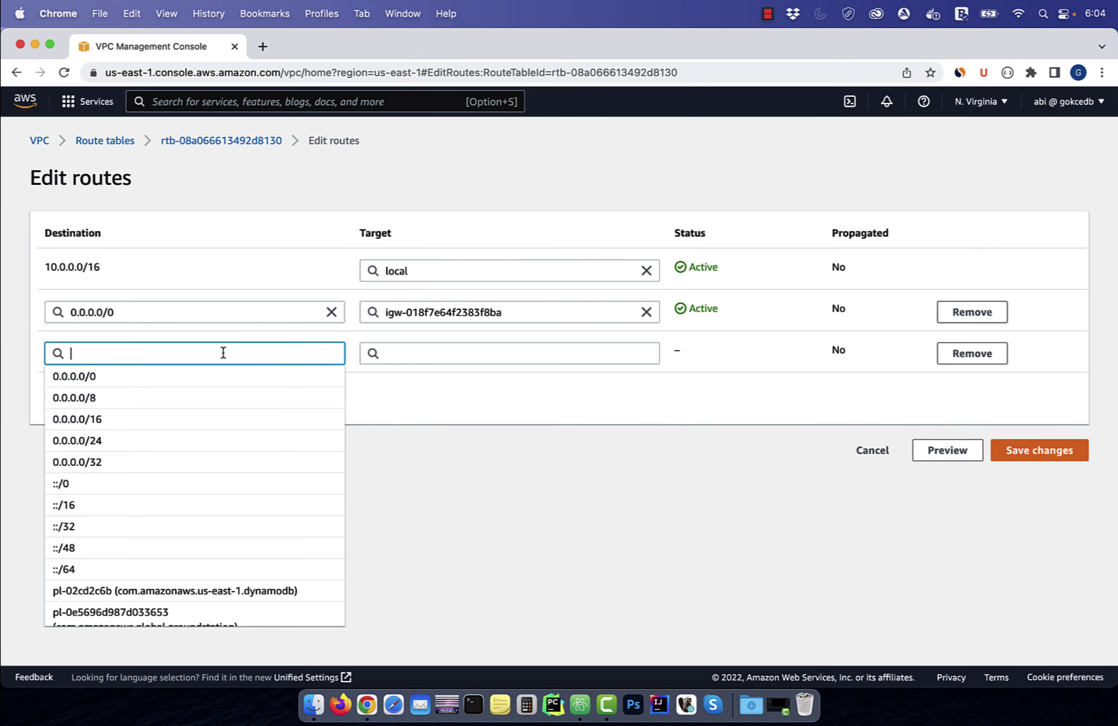
pyautogui.press('super+v')
# Set the new route's target to peering connection pcx-0e9973e6da71a0f14 and save the route changes.
pyautogui.click(424, 353)
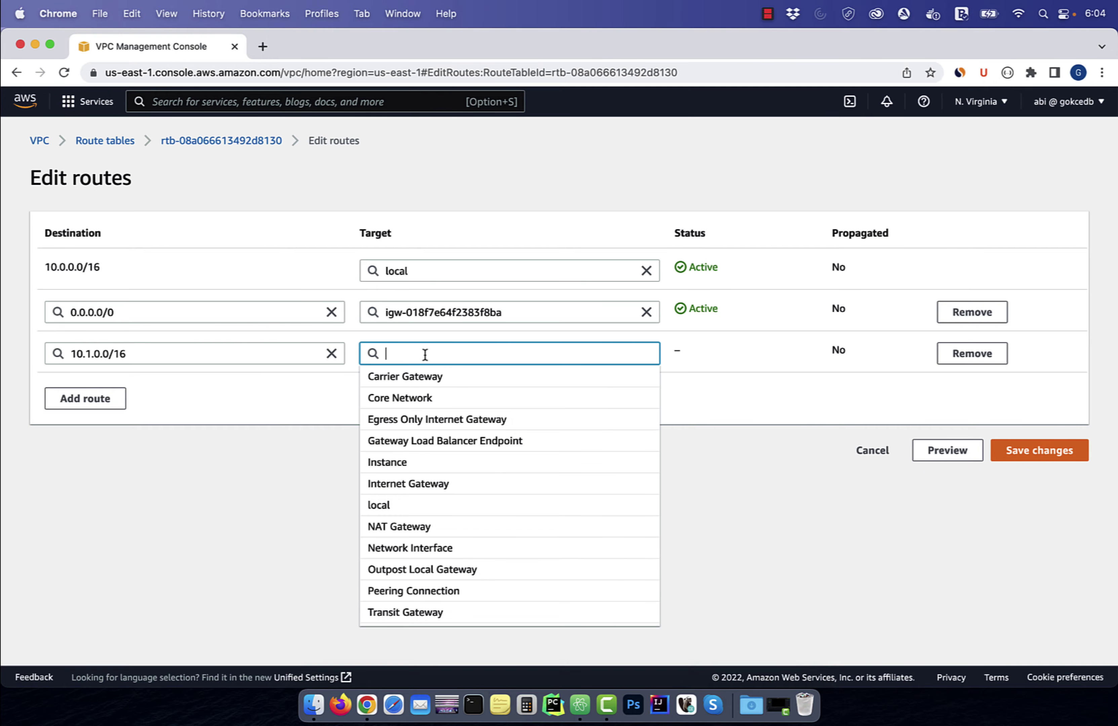
pyautogui.write('pcx-')
pyautogui.click(452, 380)
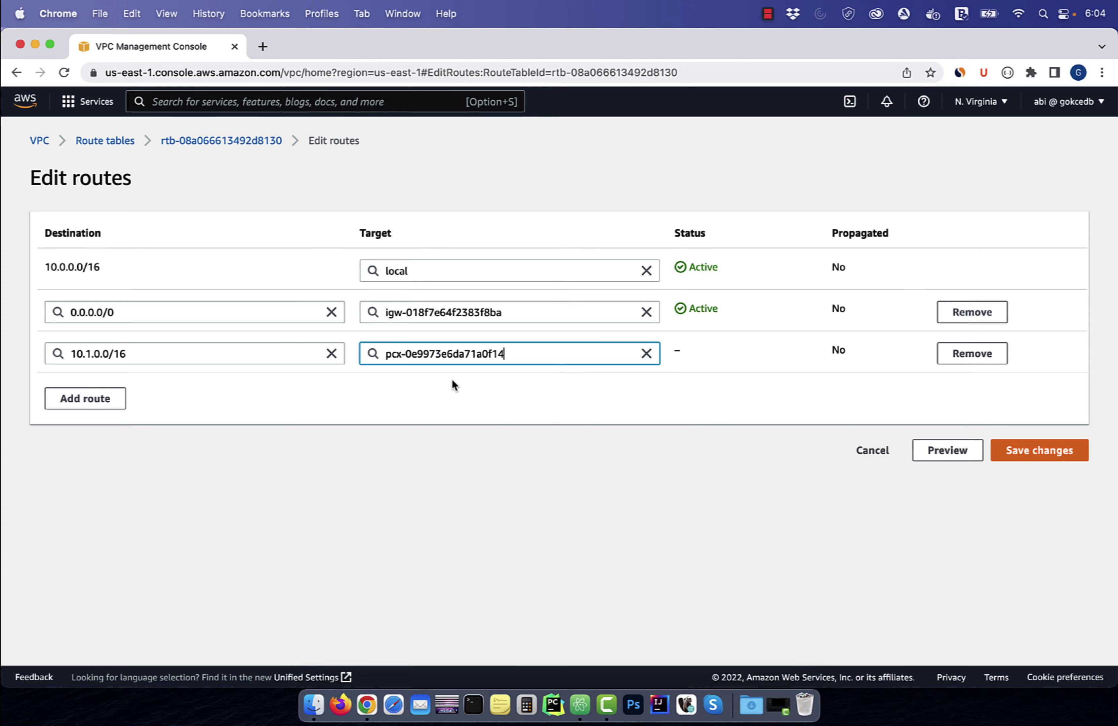
pyautogui.click(1028, 452)
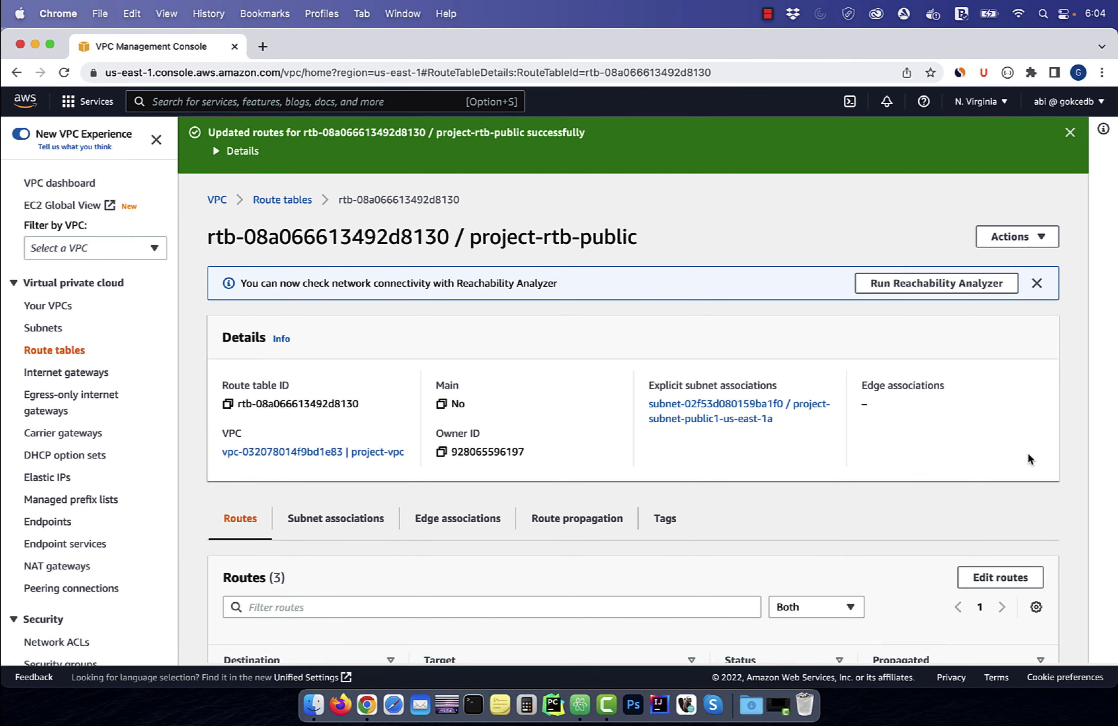
# Connect to the MyWebServerInNV instance in N. Virginia through EC2 Instance Connect.
pyautogui.click(245, 99)
pyautogui.write('ec2')
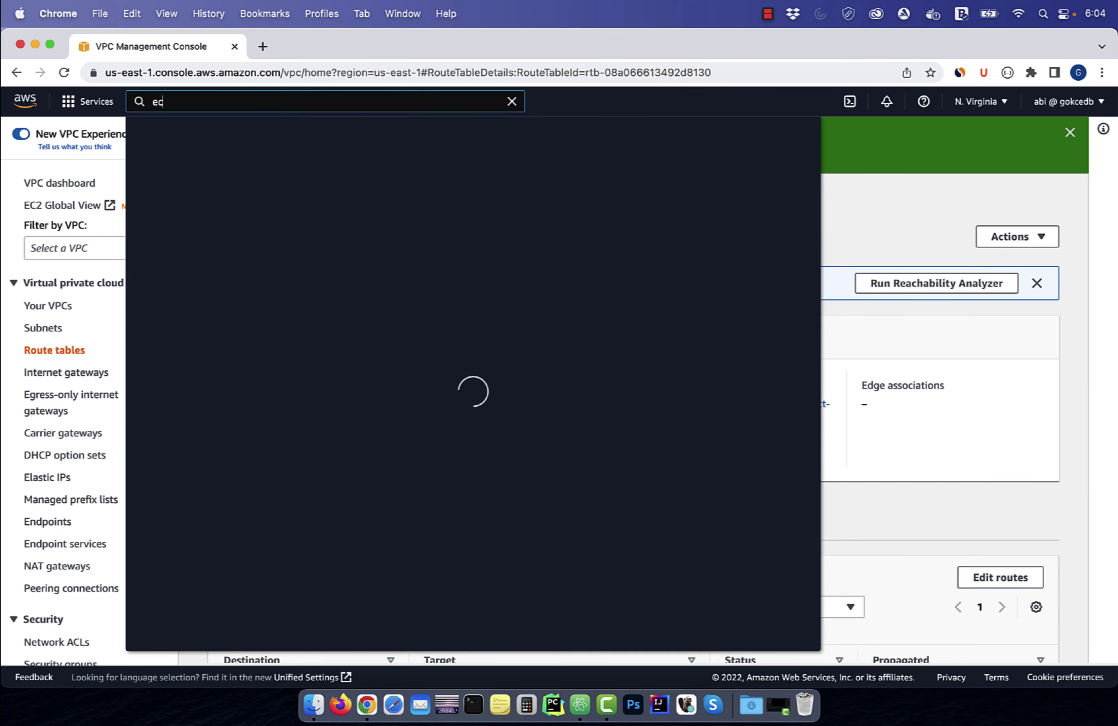
pyautogui.click(366, 211)
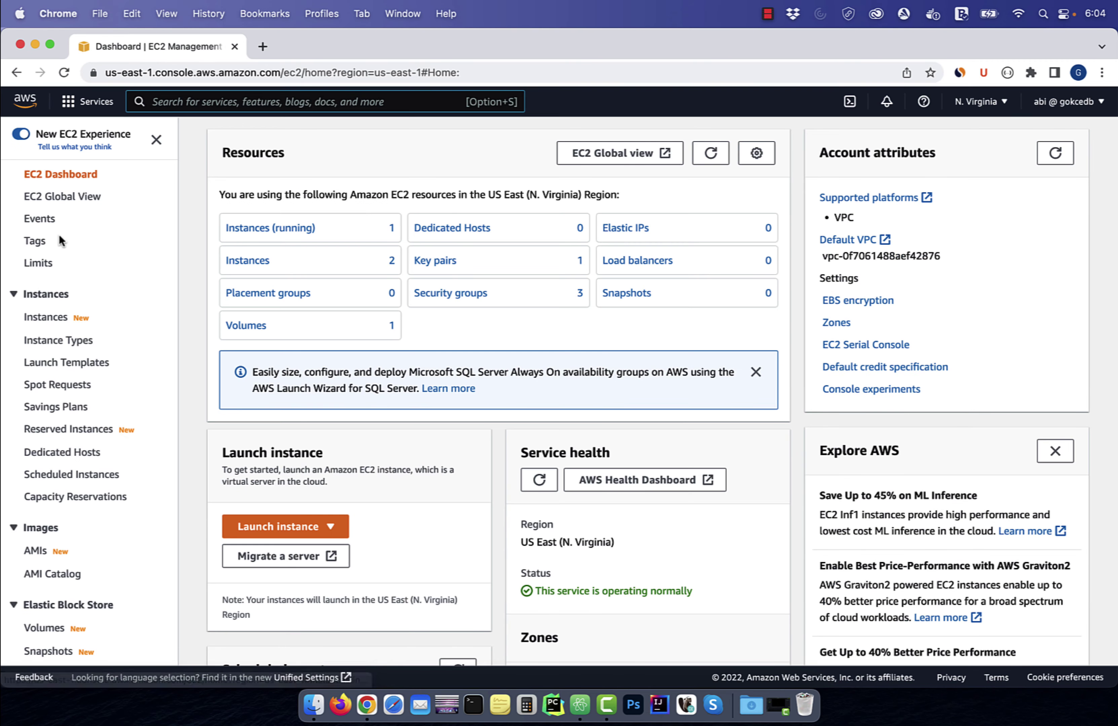
pyautogui.click(58, 320)
pyautogui.click(348, 238)
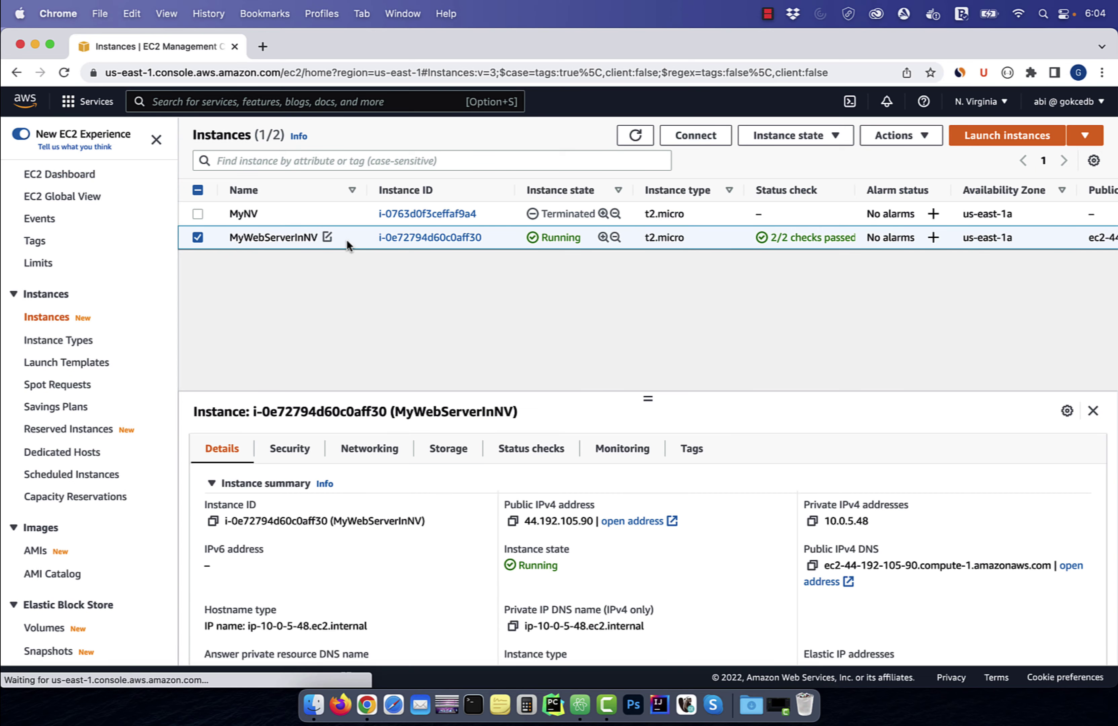
pyautogui.click(707, 138)
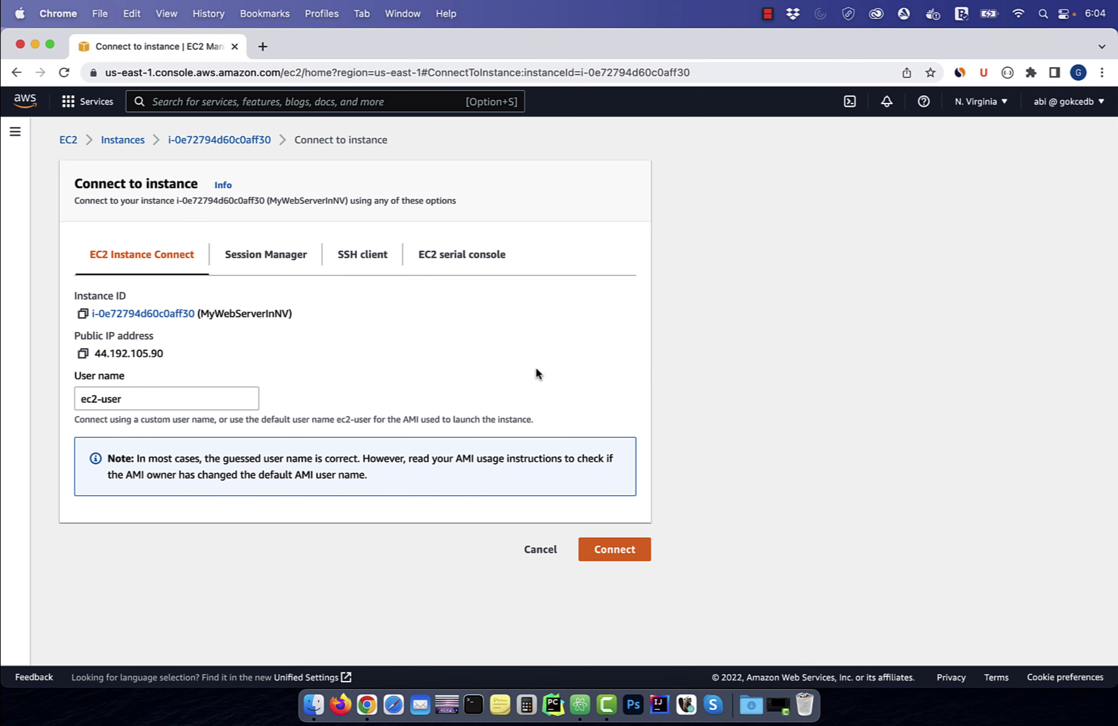
pyautogui.click(625, 549)
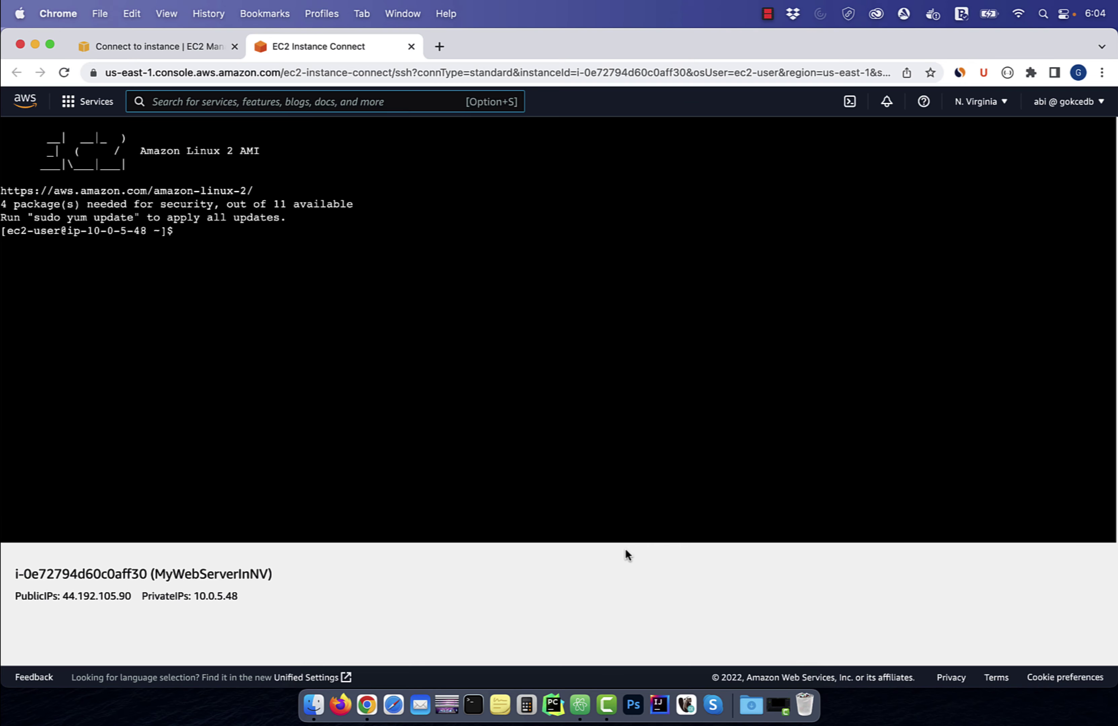
# Ping the CA instance's private IP 10.1.5.28, copied from the Atom notes, from the MyWebServerInNV terminal, and stop it after several replies.
pyautogui.click(580, 704)
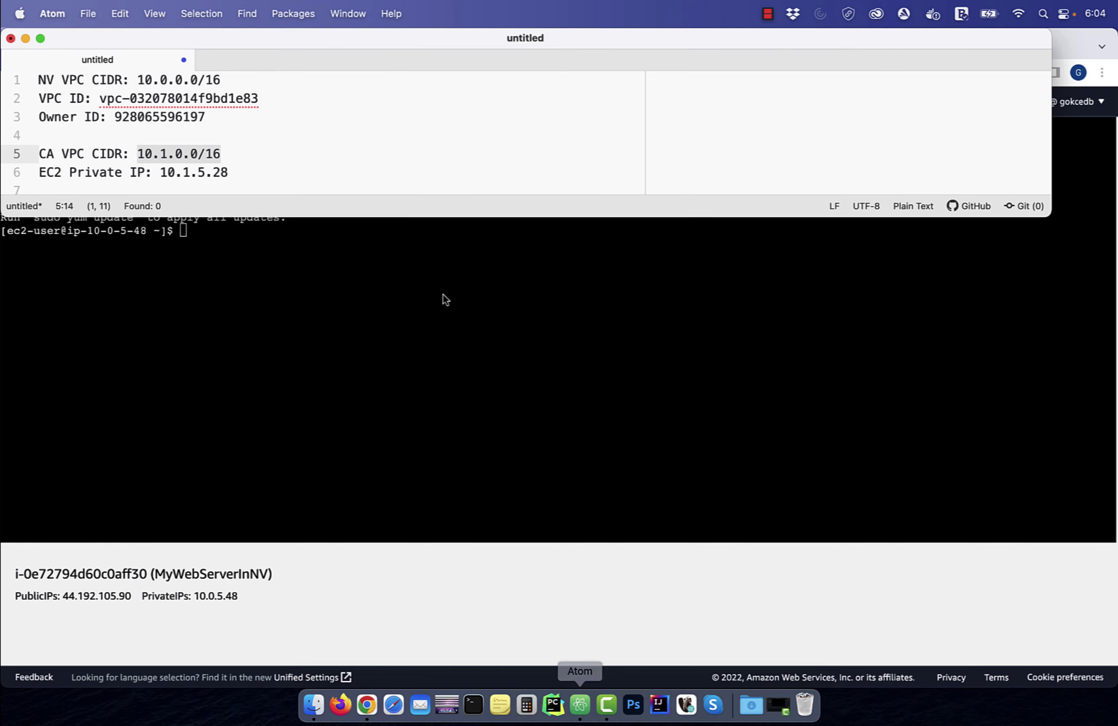
pyautogui.moveTo(240, 172); pyautogui.dragTo(160, 169)
pyautogui.press('cmd+c')
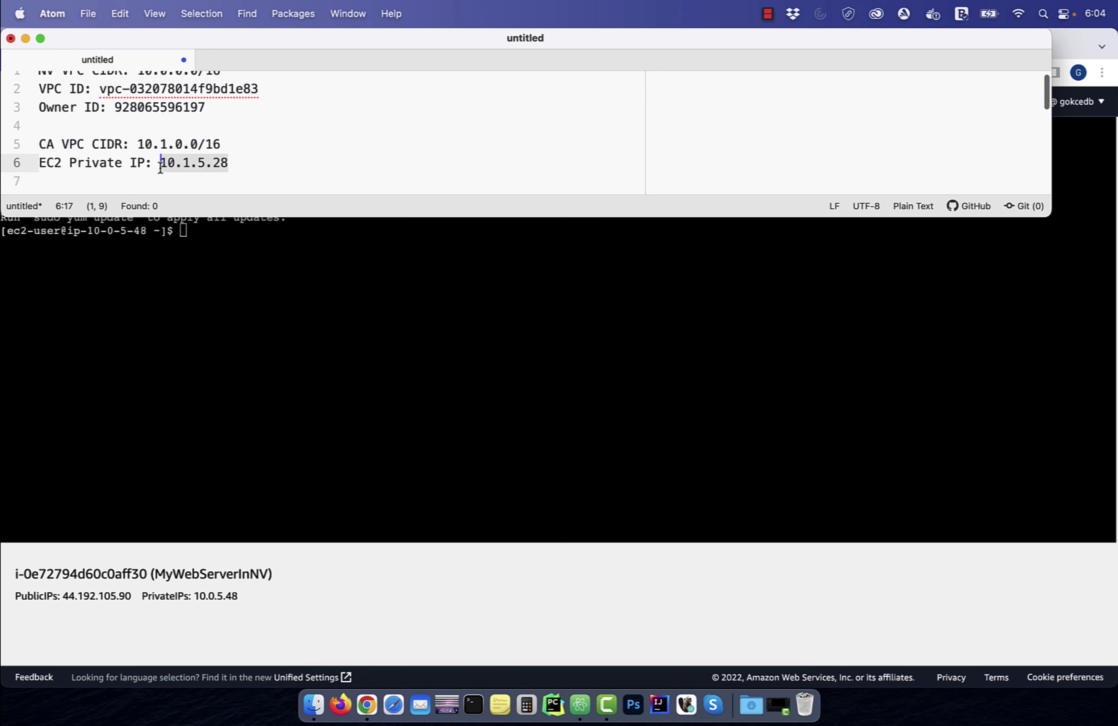
pyautogui.click(253, 243)
pyautogui.press('cmd+v')
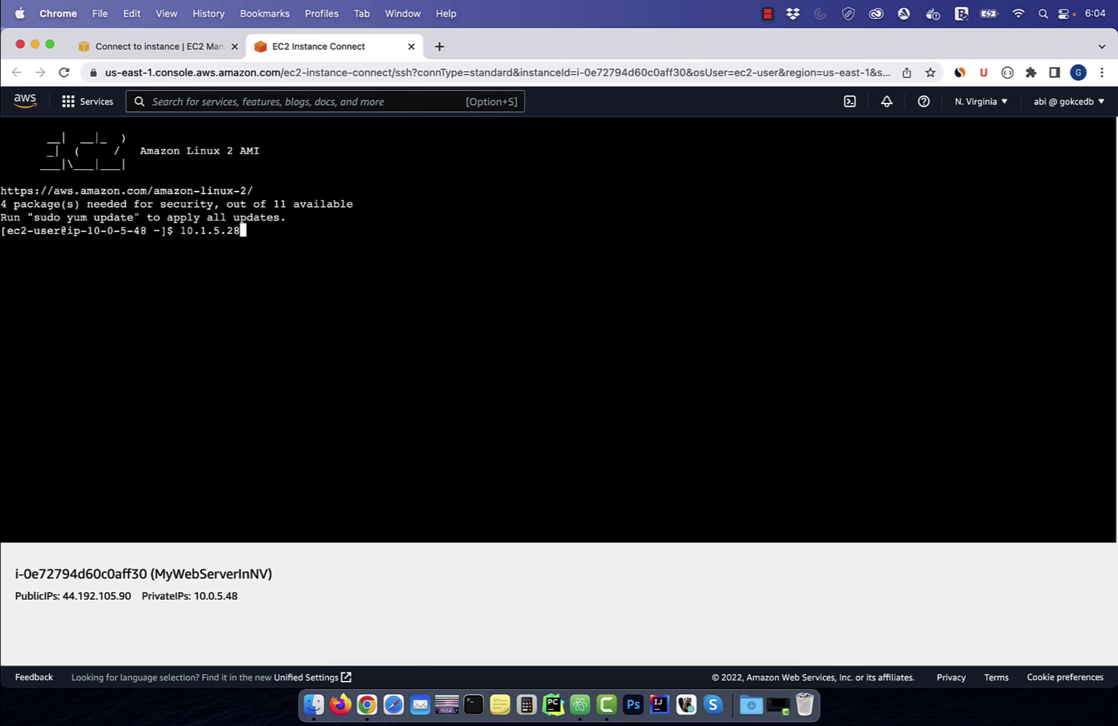
pyautogui.write('ping')
pyautogui.press('Return')
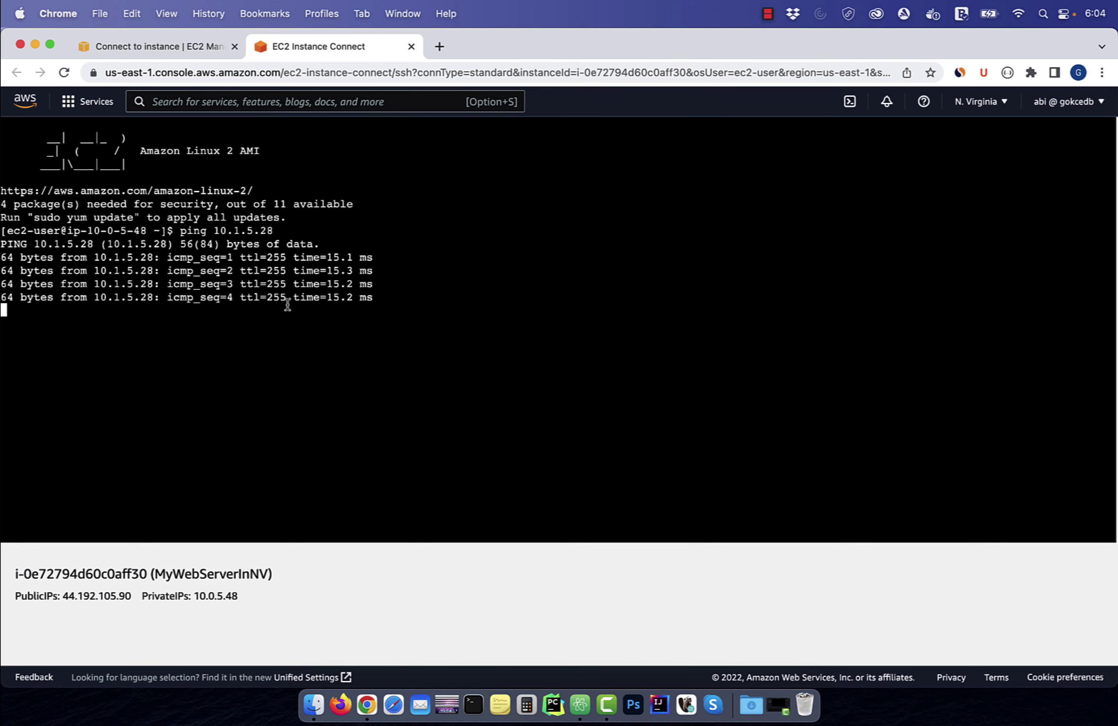
pyautogui.hotkey('ctrl', 'c')
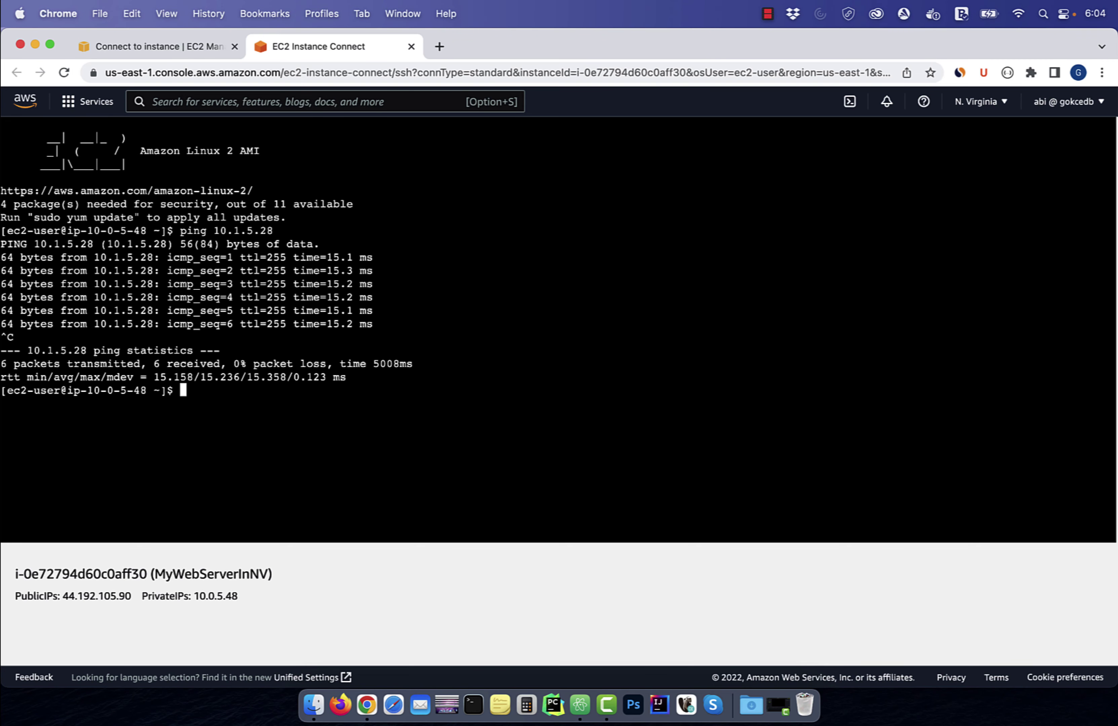
# Switch to the Sandbox role and open the VPC route tables in the Canada (Central) region.
pyautogui.click(203, 46)
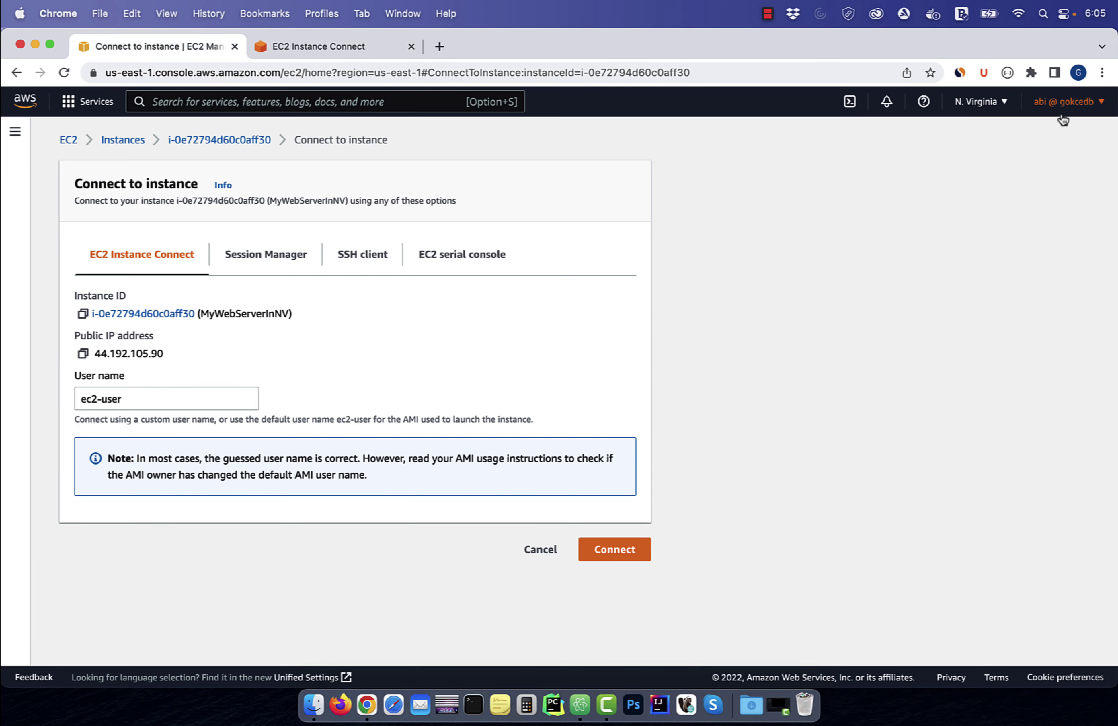
pyautogui.click(1067, 102)
pyautogui.click(941, 409)
pyautogui.click(1006, 102)
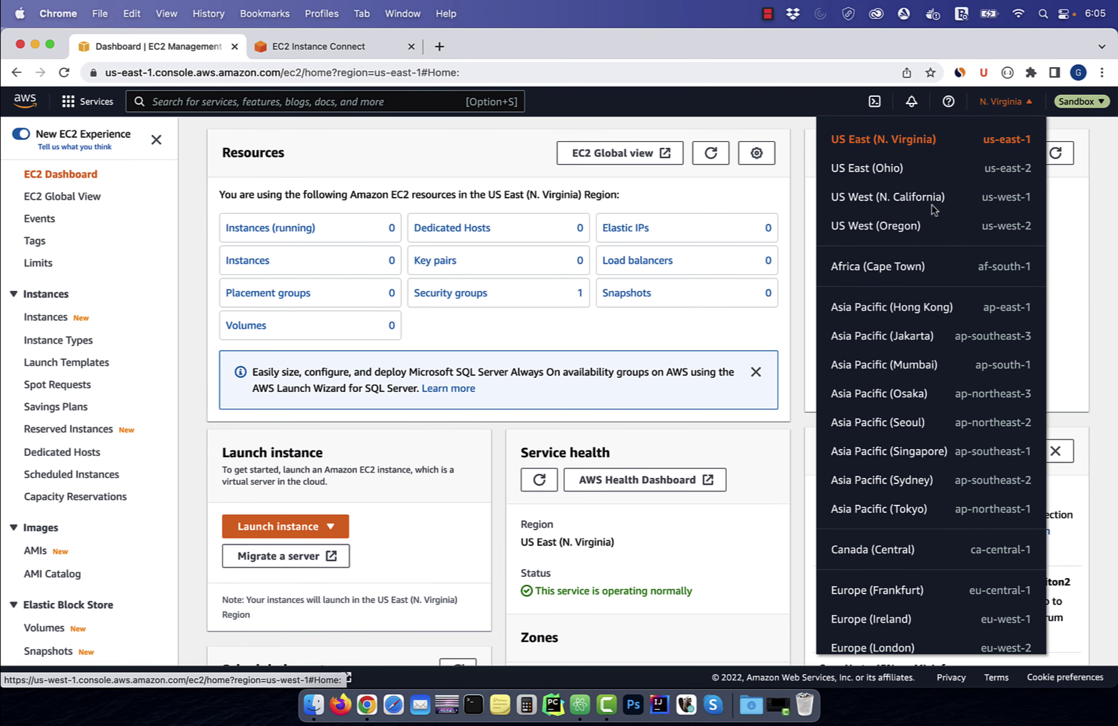
pyautogui.scroll(-3, 929, 248)
pyautogui.click(898, 460)
pyautogui.click(306, 102)
pyautogui.write('vpc')
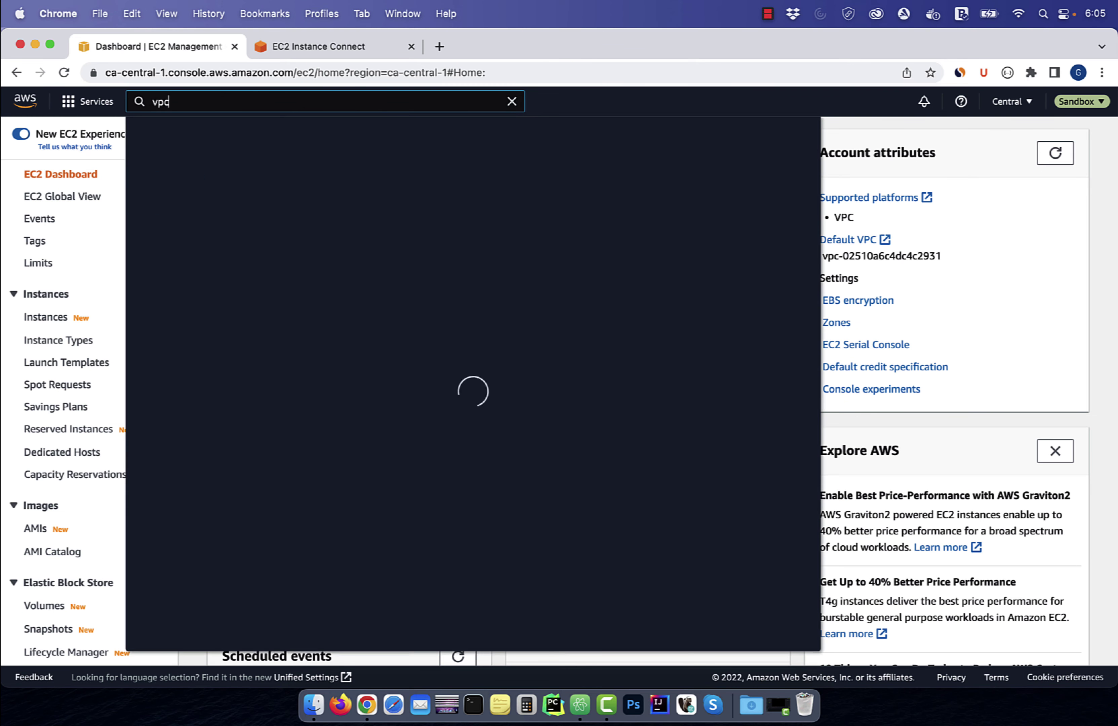
pyautogui.click(366, 215)
pyautogui.scroll(-3, 70, 306)
pyautogui.click(54, 261)
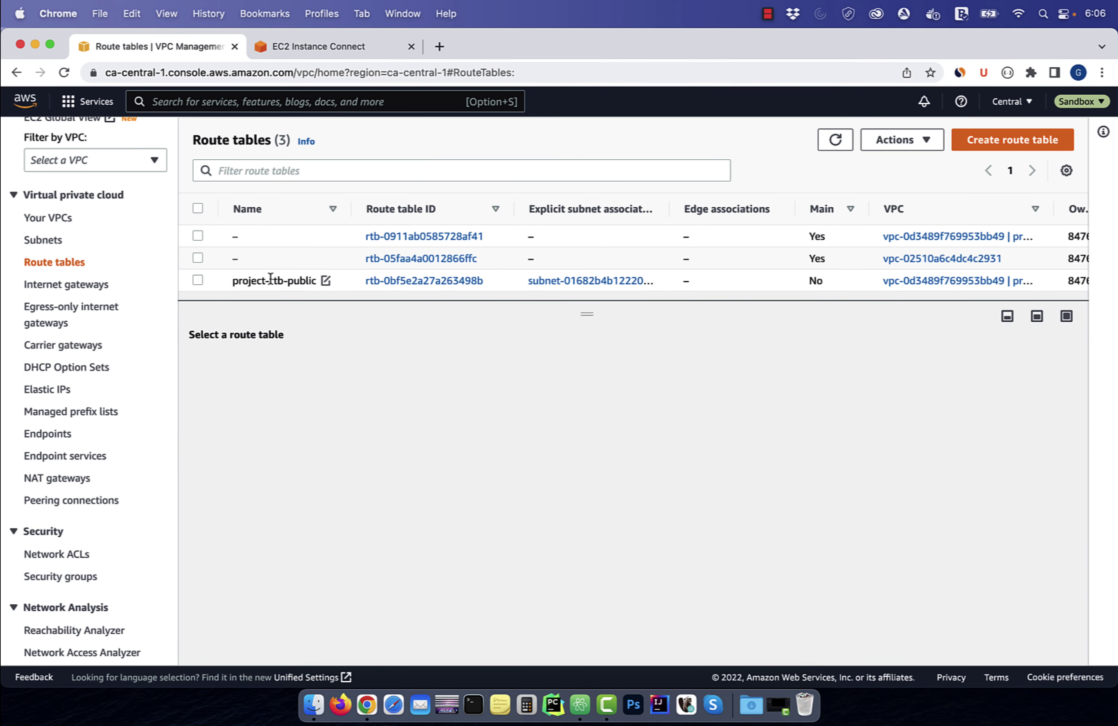
# Remove the 10.0.0.0/16 peering route from project-rtb-public and save the route changes.
pyautogui.click(264, 281)
pyautogui.click(286, 371)
pyautogui.click(1017, 431)
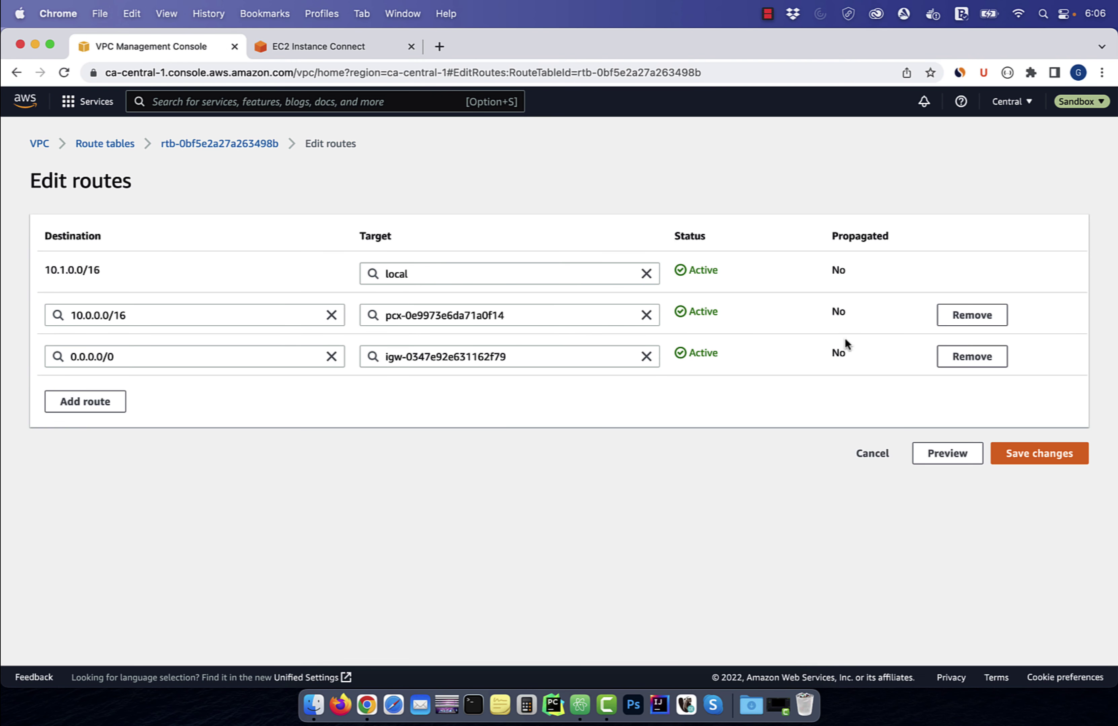
pyautogui.click(981, 318)
pyautogui.click(1058, 411)
# Switch back from the Sandbox role to the main account and reload the MyWebServerInNV Instance Connect session.
pyautogui.hotkey('ctrl', 'Tab')
pyautogui.press('super+r')
pyautogui.click(1068, 101)
pyautogui.click(884, 454)
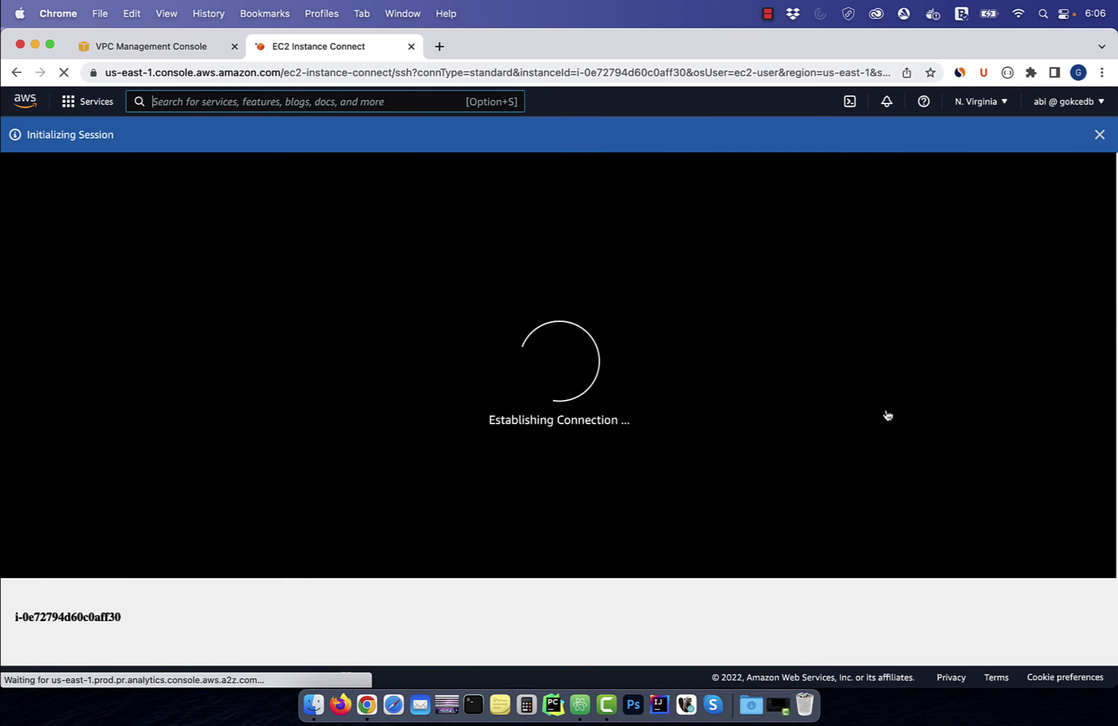
# Ping 10.1.5.28 again from MyWebServerInNV, stop the ping after a few seconds and check the packet loss.
pyautogui.press('super+v')
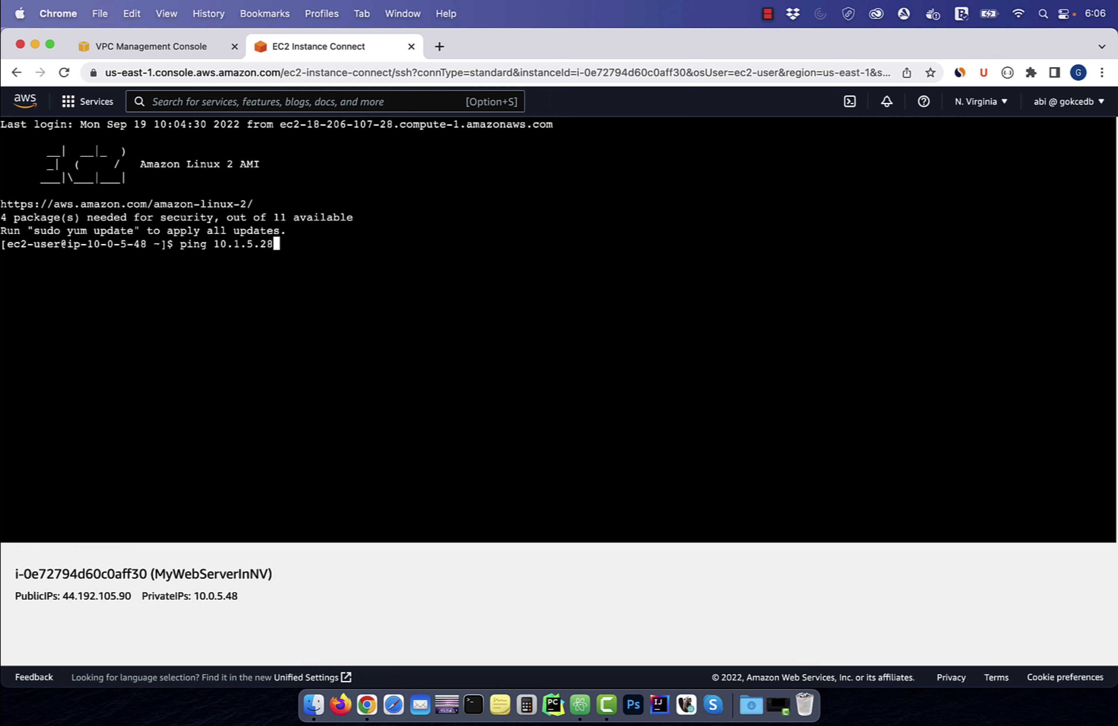
pyautogui.press('Return')
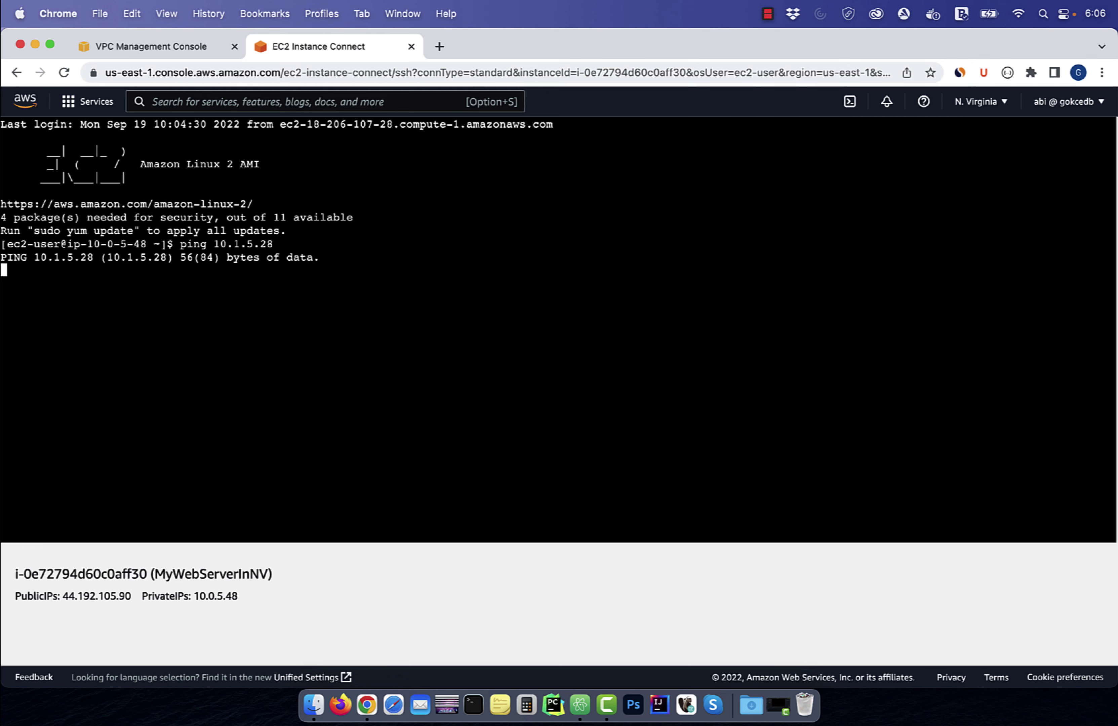
pyautogui.hotkey('ctrl', 'c')
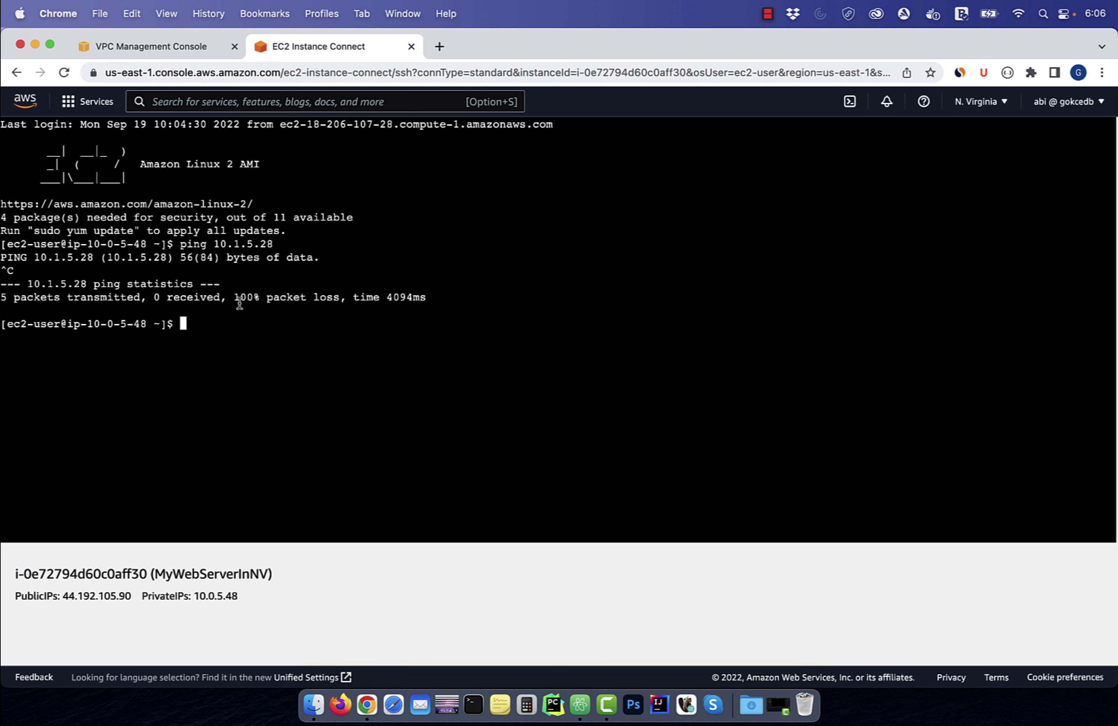
pyautogui.moveTo(239, 300); pyautogui.dragTo(325, 299)
pyautogui.click(317, 304)
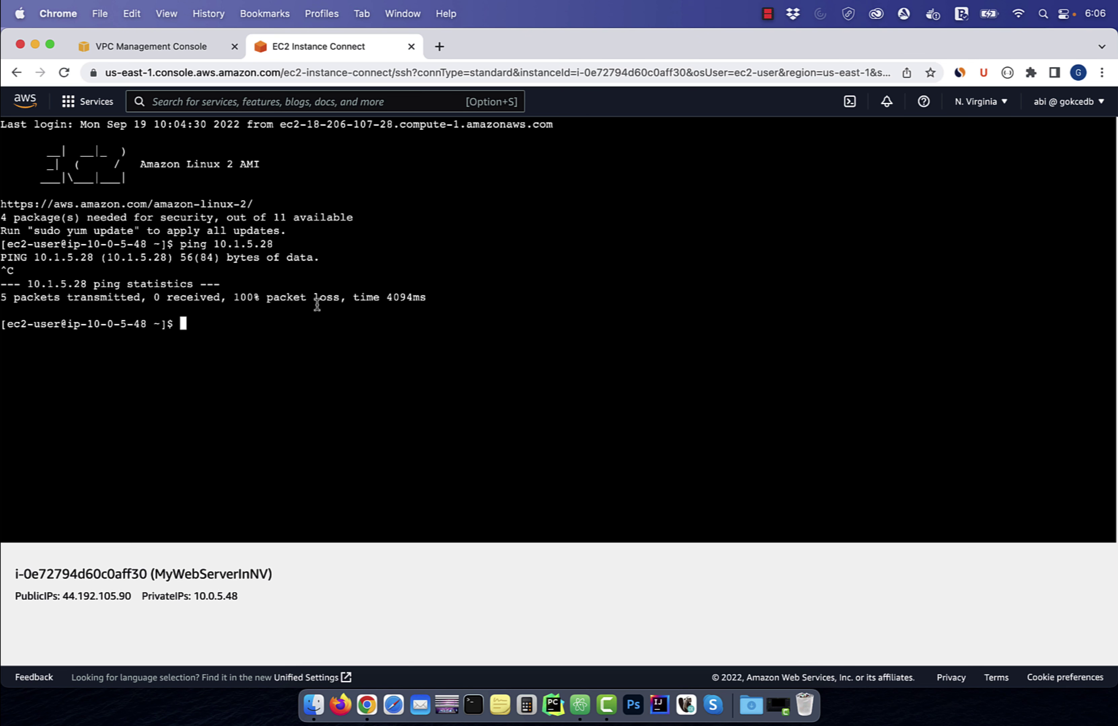